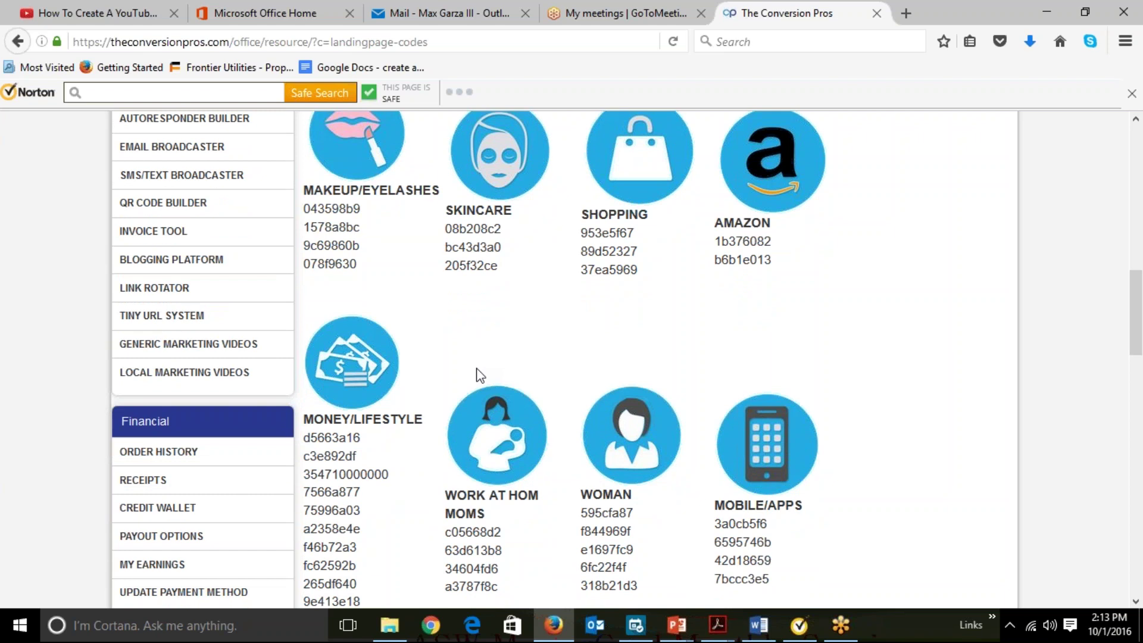
Scroll through the landing-page share codes, then go to the Autoresponder Builder campaign list.
scroll(479, 375, down, 3)
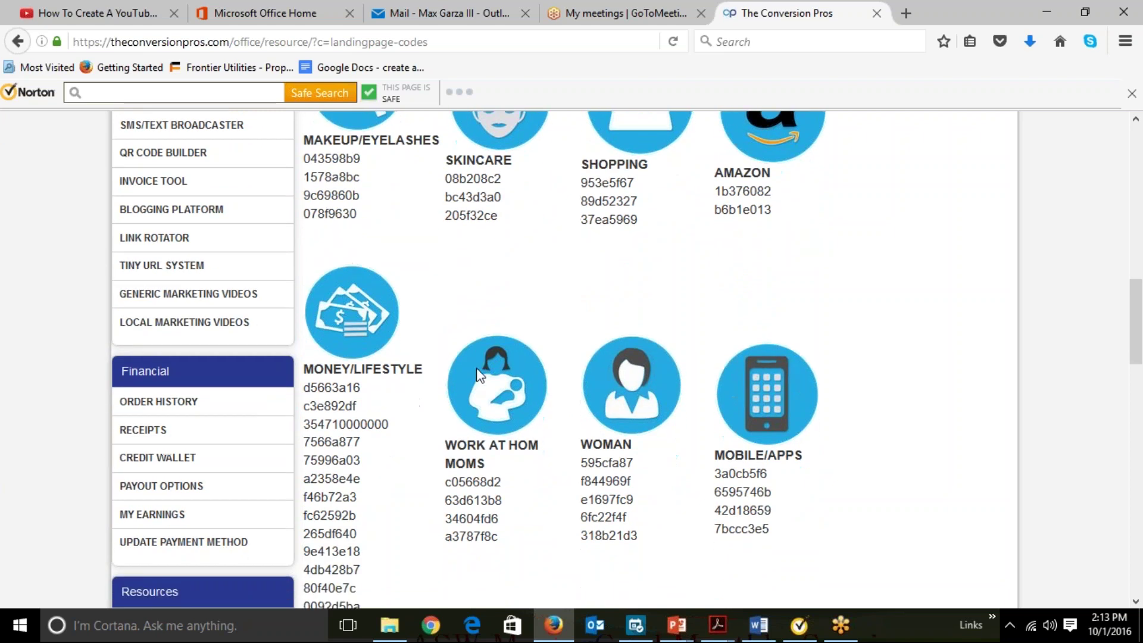
scroll(477, 374, down, 2)
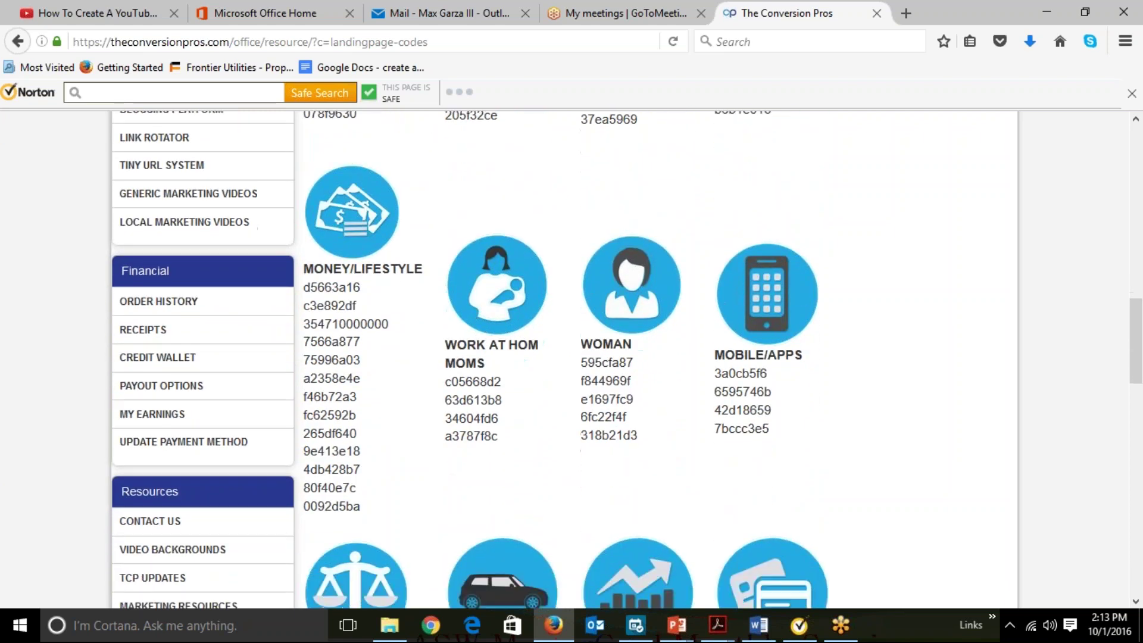
scroll(477, 374, down, 6)
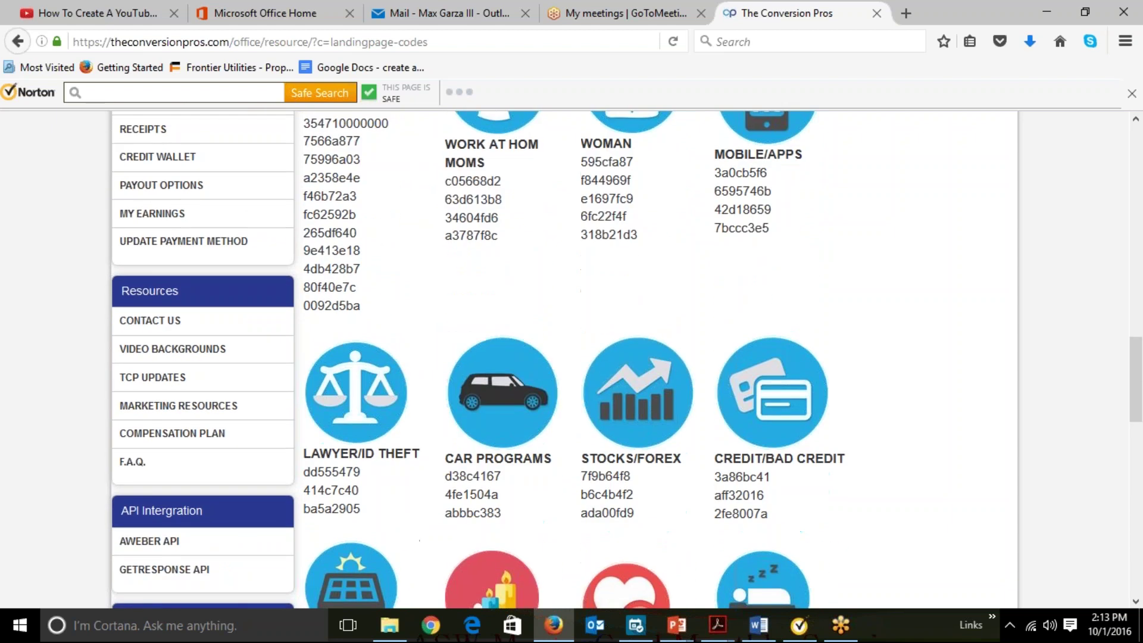
scroll(627, 360, down, 6)
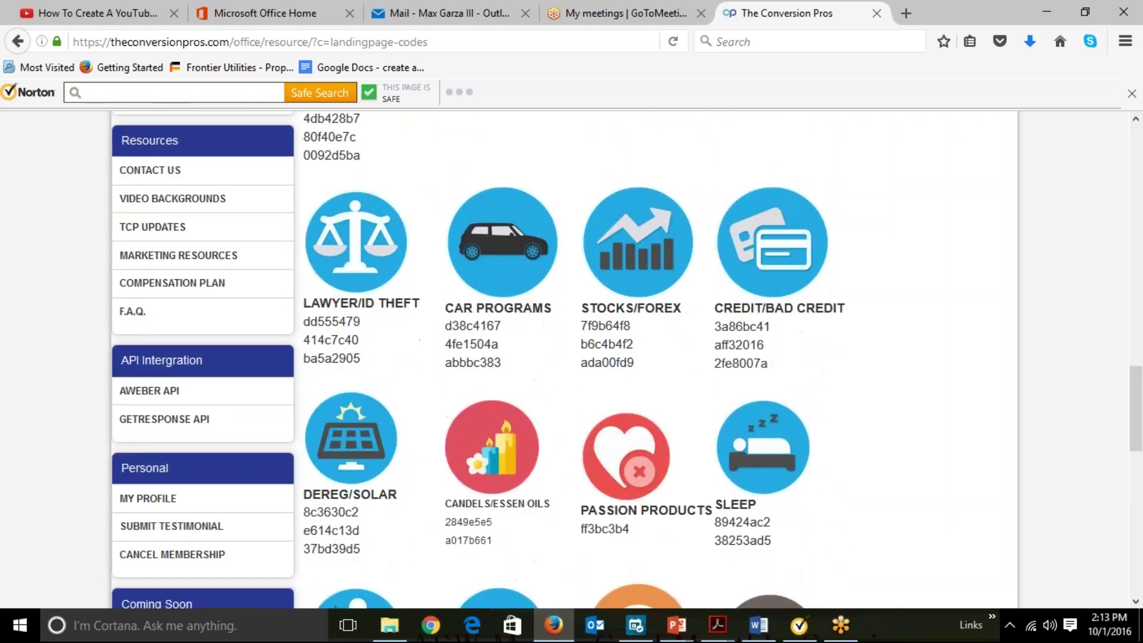
scroll(627, 359, down, 2)
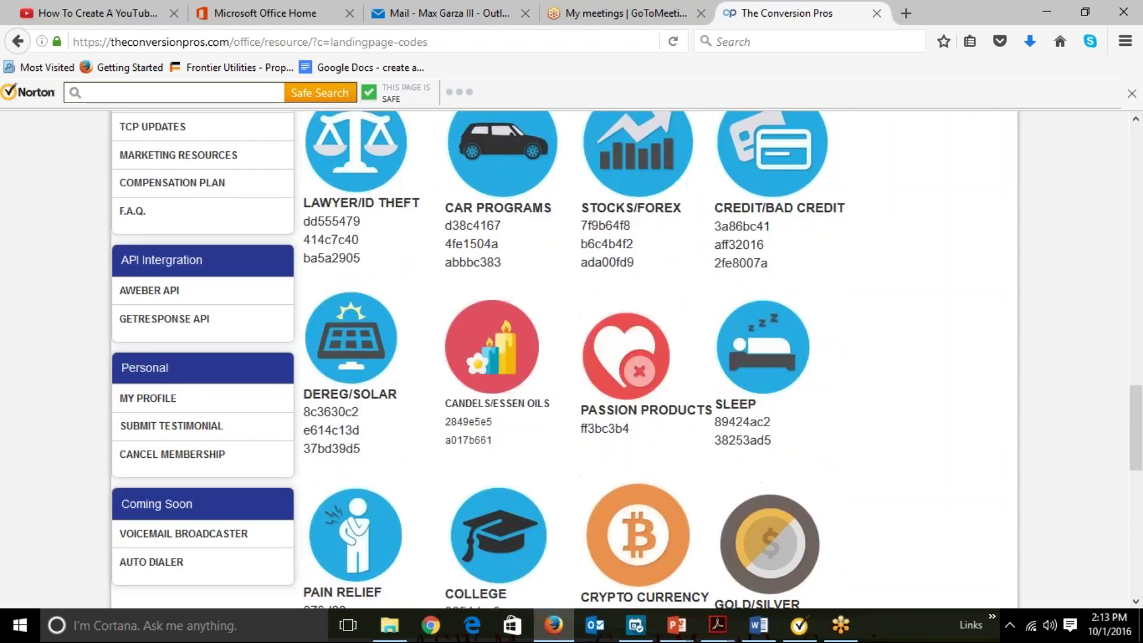
scroll(627, 359, down, 3)
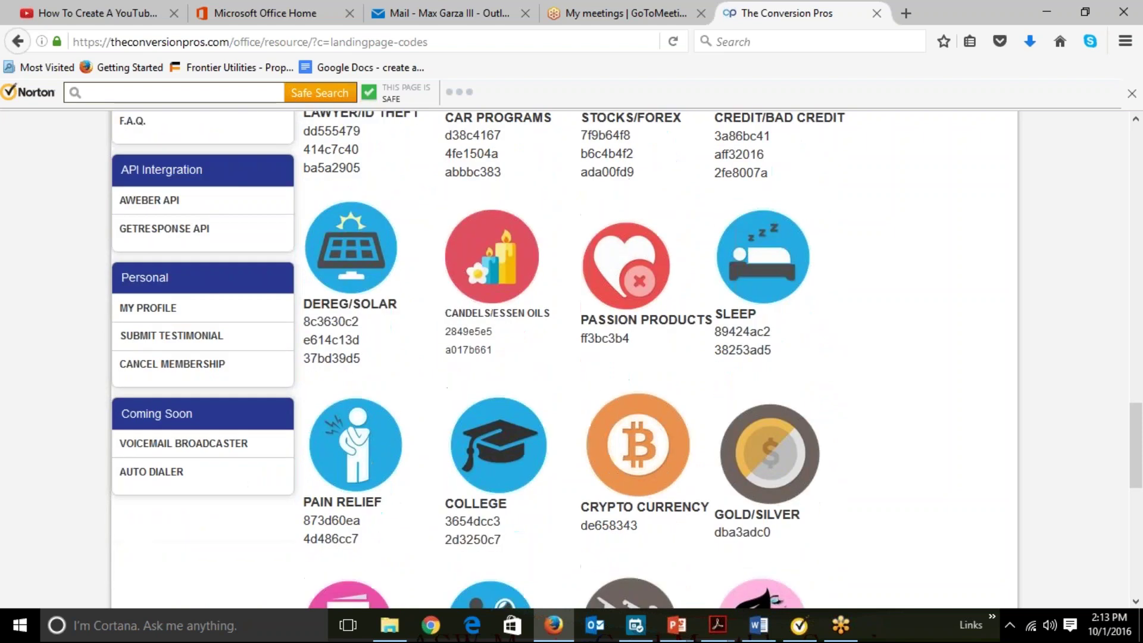
scroll(626, 360, down, 7)
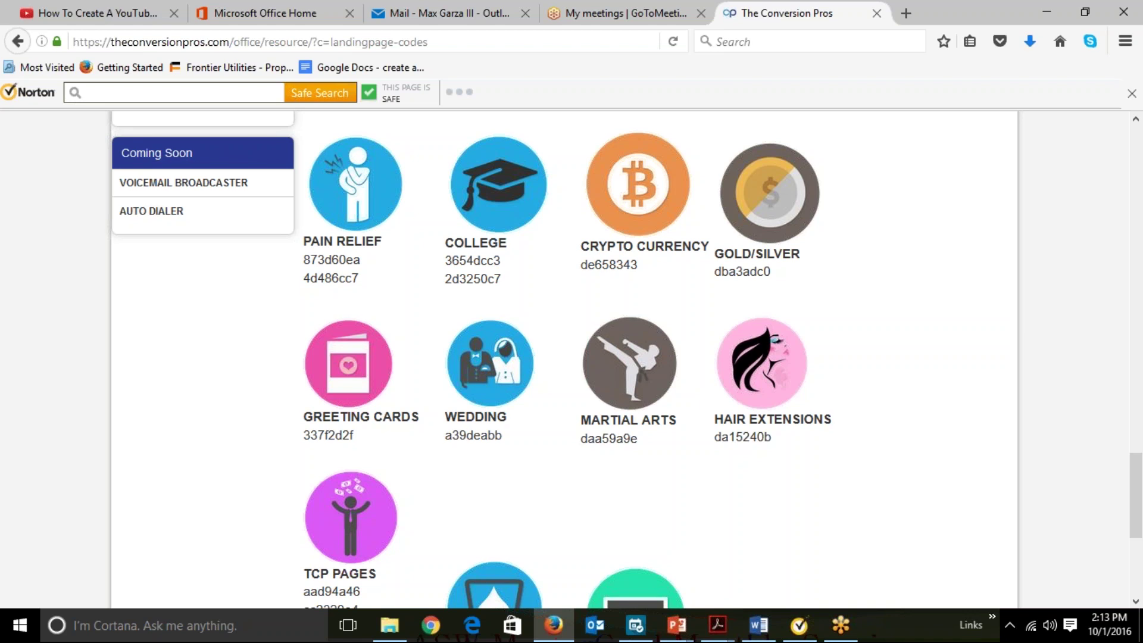
scroll(565, 357, up, 8)
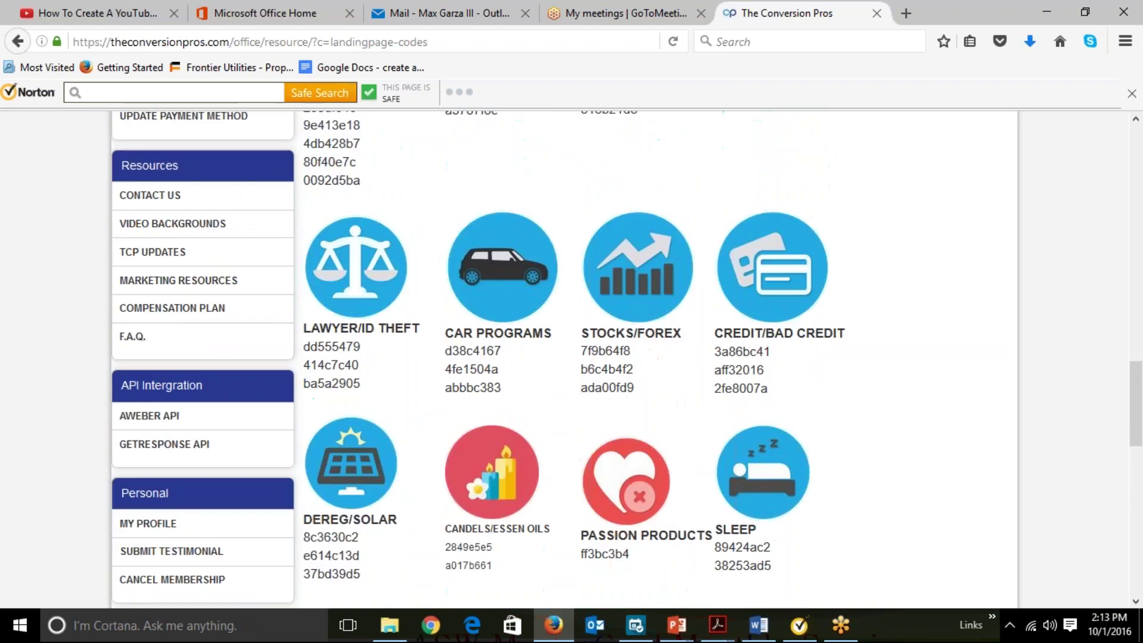
scroll(564, 357, up, 10)
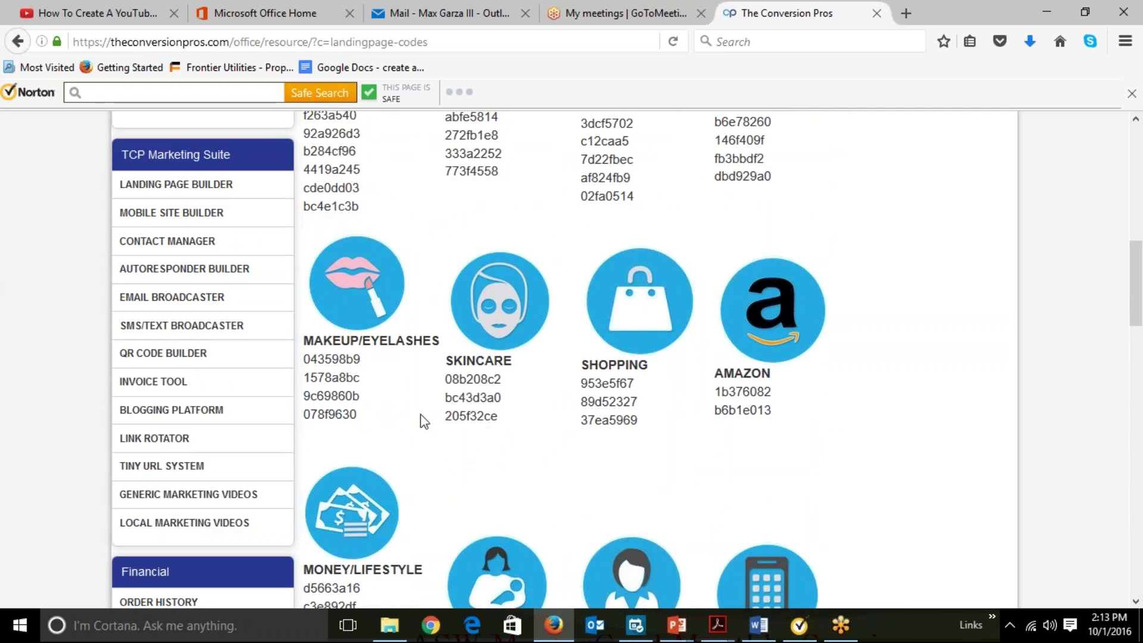
click(241, 275)
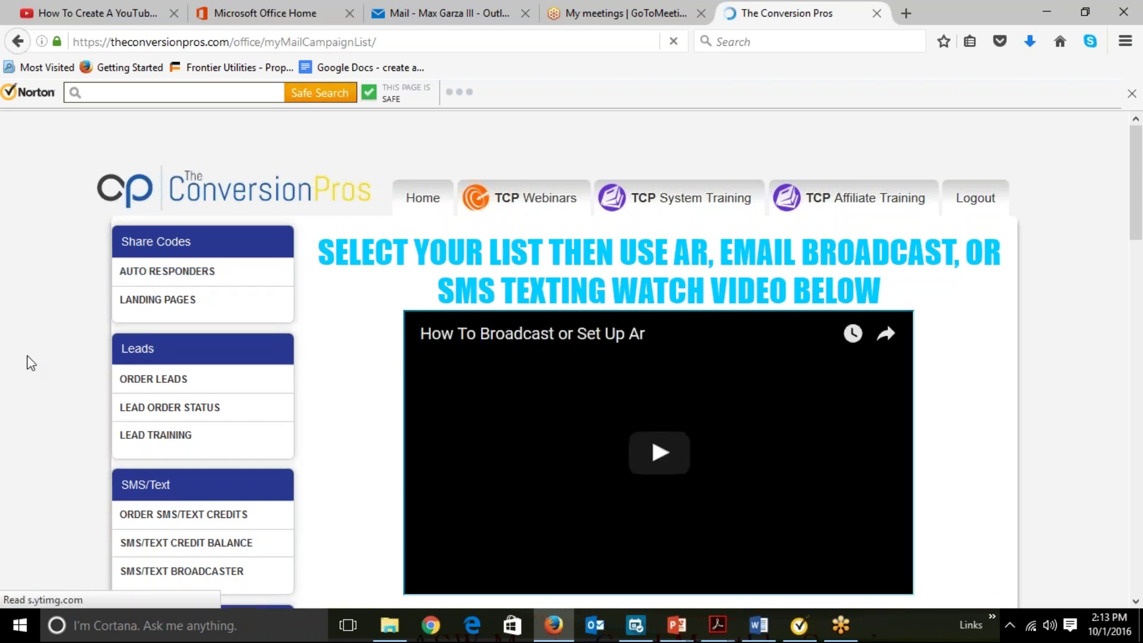
Scroll the autoresponder campaign table down to the Plus Profit 2016 row.
scroll(31, 363, down, 5)
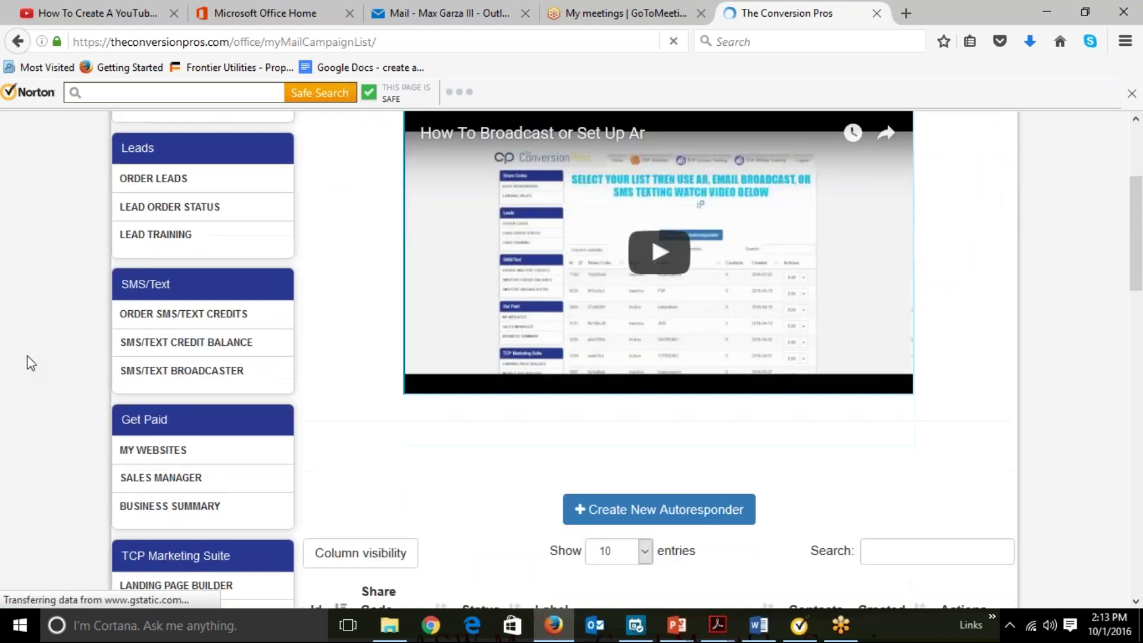
scroll(31, 363, down, 3)
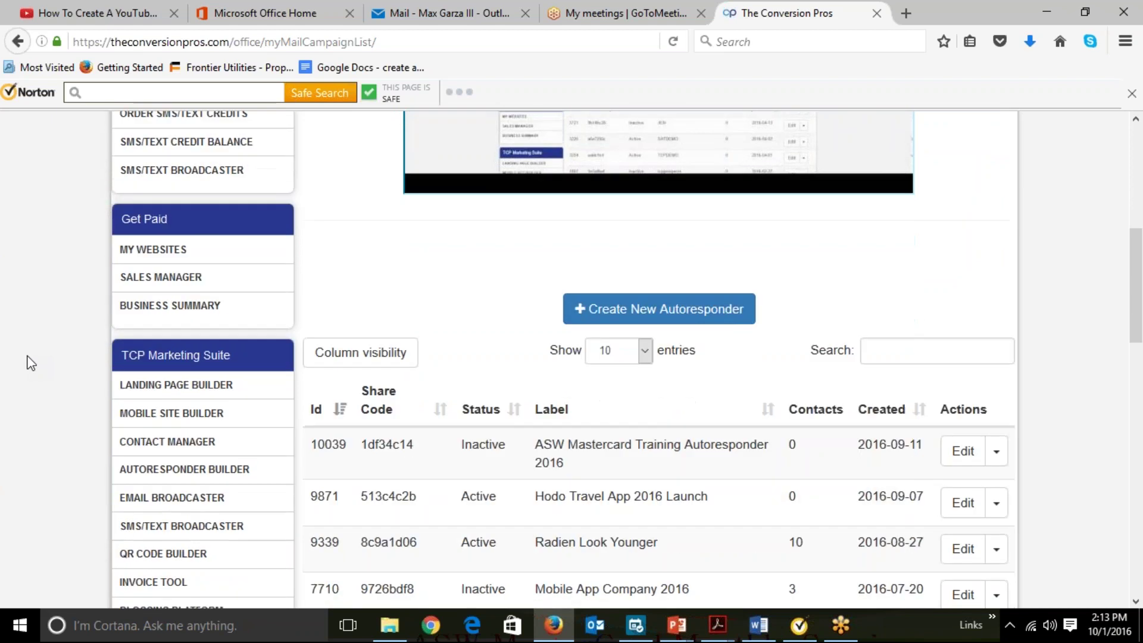
scroll(31, 363, down, 4)
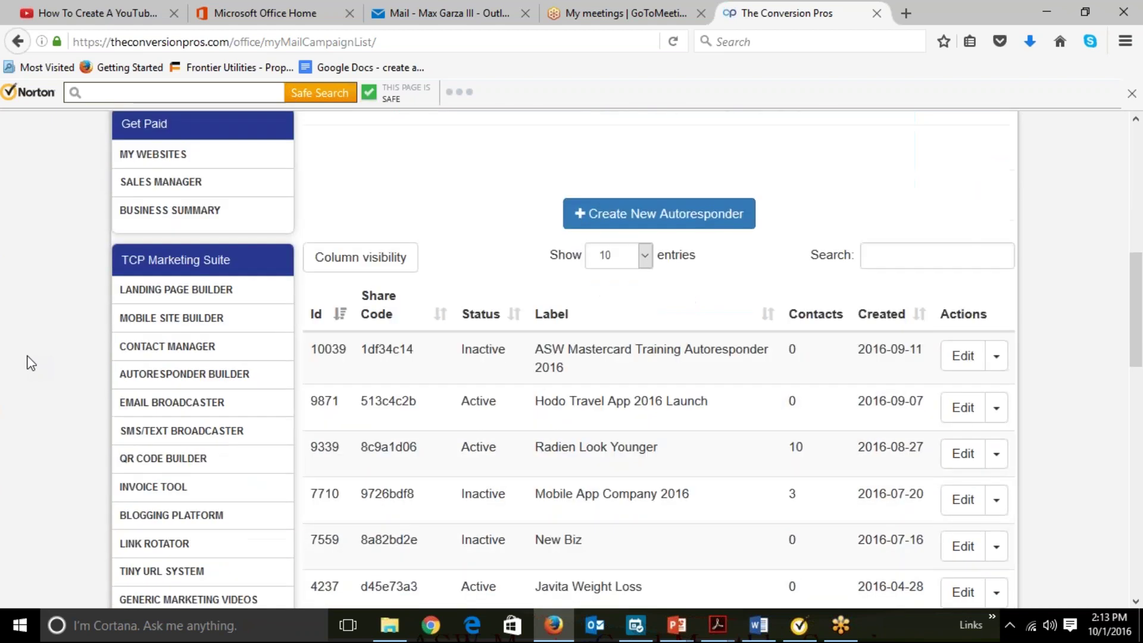
scroll(31, 363, down, 2)
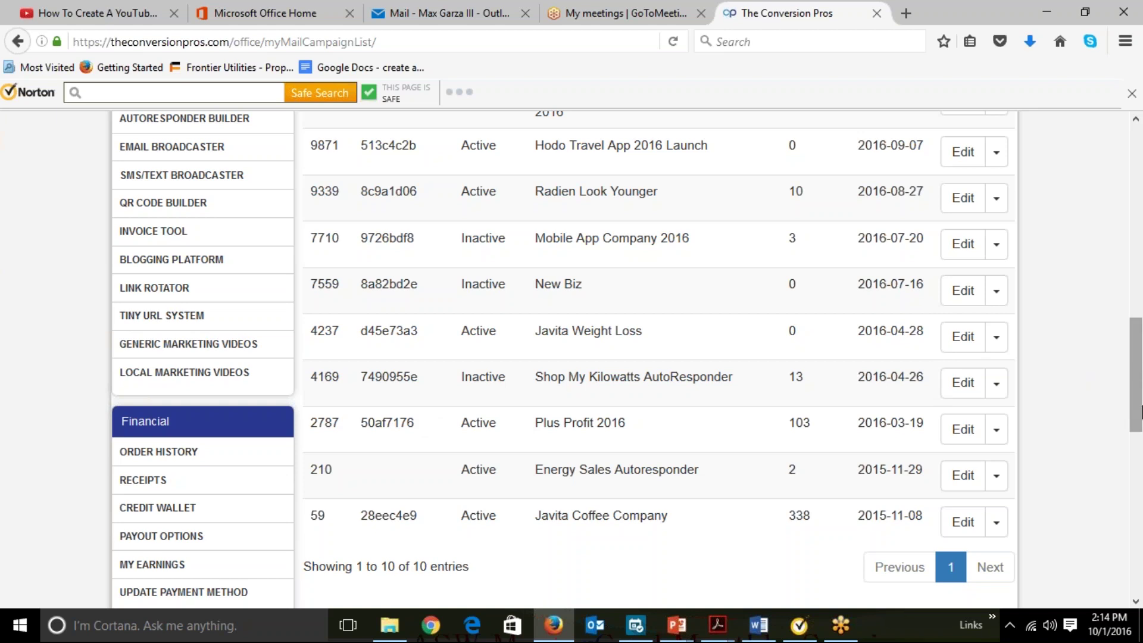
drag(1140, 411, 1139, 479)
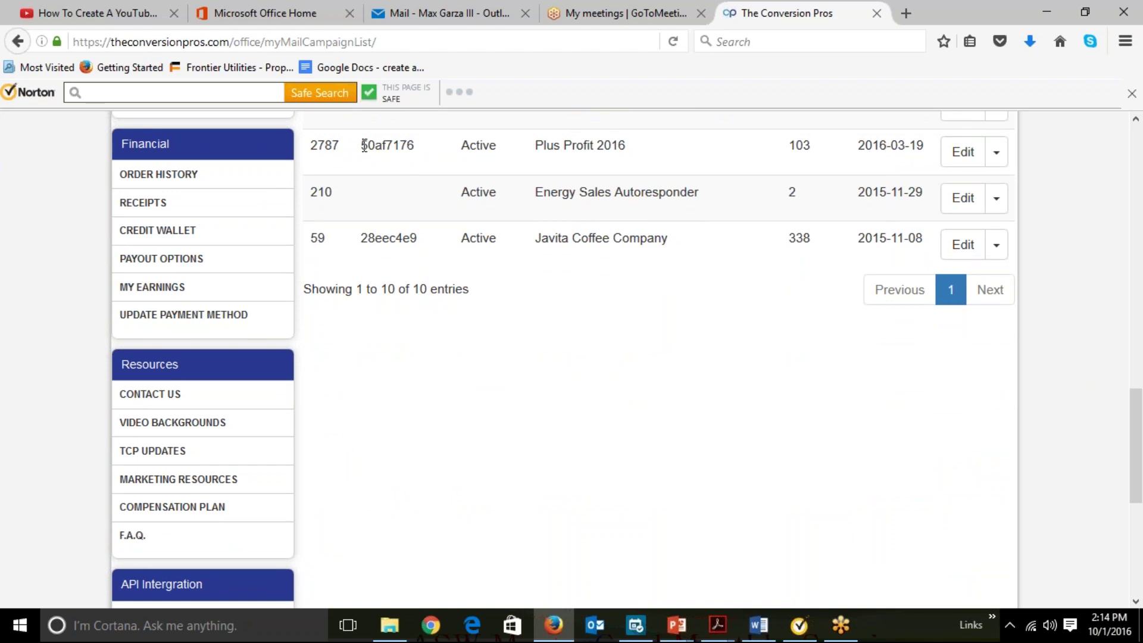
Select the Plus Profit 2016 share code and copy it to the clipboard.
drag(360, 146, 415, 146)
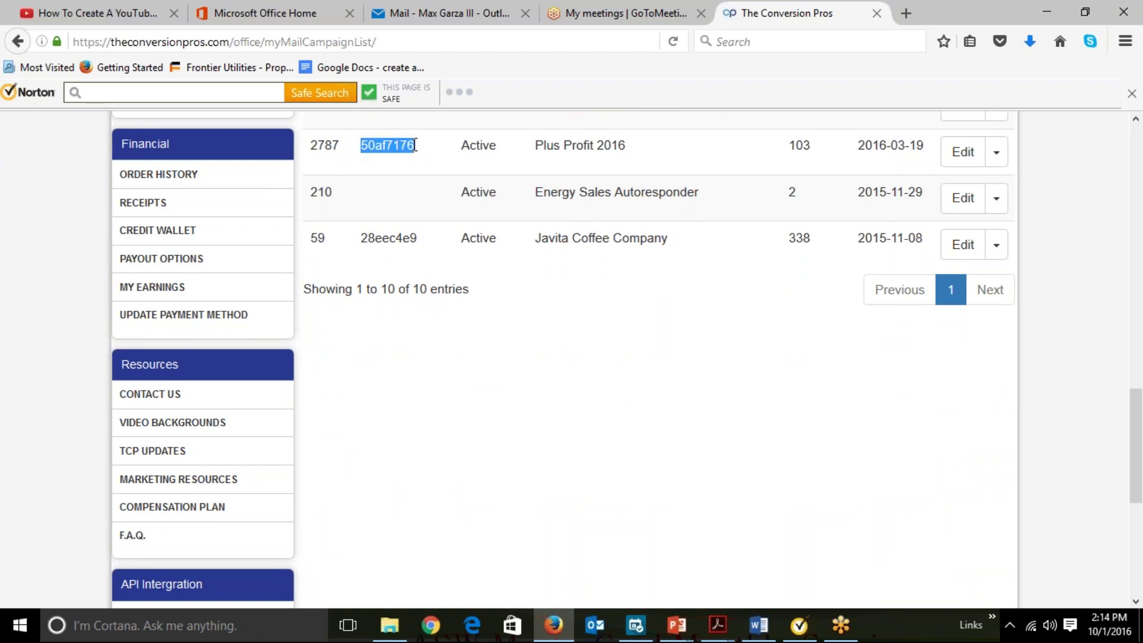
right_click(396, 146)
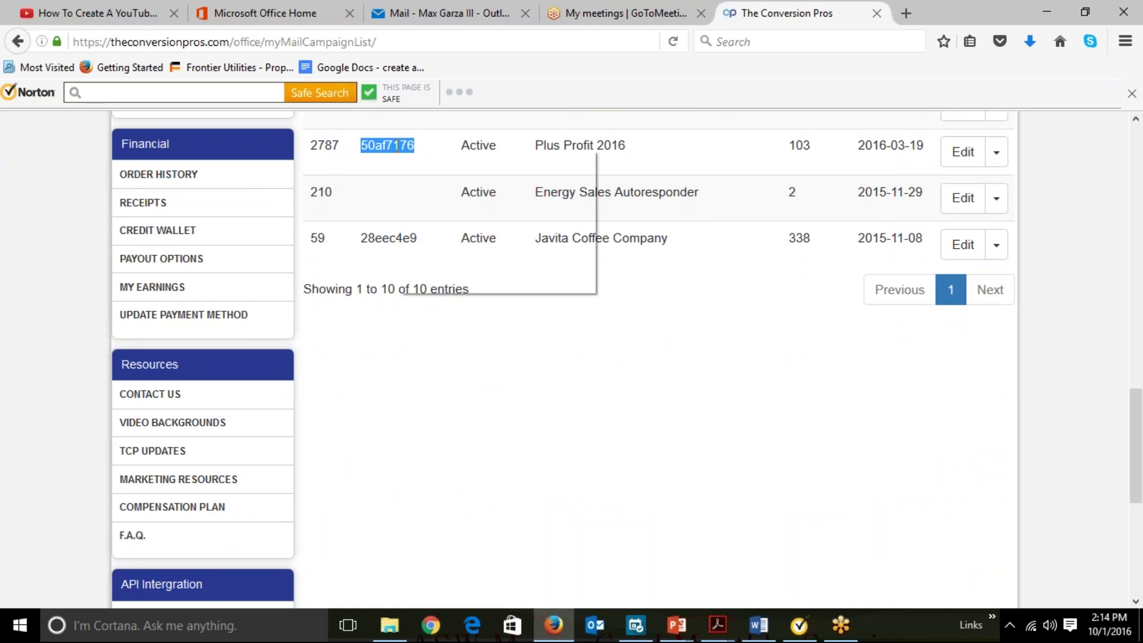
click(416, 156)
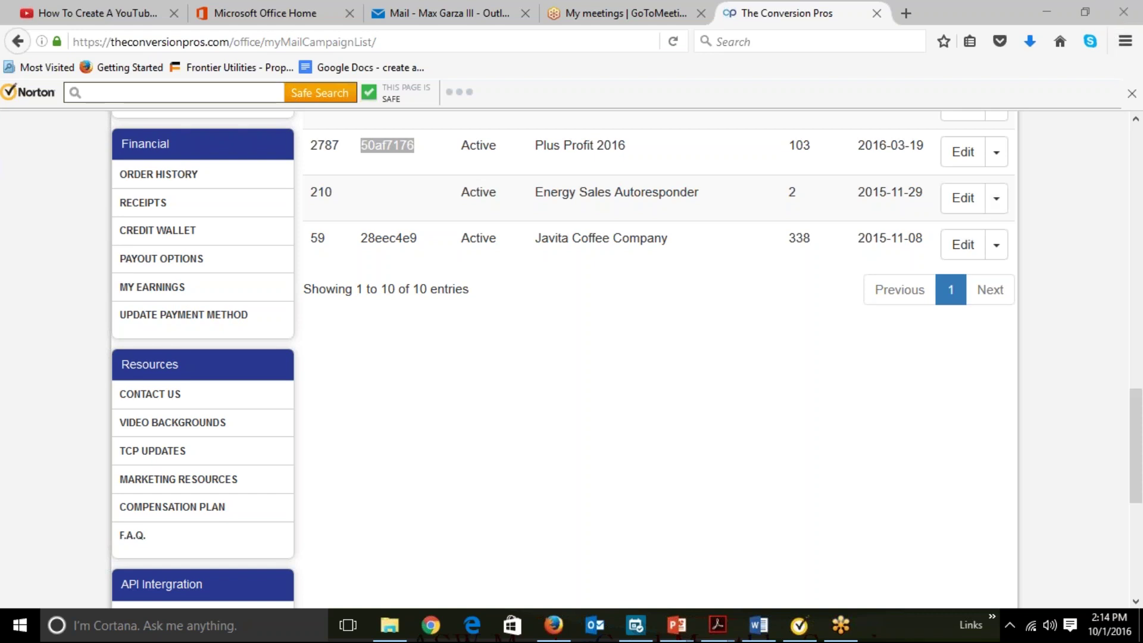
Open Plus Profit 2016 for editing, review its Details tab, and view its Email Series.
click(959, 156)
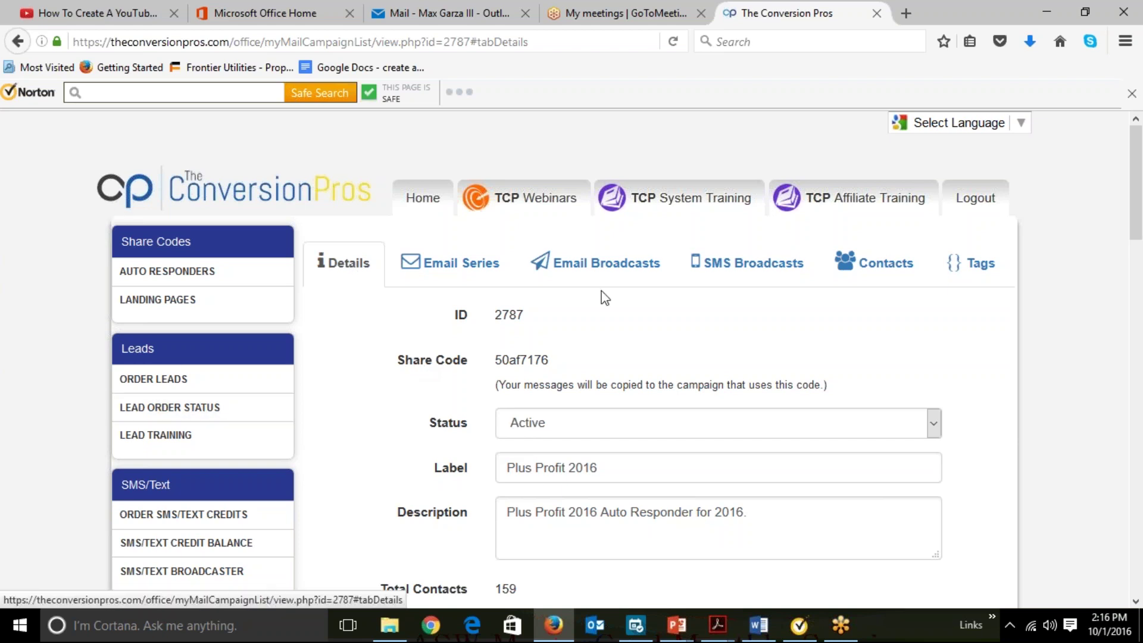
scroll(1059, 390, down, 2)
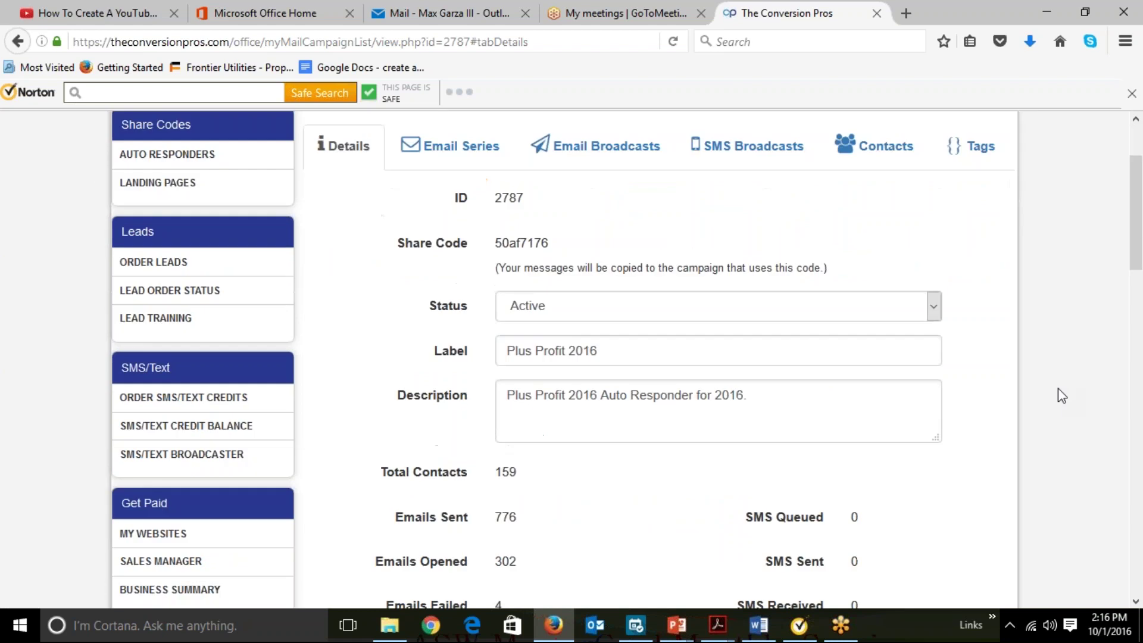
scroll(1061, 396, down, 2)
scroll(1061, 395, up, 4)
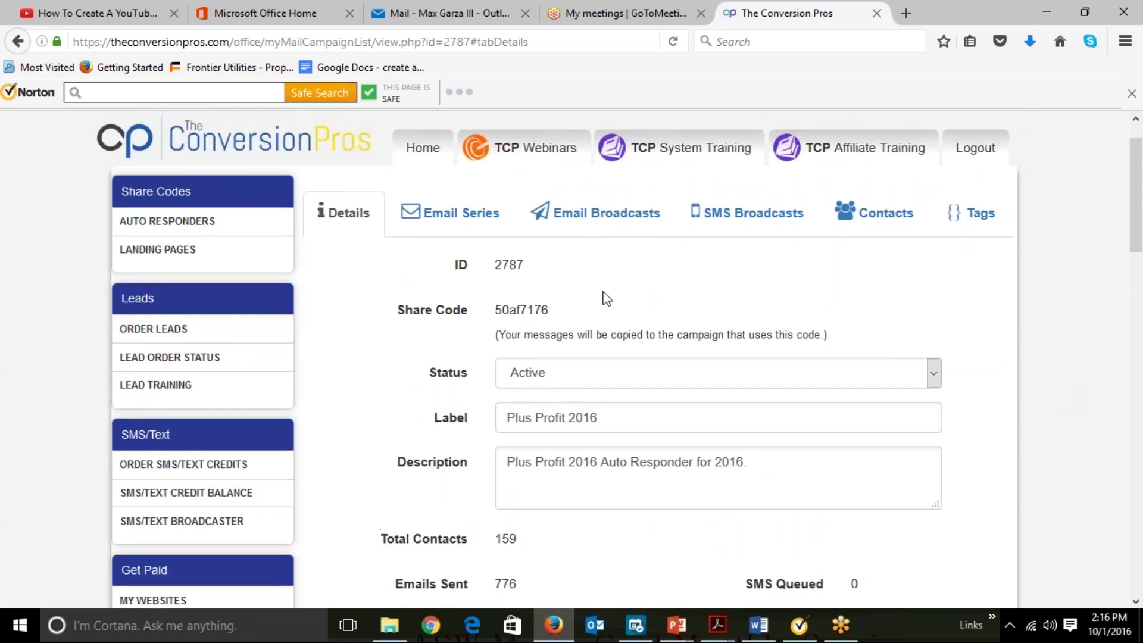
click(441, 220)
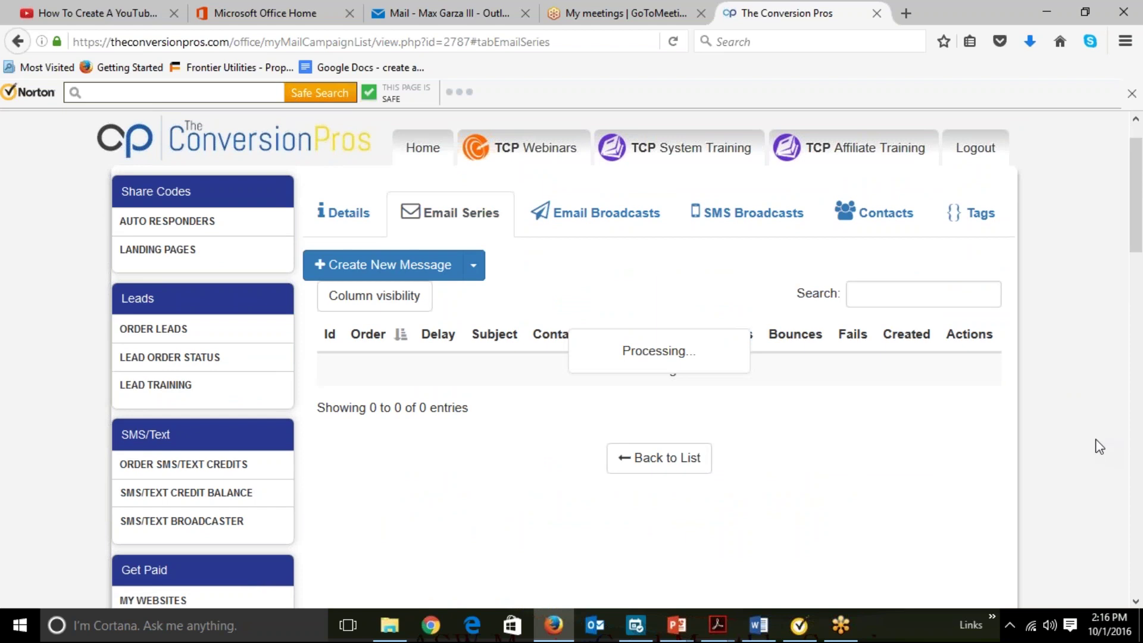
scroll(1098, 446, down, 1)
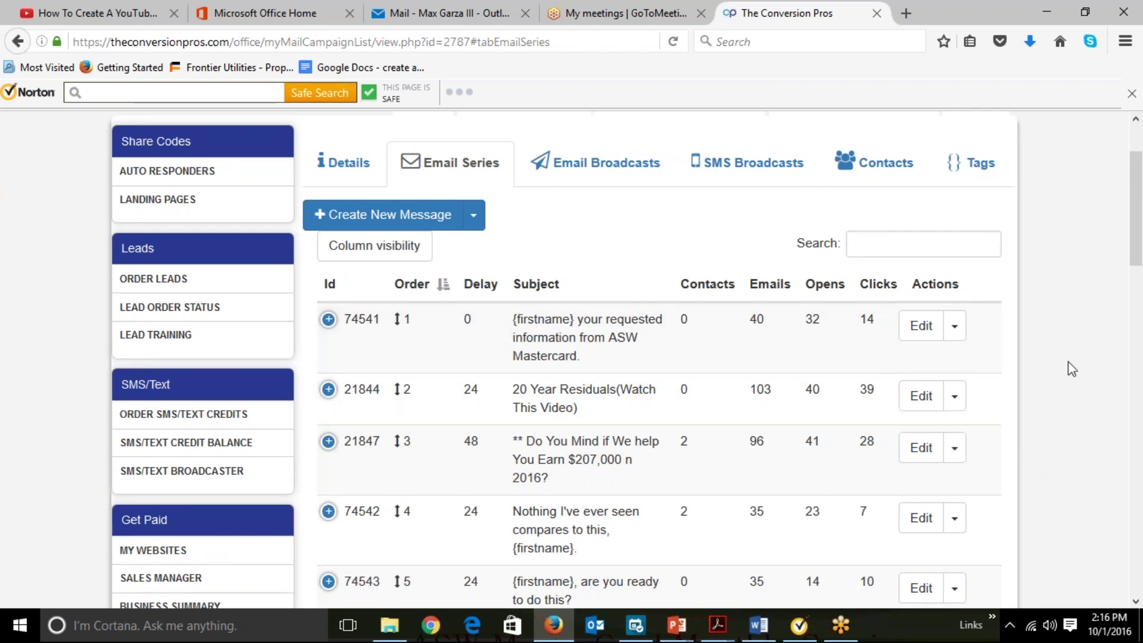
scroll(1068, 362, down, 6)
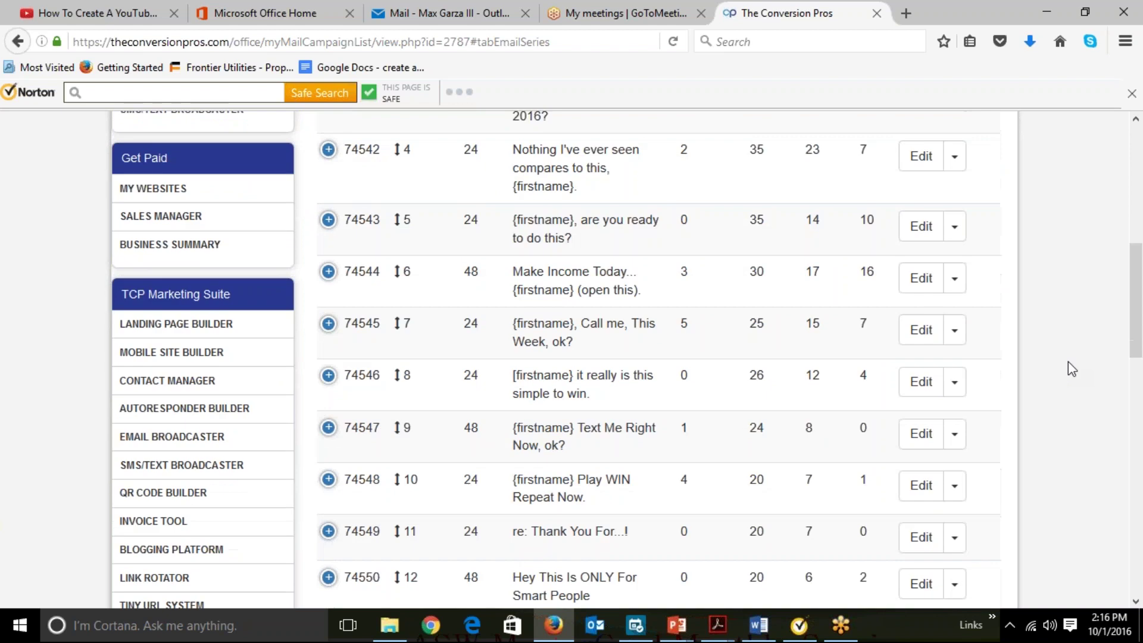
scroll(1068, 362, down, 5)
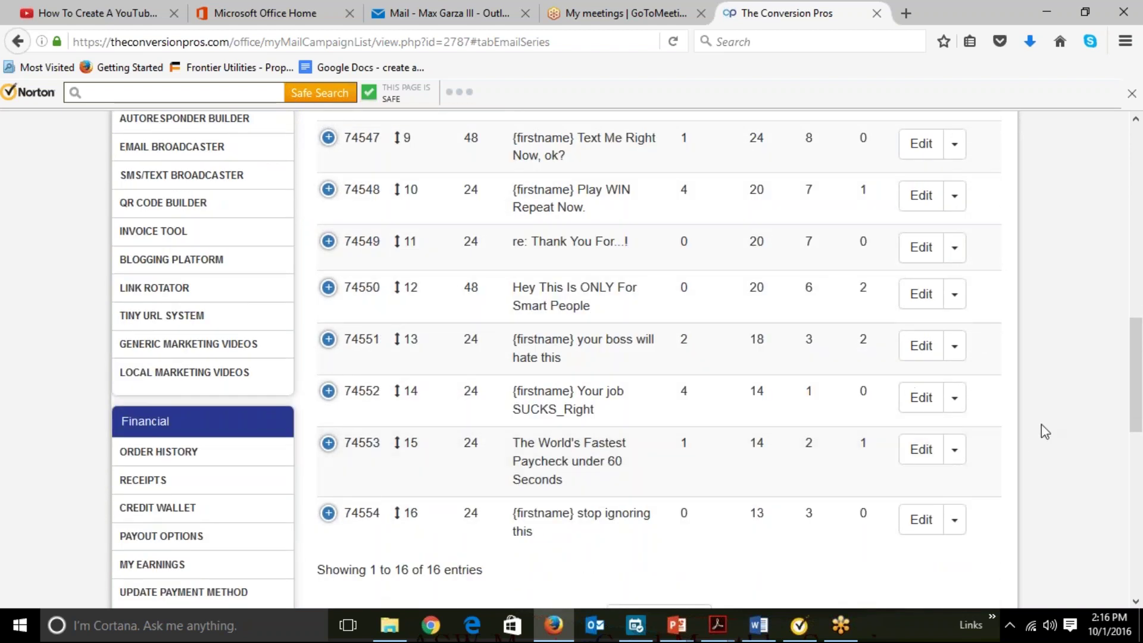
scroll(1041, 425, up, 5)
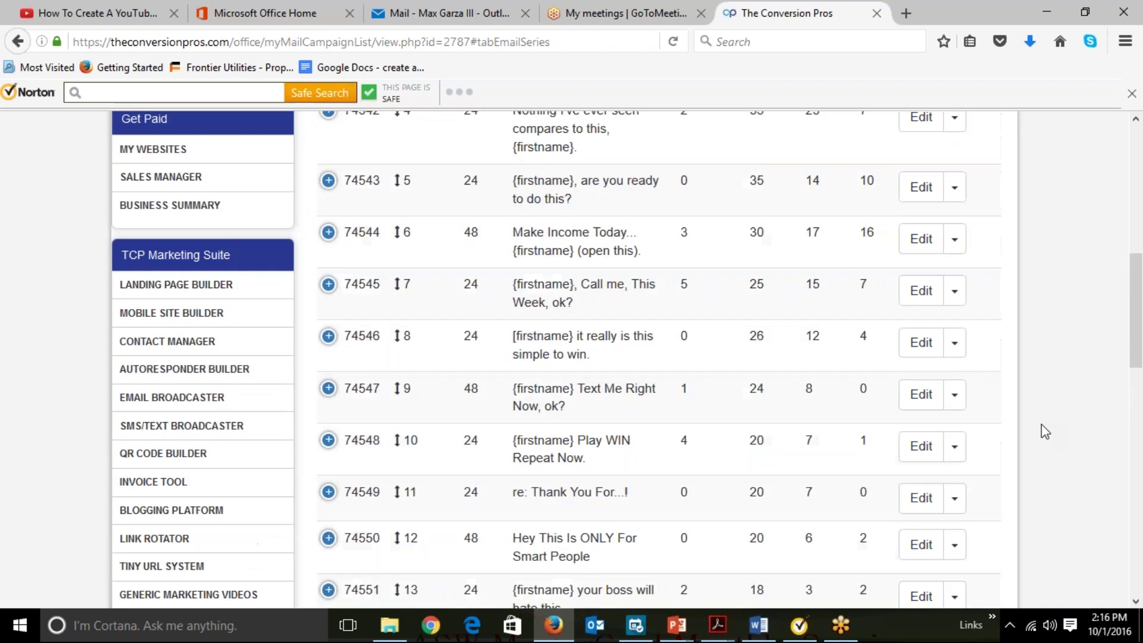
scroll(1041, 424, up, 2)
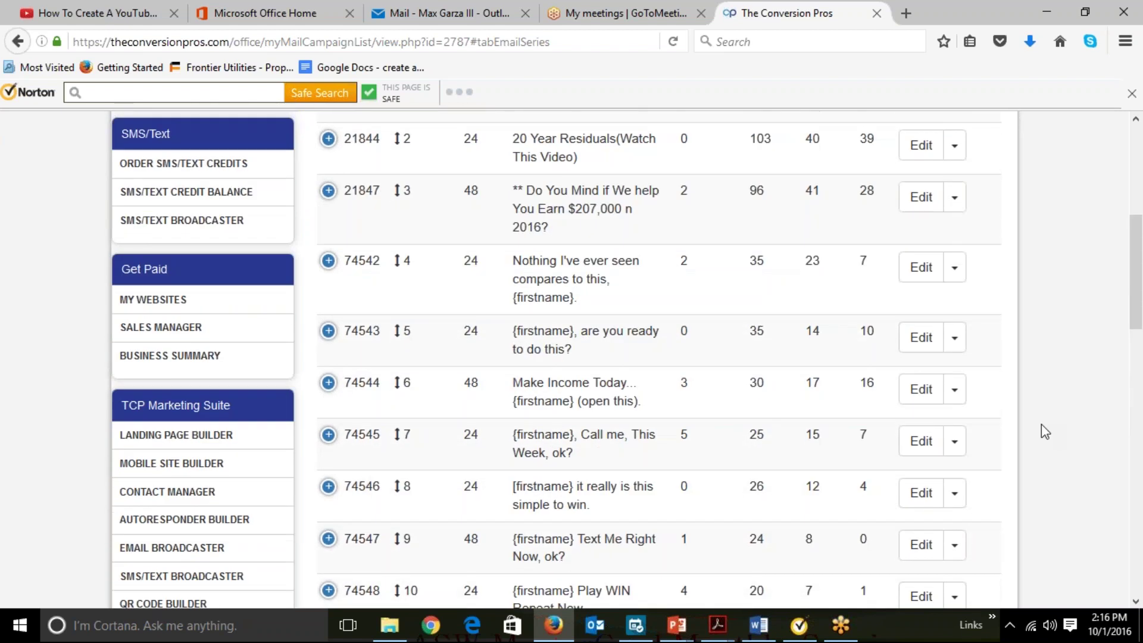
scroll(1041, 424, up, 1)
scroll(1045, 431, up, 1)
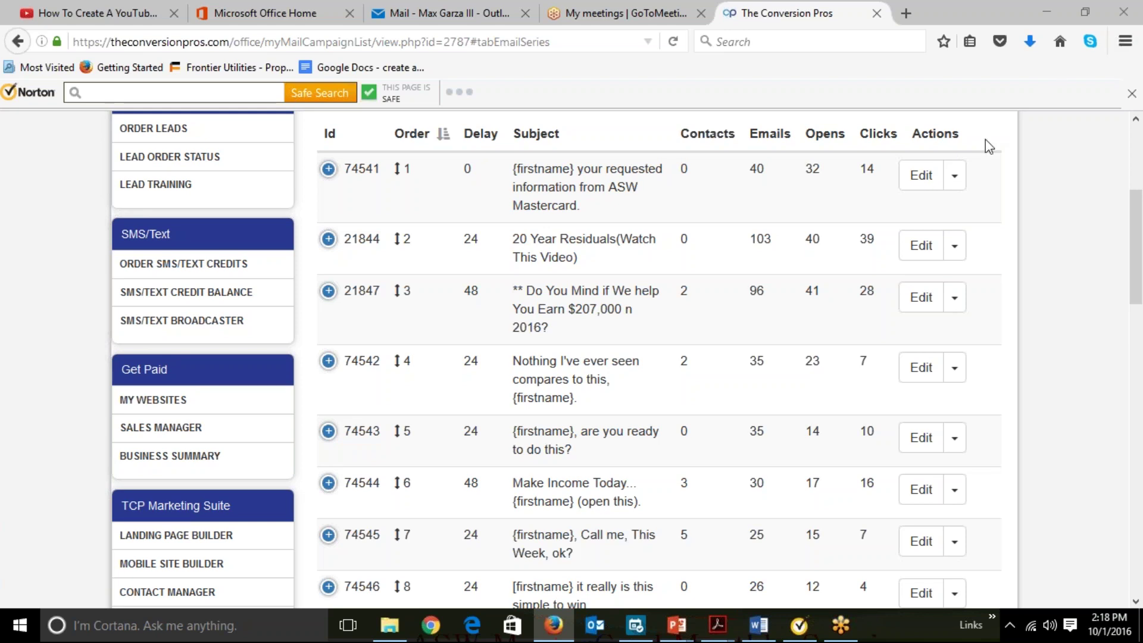
Open message 74541 for editing and scroll through its subject, delay and body.
click(932, 178)
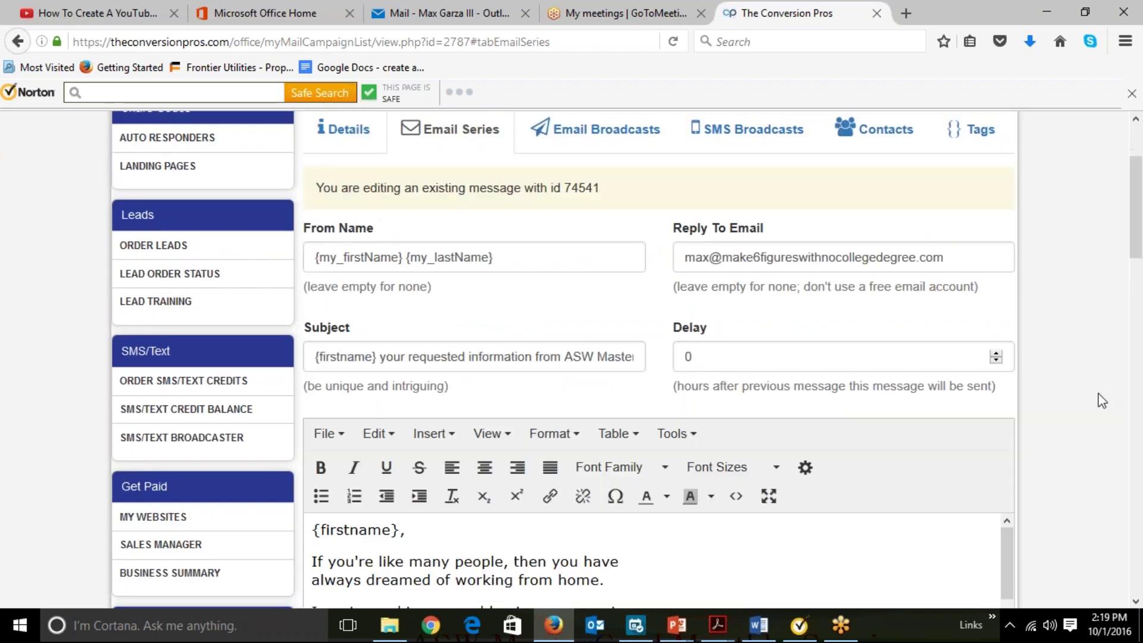
scroll(1095, 438, down, 1)
scroll(1095, 437, down, 3)
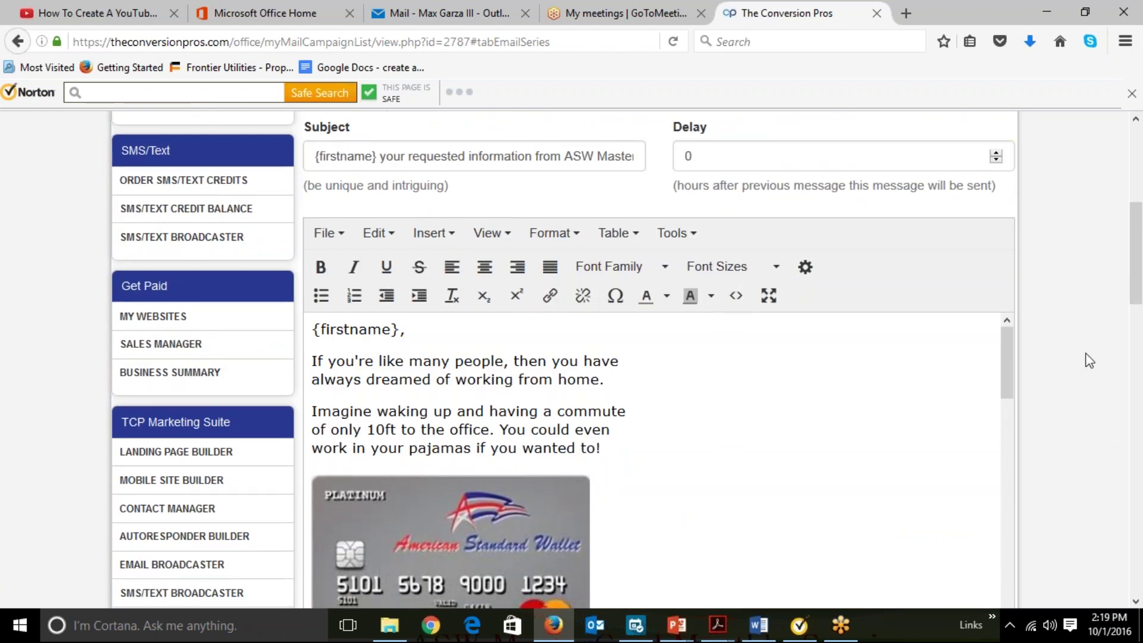
scroll(1083, 353, up, 4)
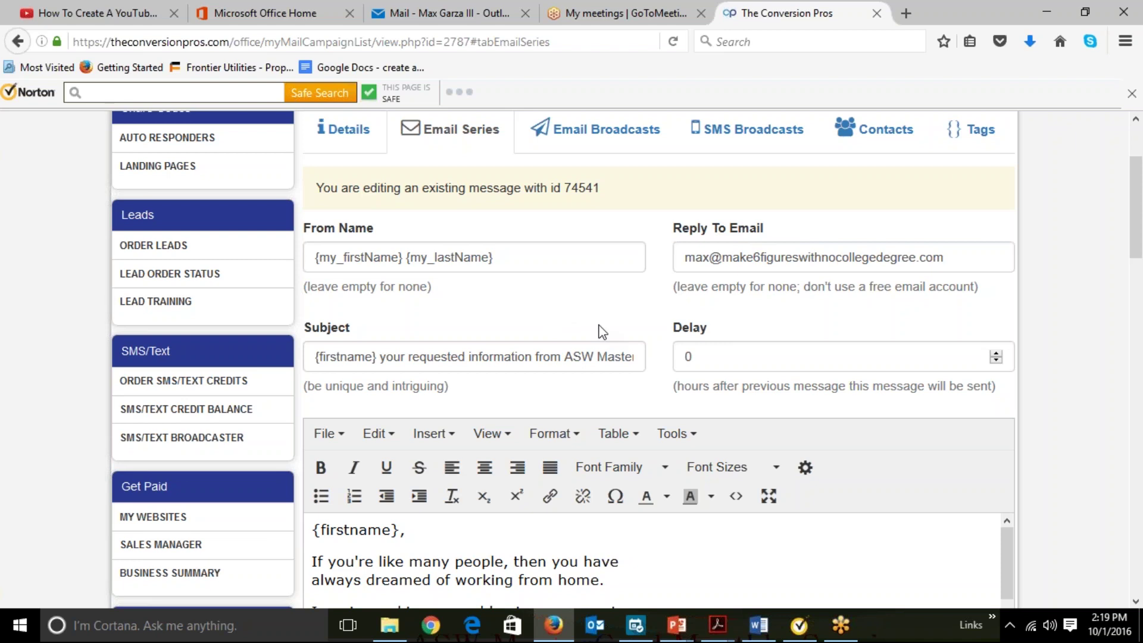
click(608, 357)
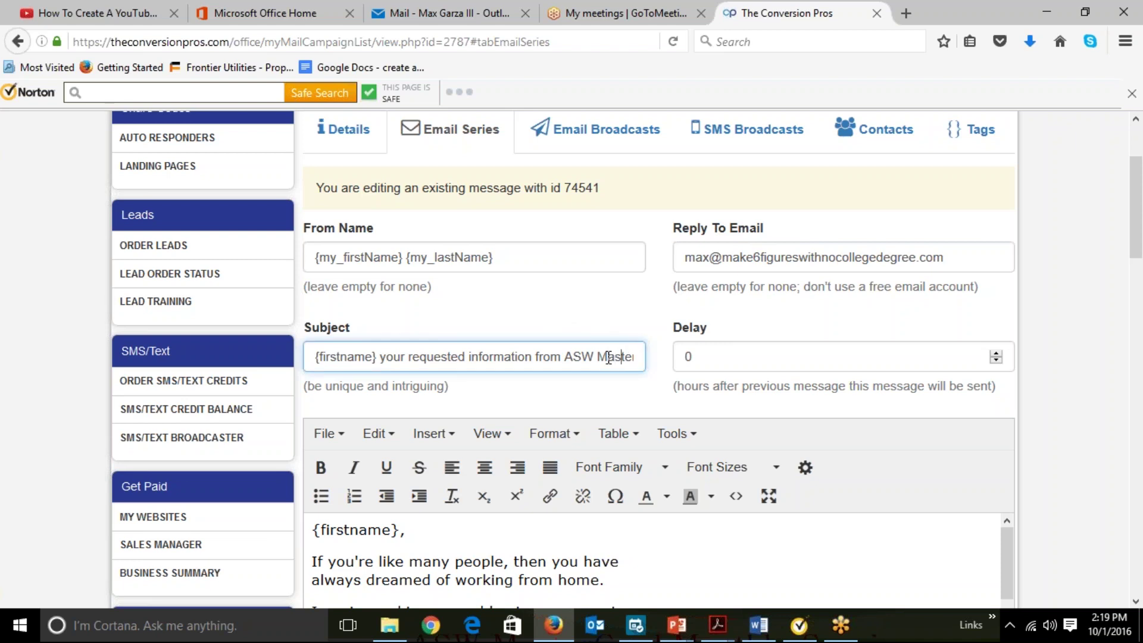
key(End)
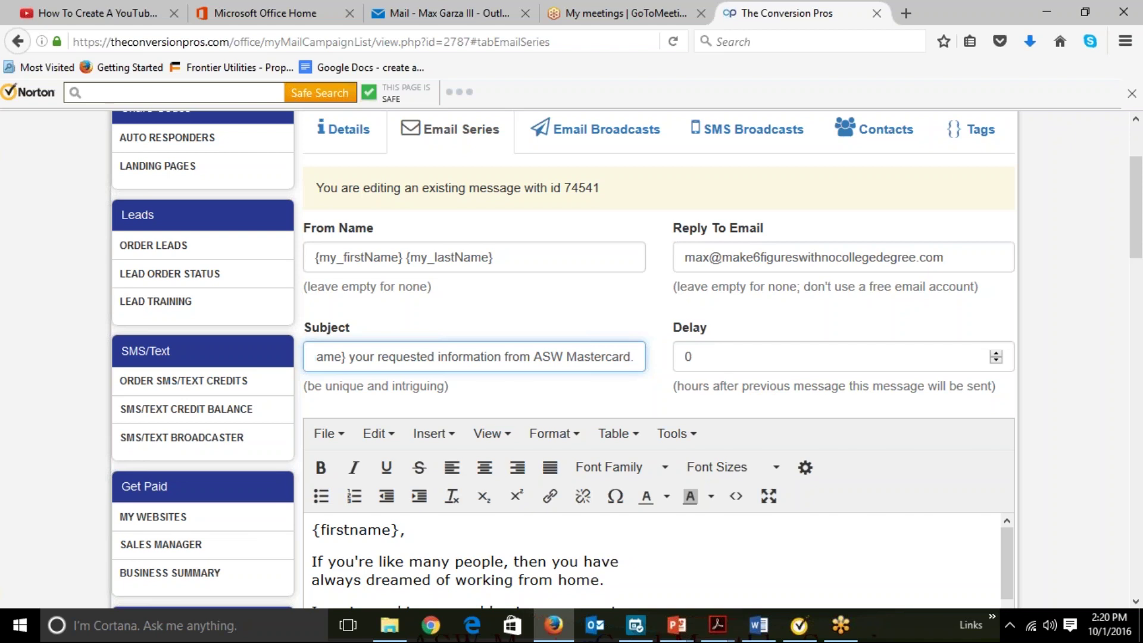
click(1110, 428)
scroll(1110, 427, down, 2)
scroll(1107, 420, down, 5)
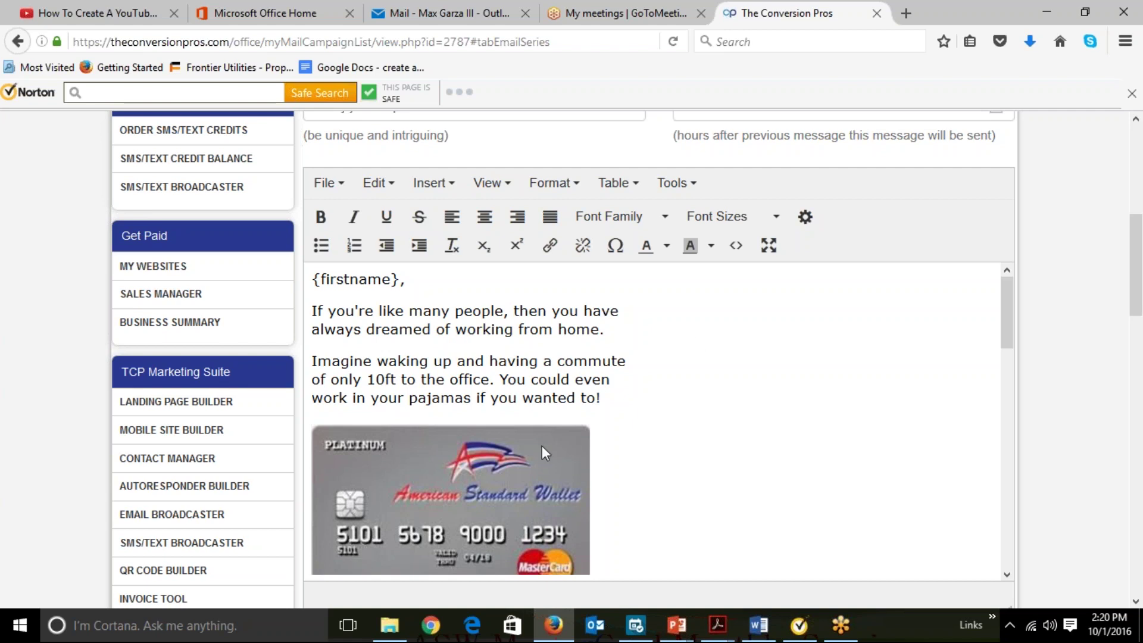
drag(1009, 296, 1021, 372)
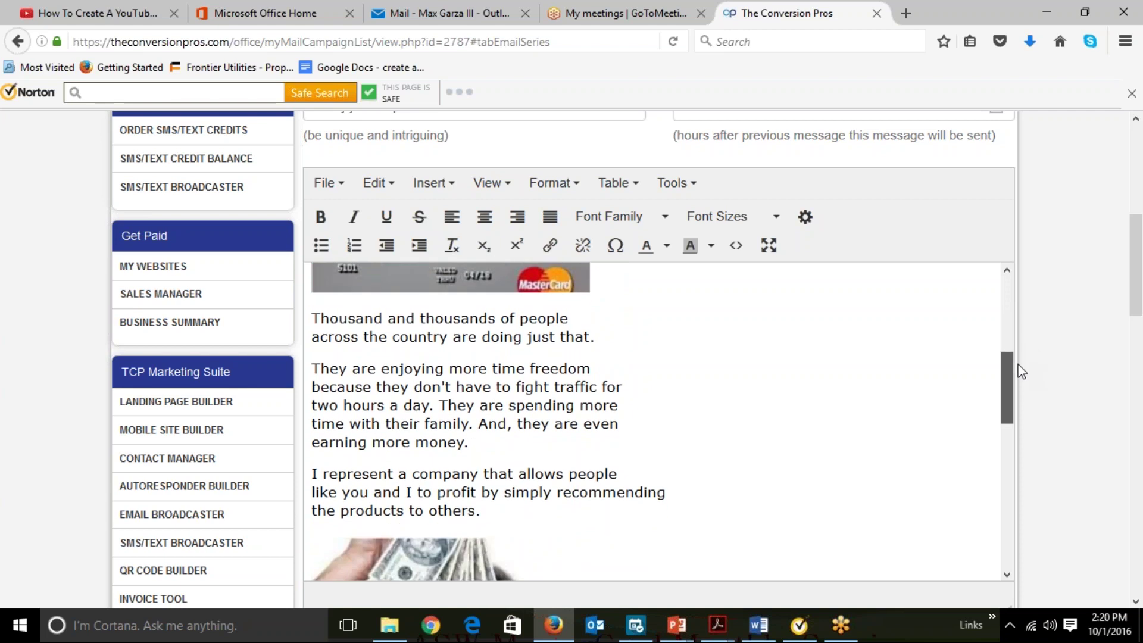
drag(1022, 371, 1040, 482)
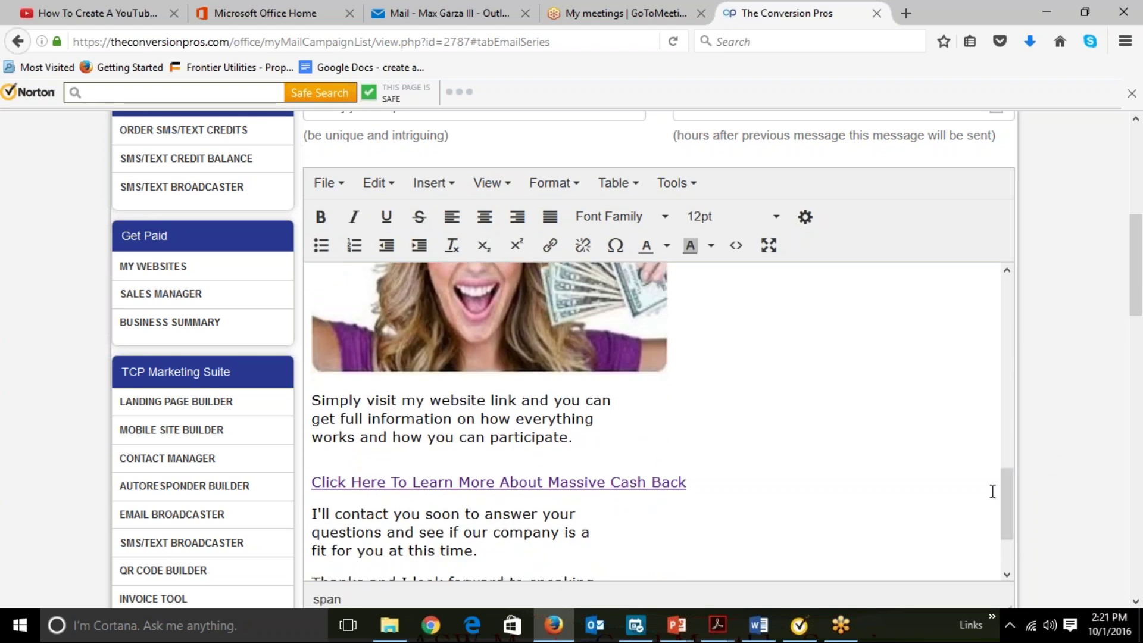
drag(1012, 494, 1012, 547)
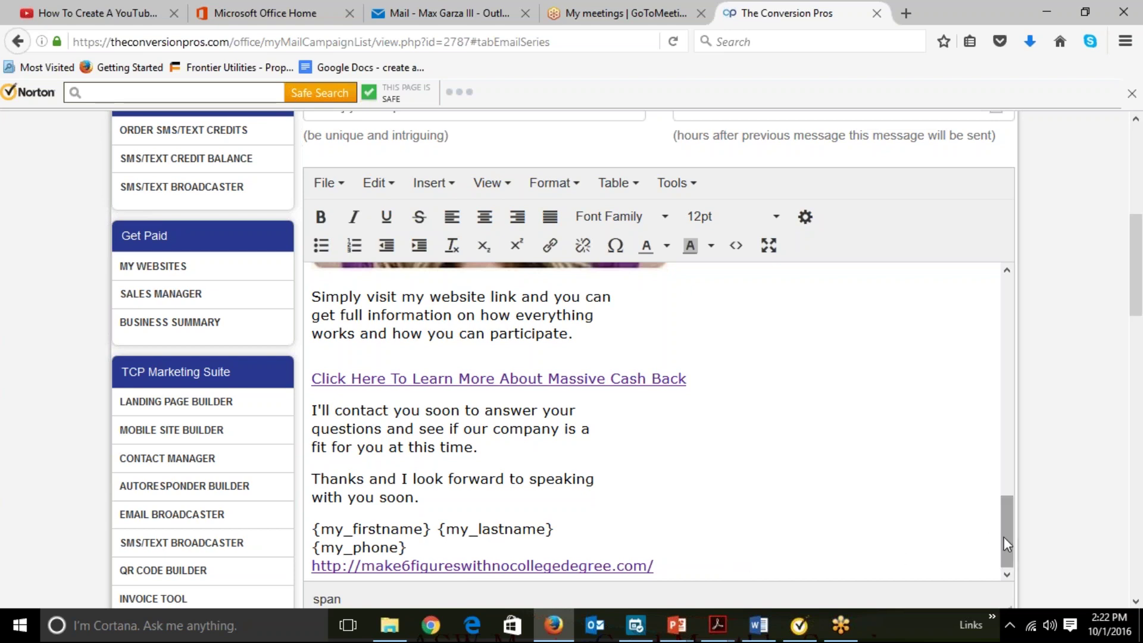
drag(1003, 537, 1007, 280)
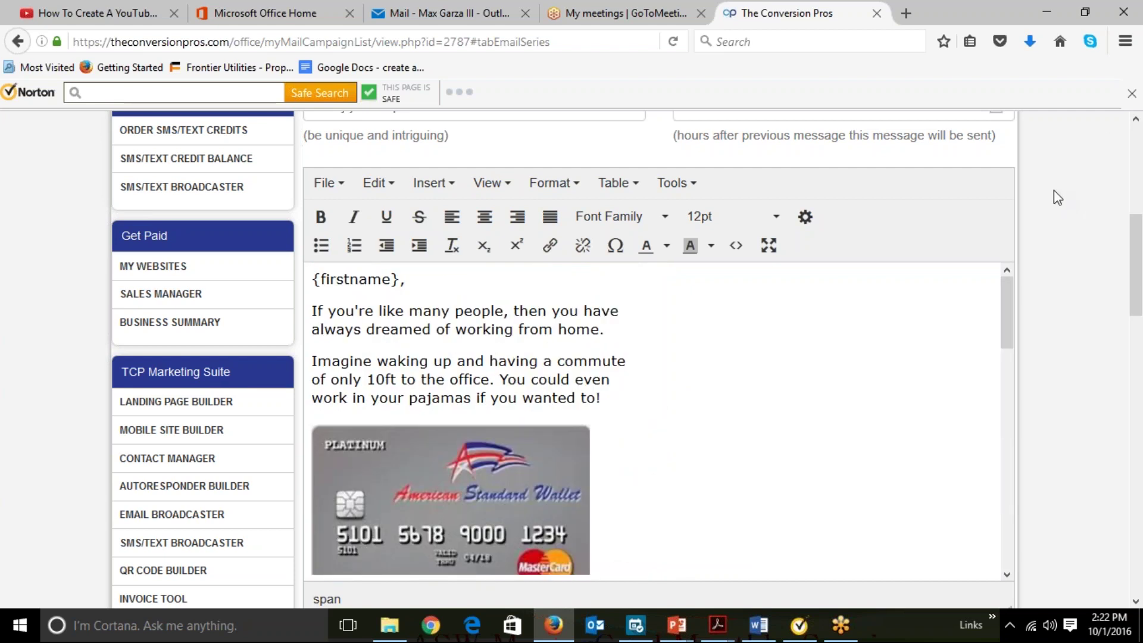
scroll(1054, 192, up, 5)
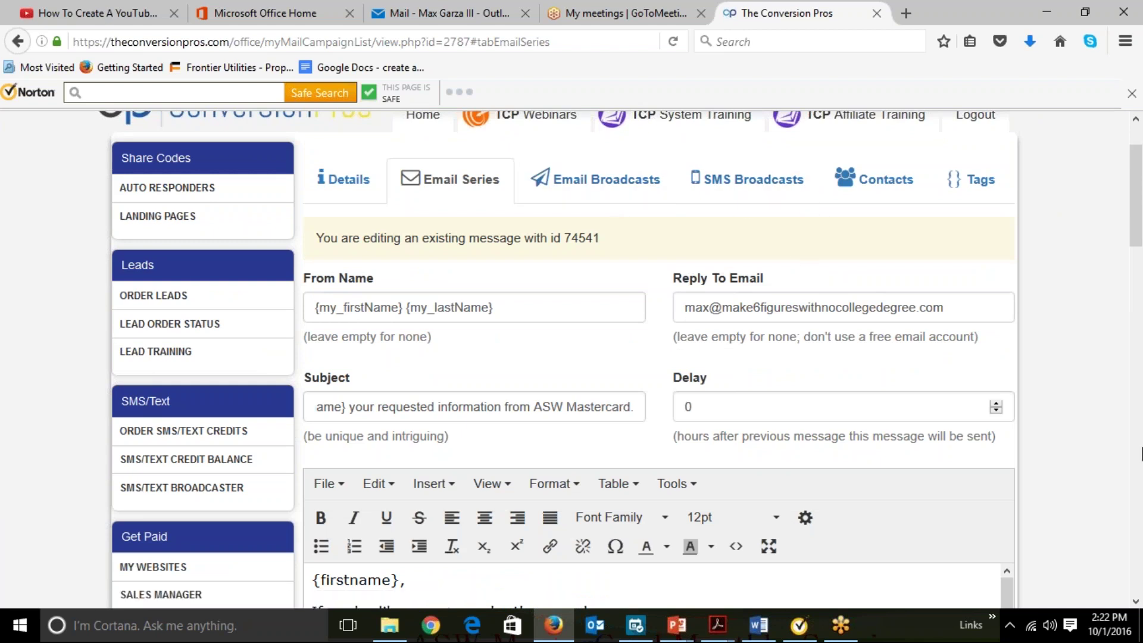
Open the second email, '20 Year Residuals(Watch This Video)' (id 21844), for editing.
scroll(1099, 447, down, 15)
scroll(1140, 523, down, 5)
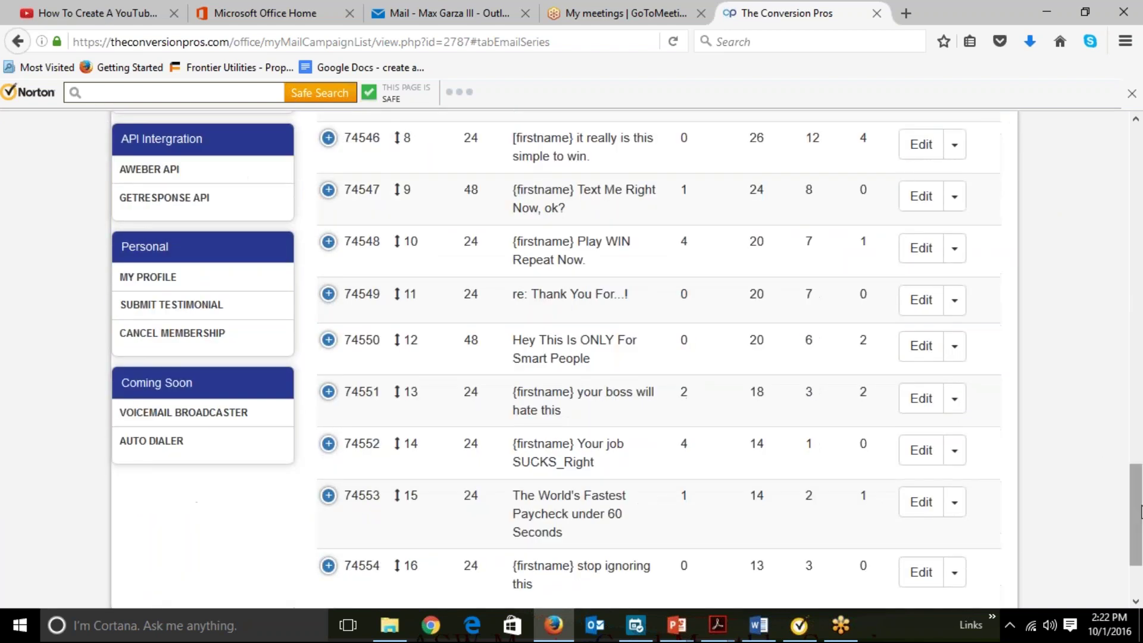
scroll(1138, 465, up, 9)
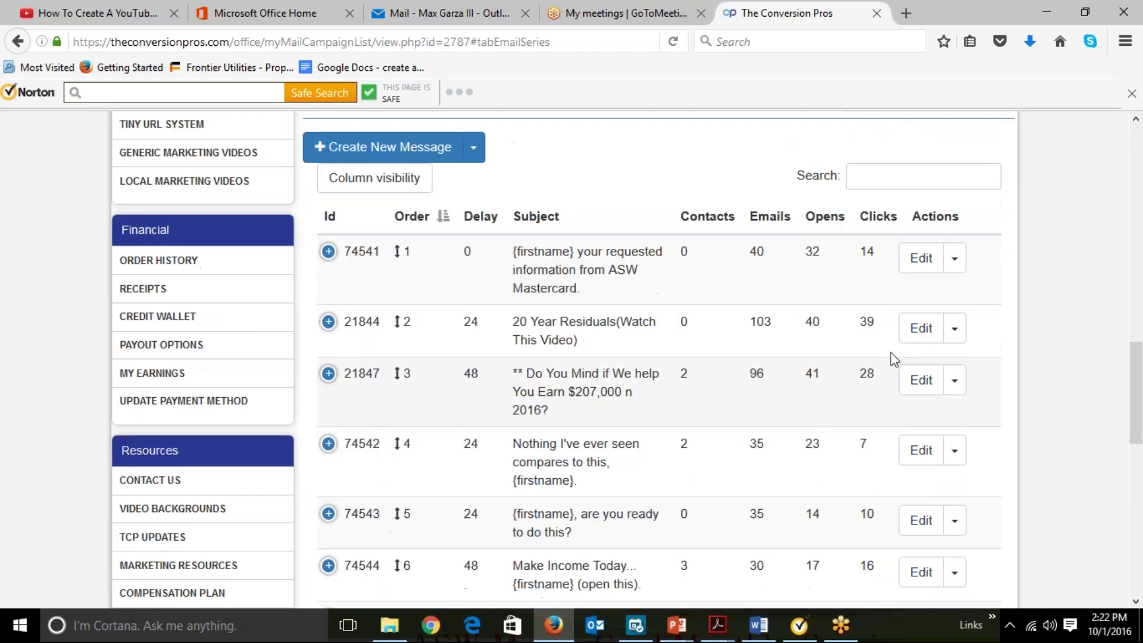
click(922, 333)
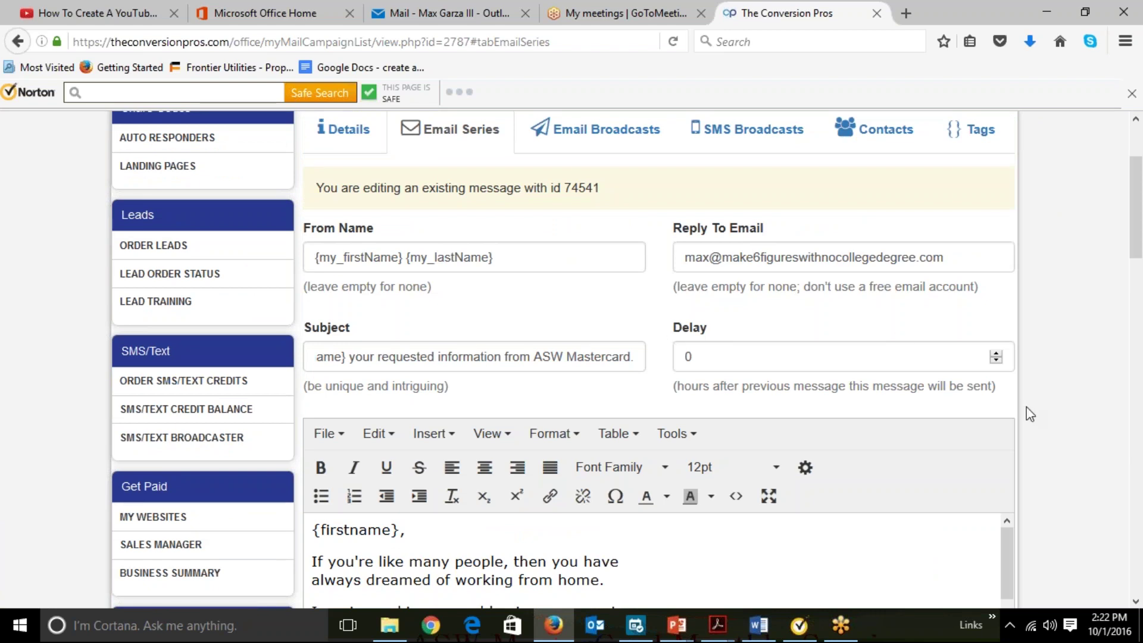
Scroll down message 21844's editor to view its fields and body.
scroll(1101, 442, down, 2)
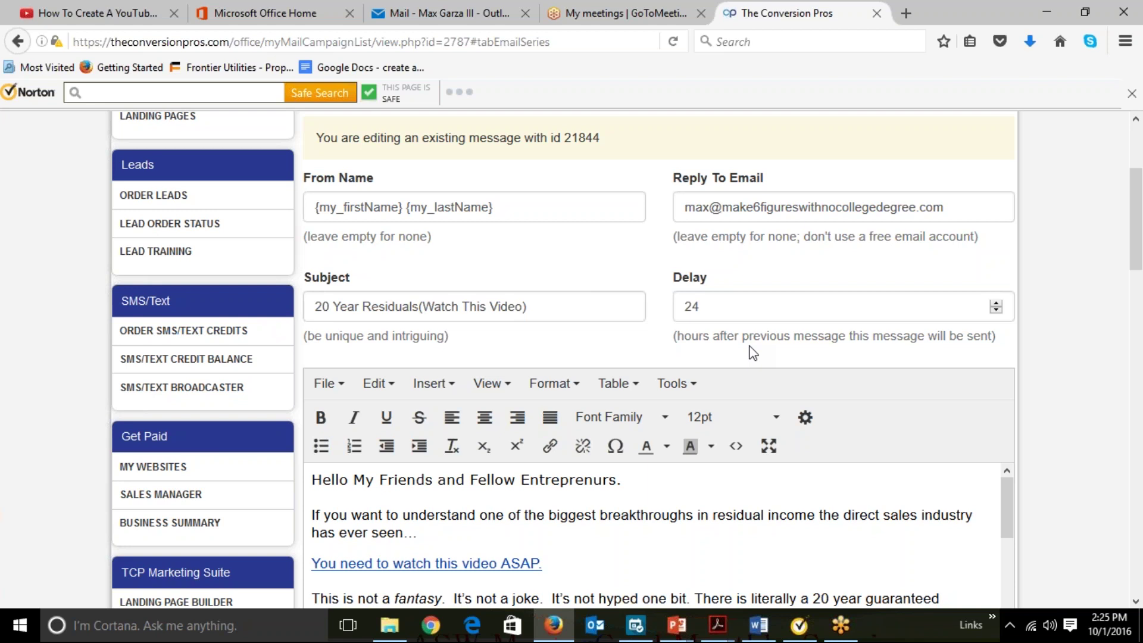
scroll(1057, 449, down, 3)
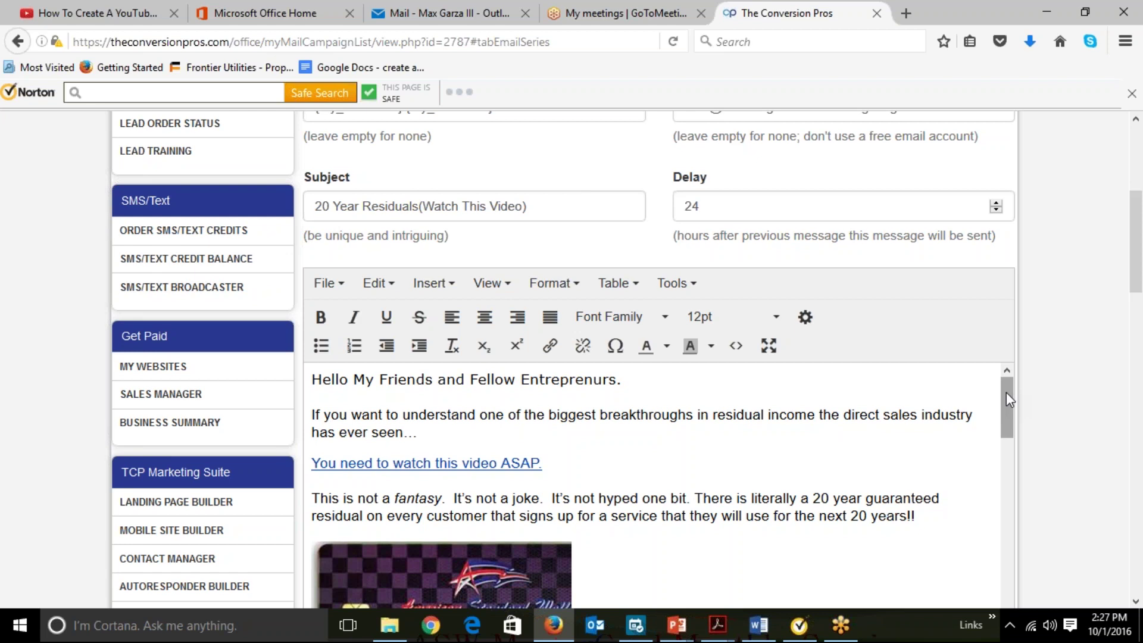
drag(1006, 392, 1001, 569)
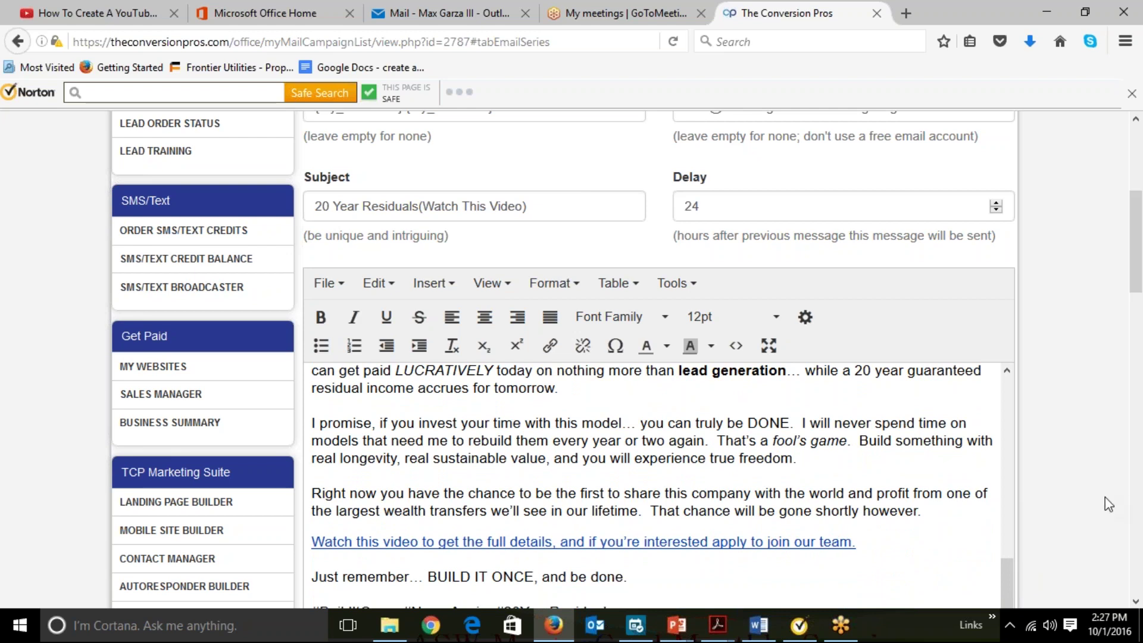
scroll(1109, 504, down, 3)
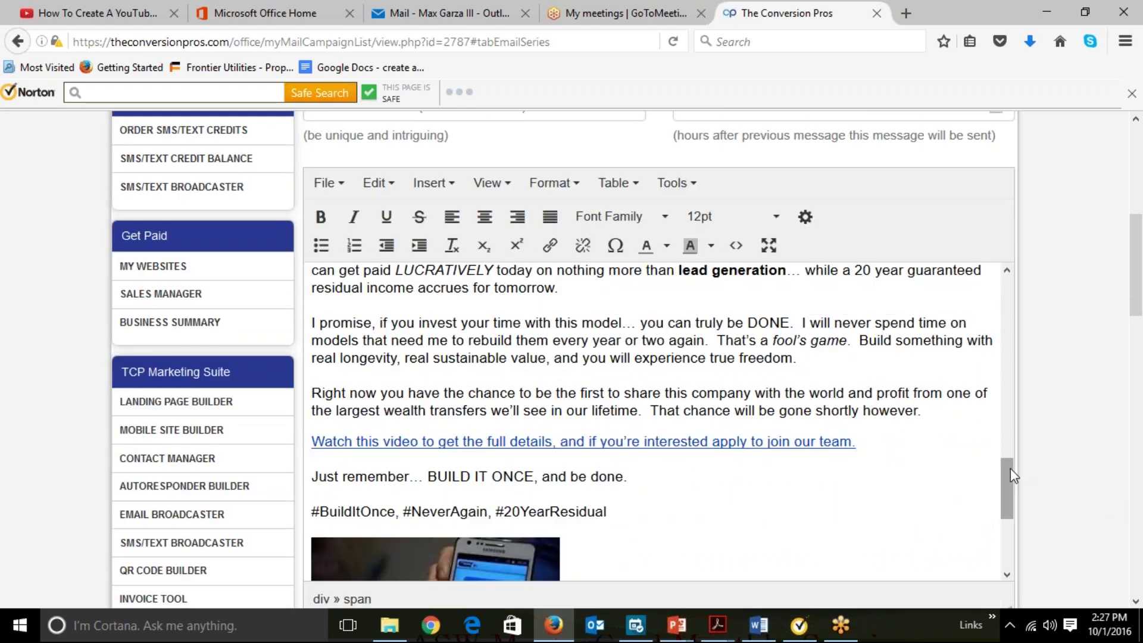
drag(1012, 476, 1015, 510)
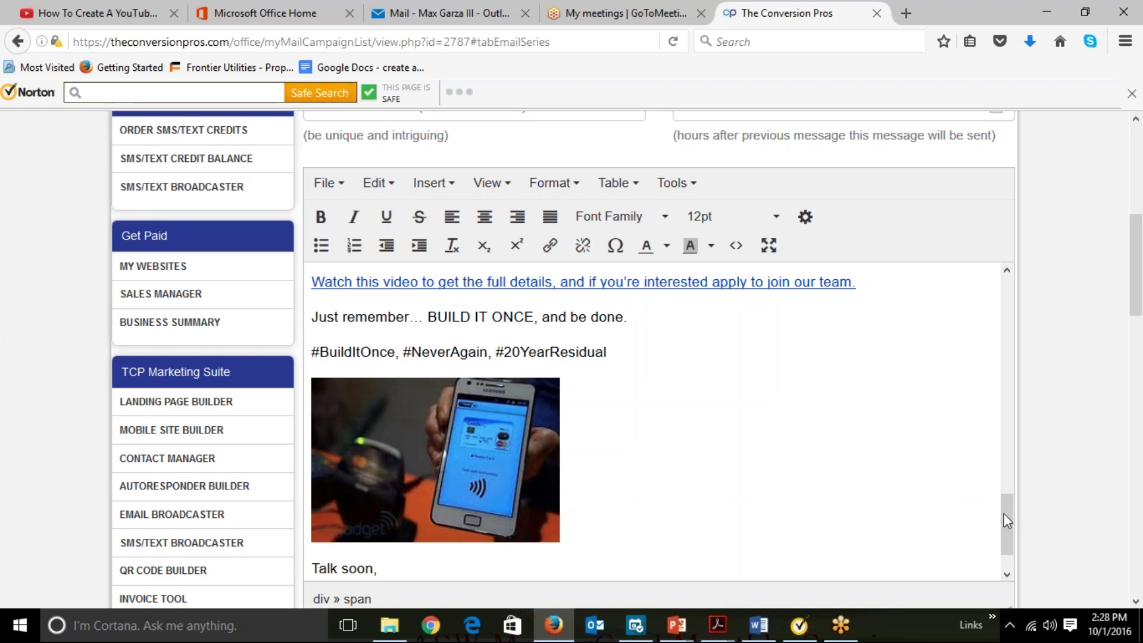
drag(1006, 520, 1006, 527)
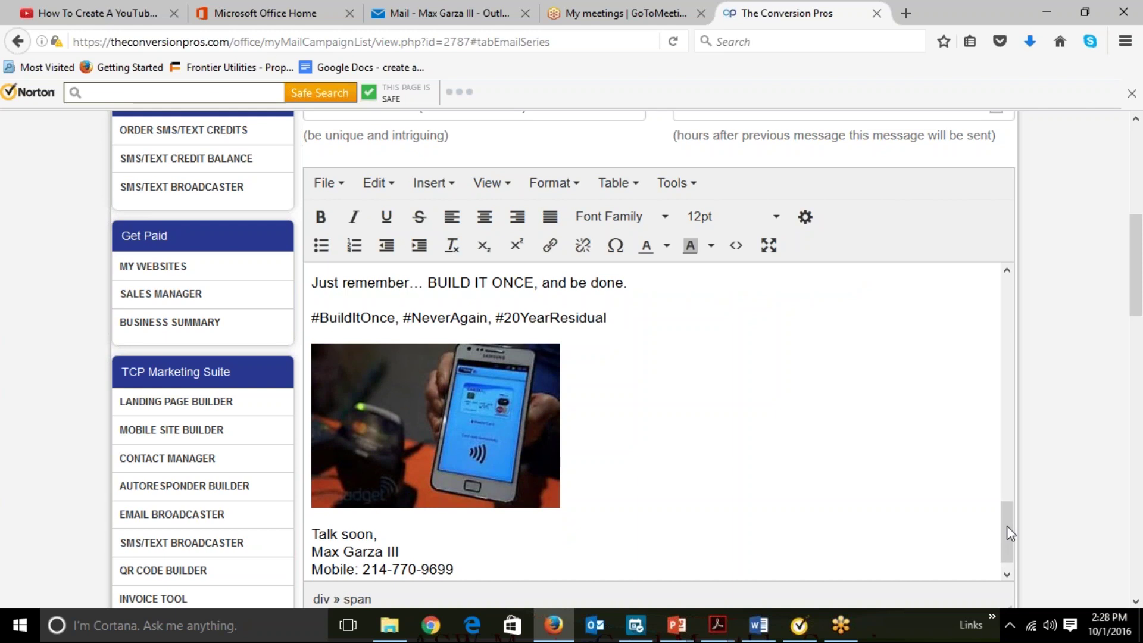
drag(1010, 532, 1010, 541)
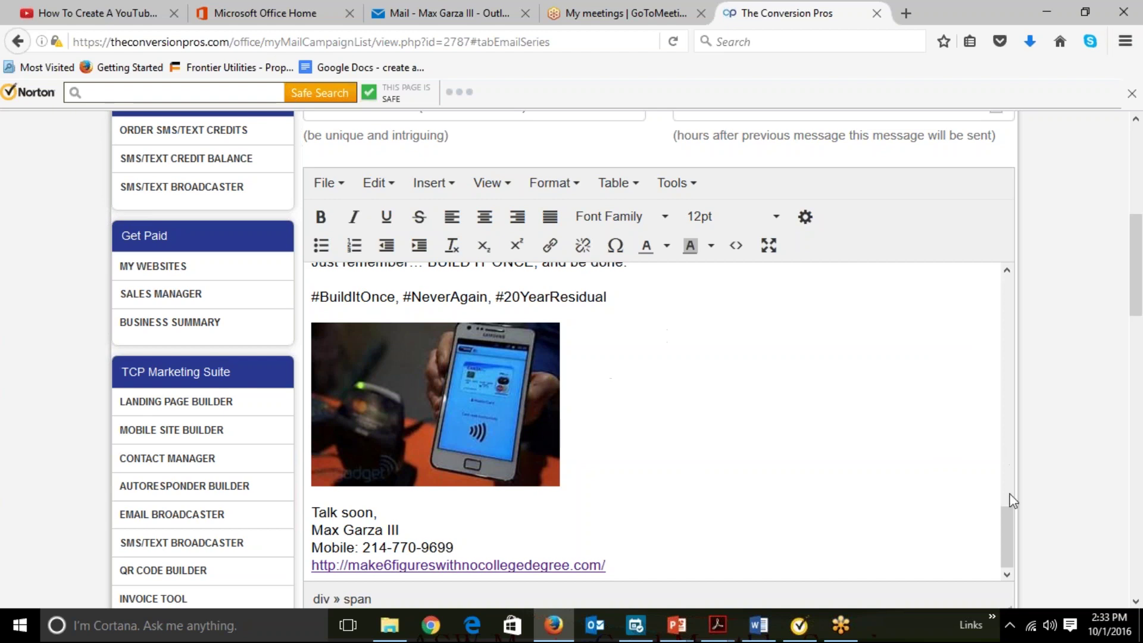
Select the MasterCard credit-card image in the email body and bring up the Insert menu.
scroll(1019, 343, up, 10)
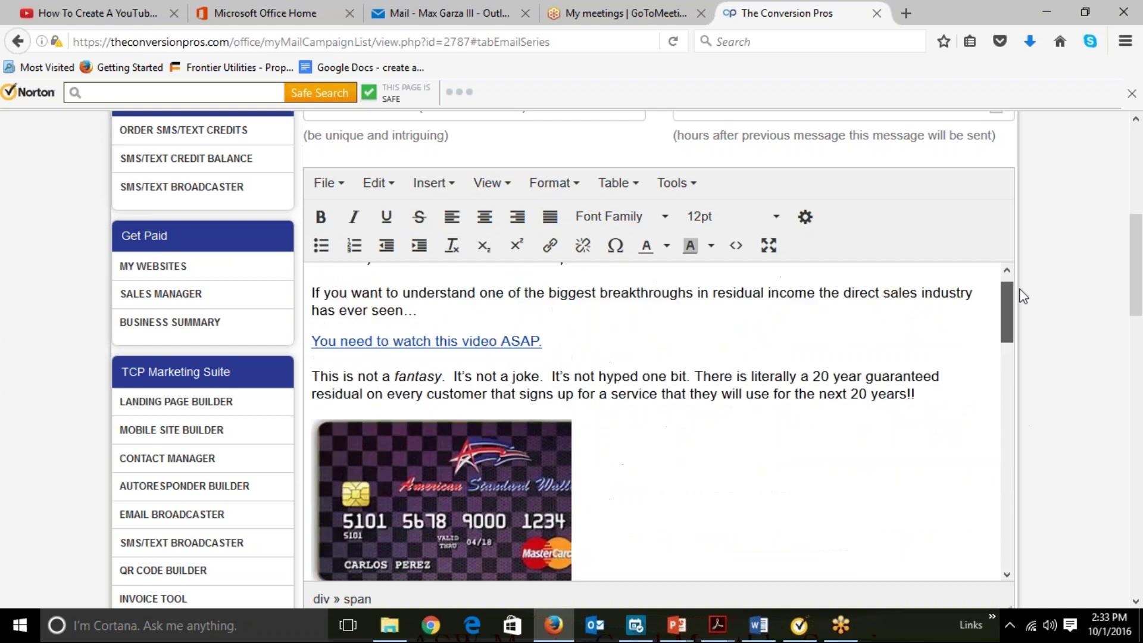
scroll(1019, 277, down, 5)
scroll(1020, 333, down, 3)
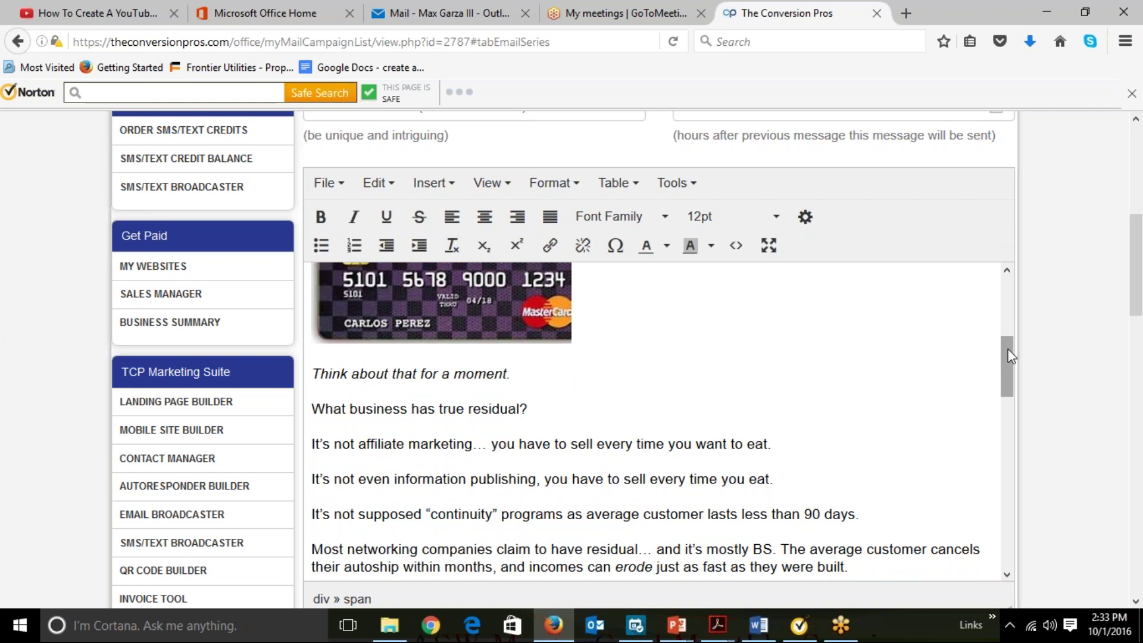
drag(1010, 356, 1010, 320)
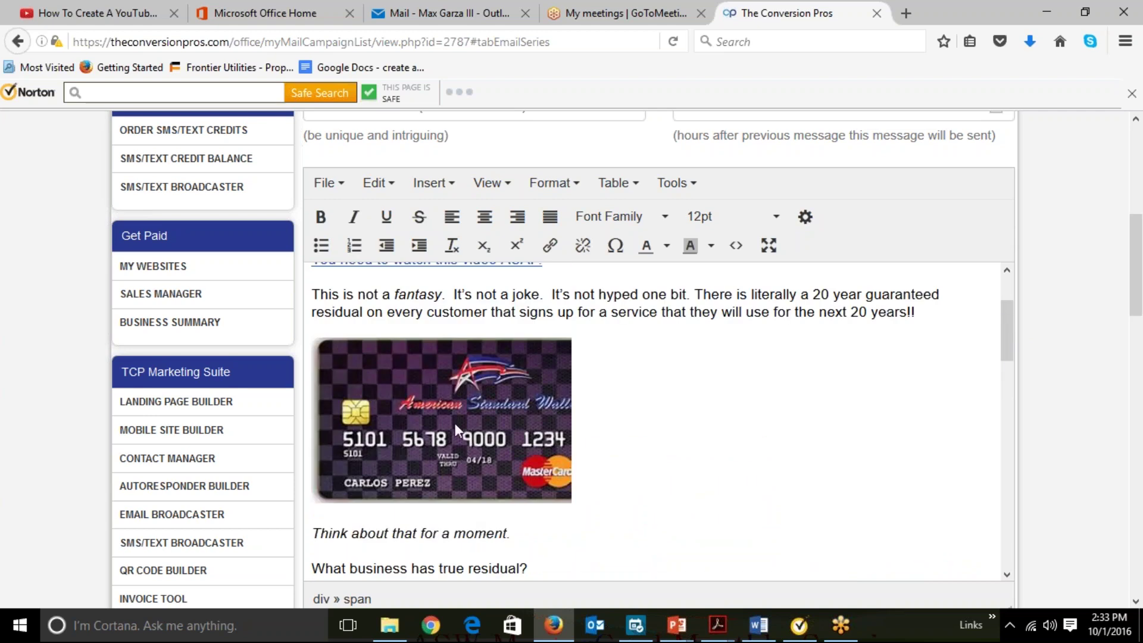
click(464, 401)
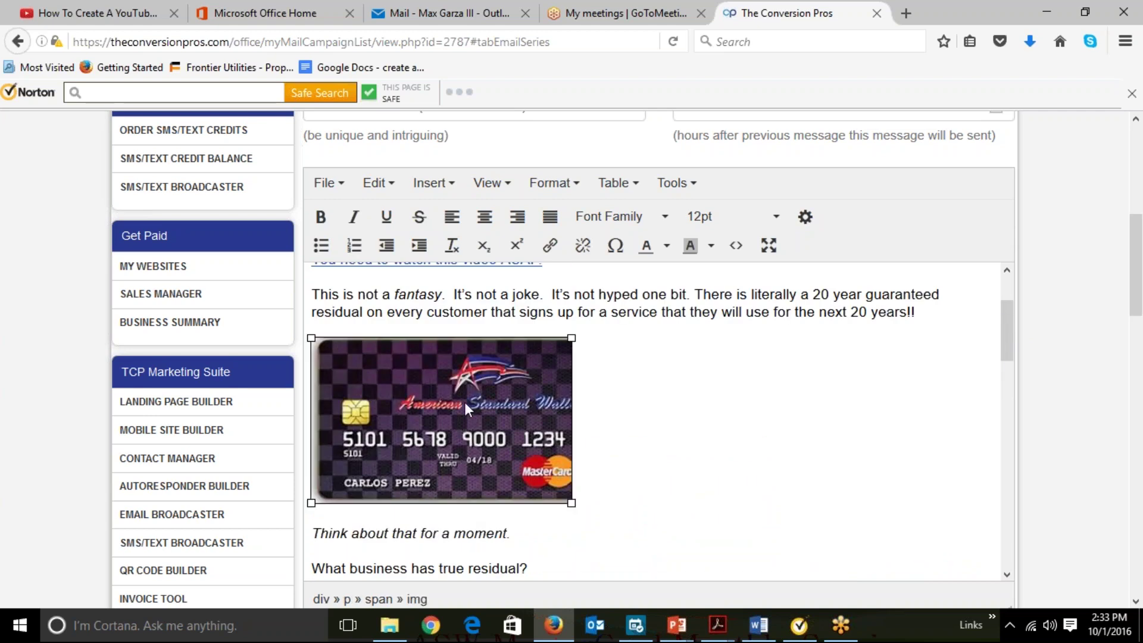
click(449, 195)
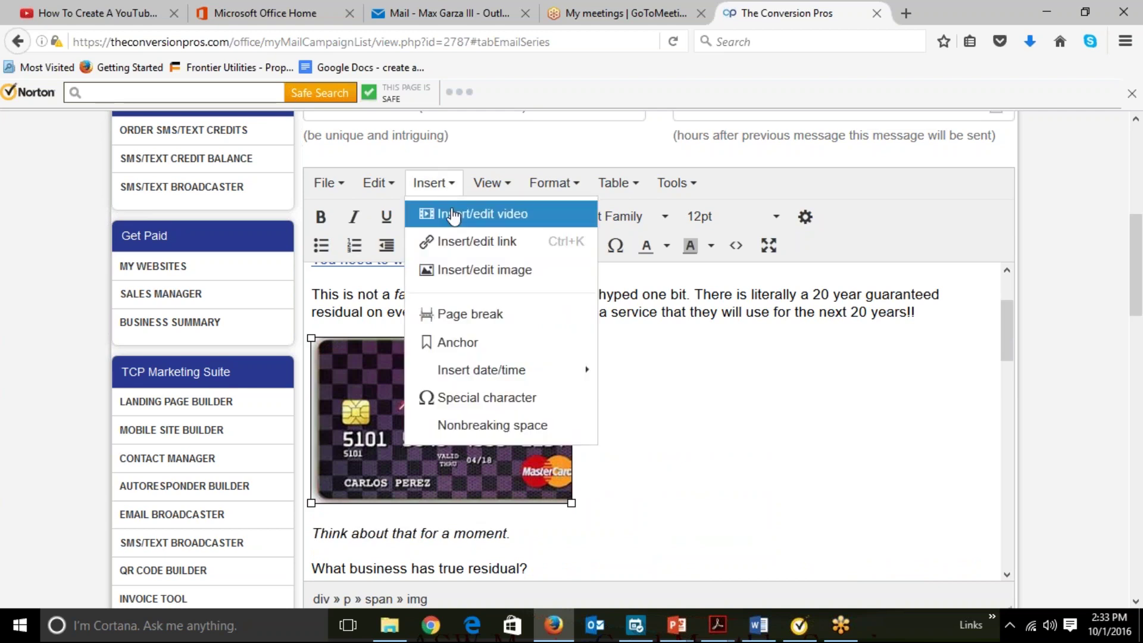
View the card image's source, description and 285 x 181 dimensions, then start a new browser tab.
click(466, 272)
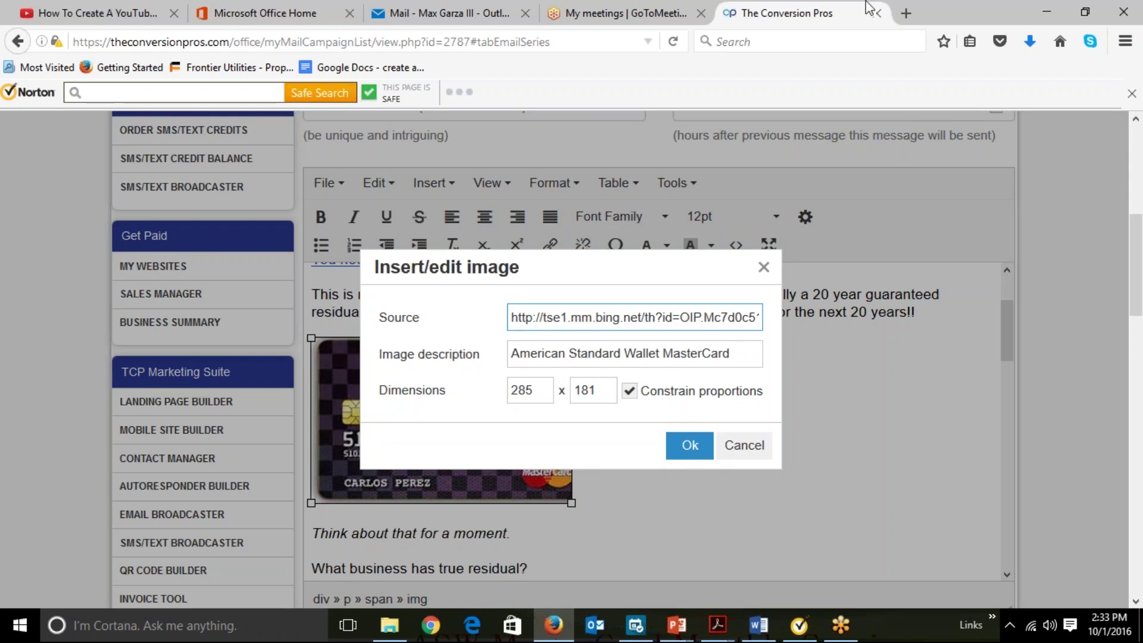
click(906, 13)
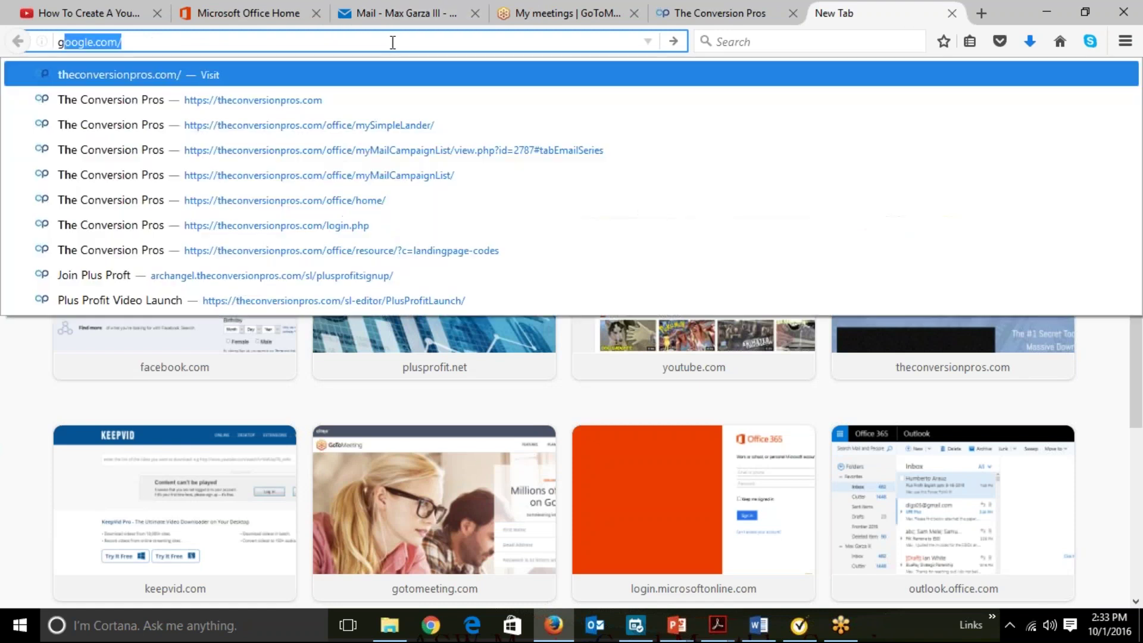
Go to google.com and search for 'American Standard Wallet Mastercard'.
text(goo)
key(Return)
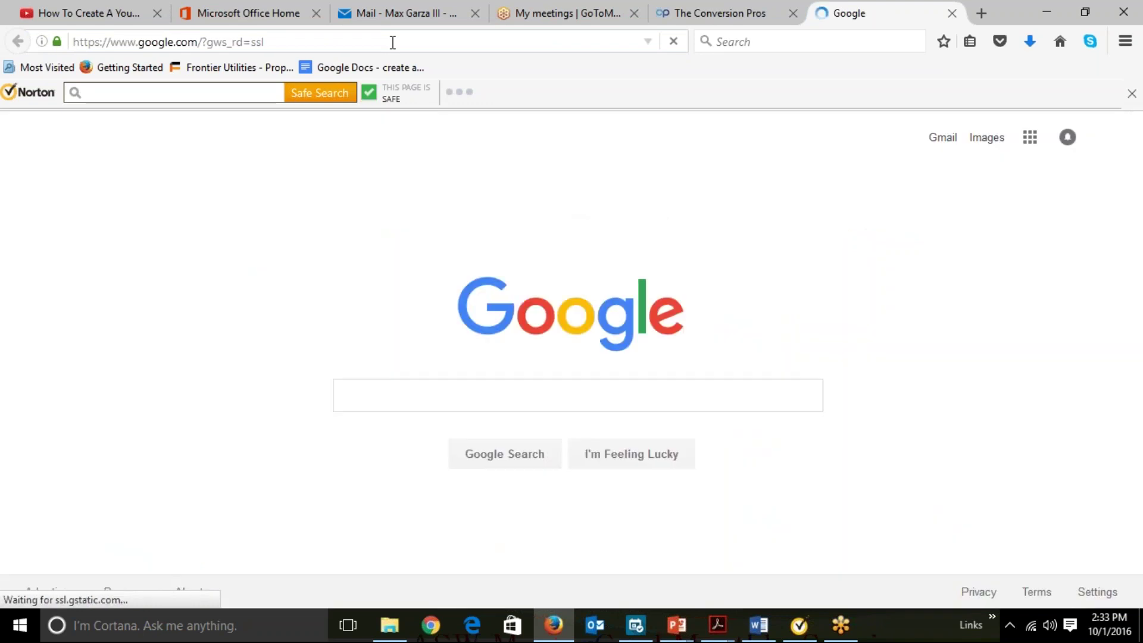
text(Am)
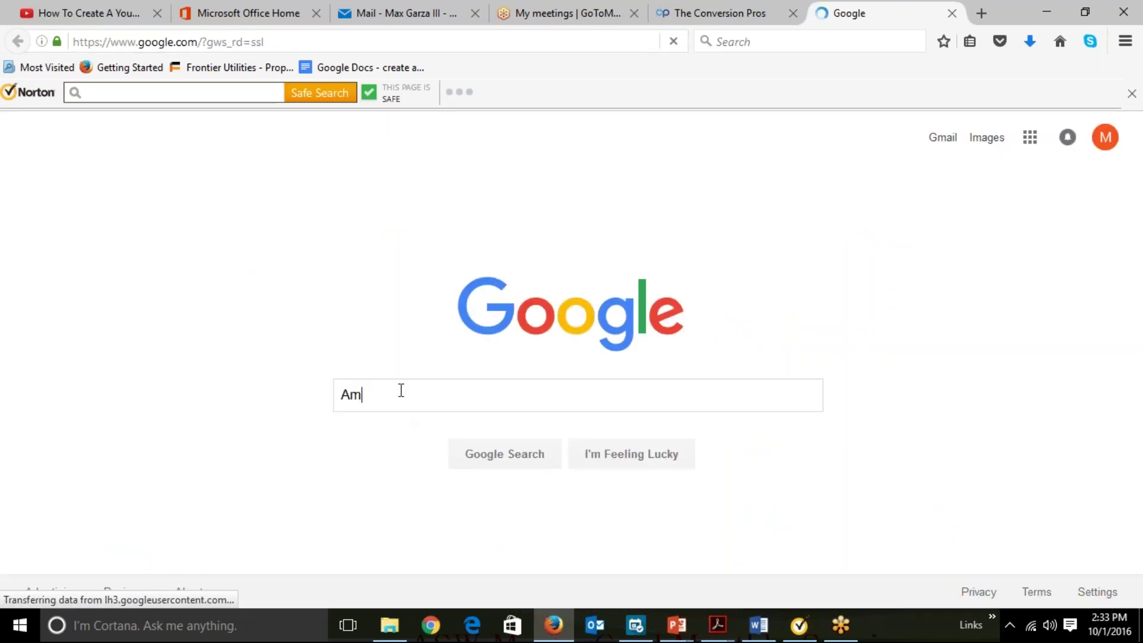
text(erican   dard)
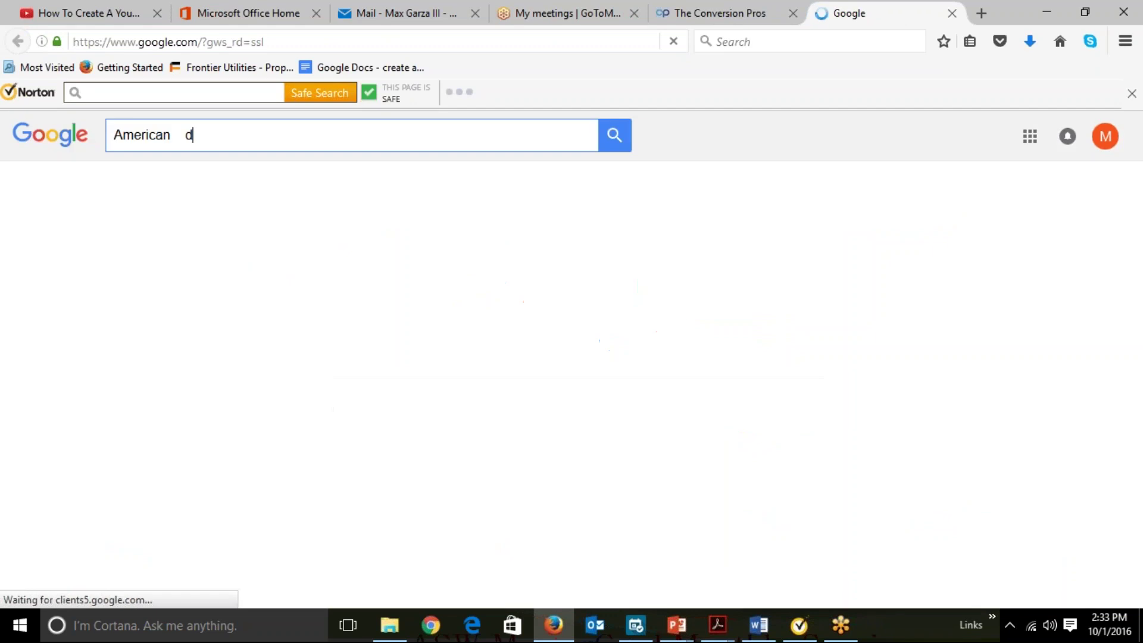
key(BackSpace)
key(BackSpace)
key(BackSpace)
key(BackSpace)
key(BackSpace)
key(BackSpace)
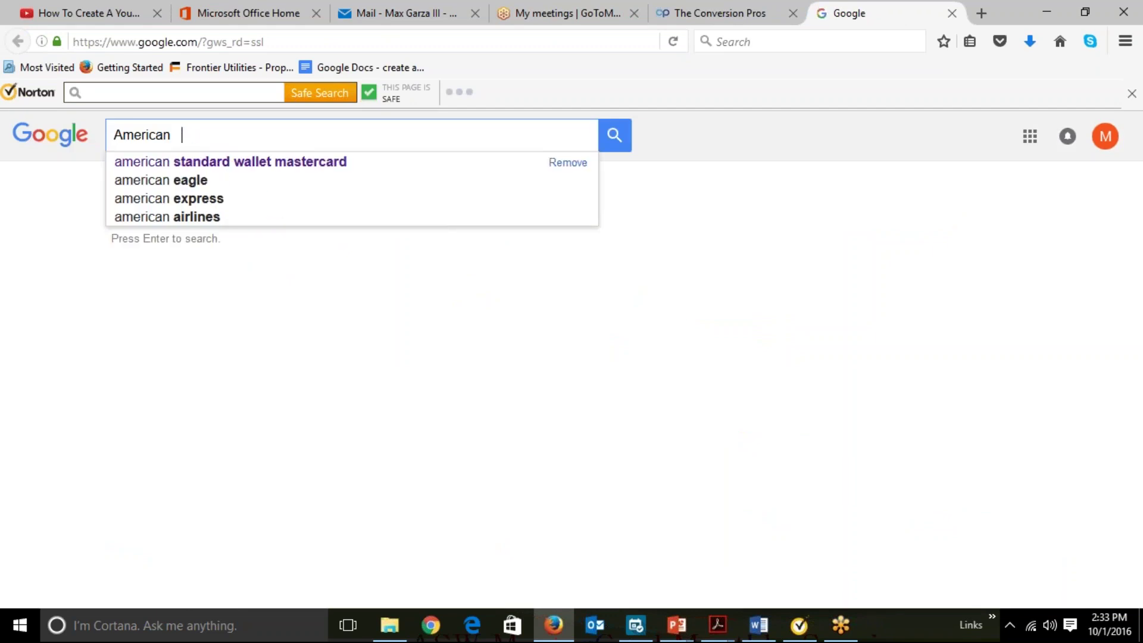
text(Sta)
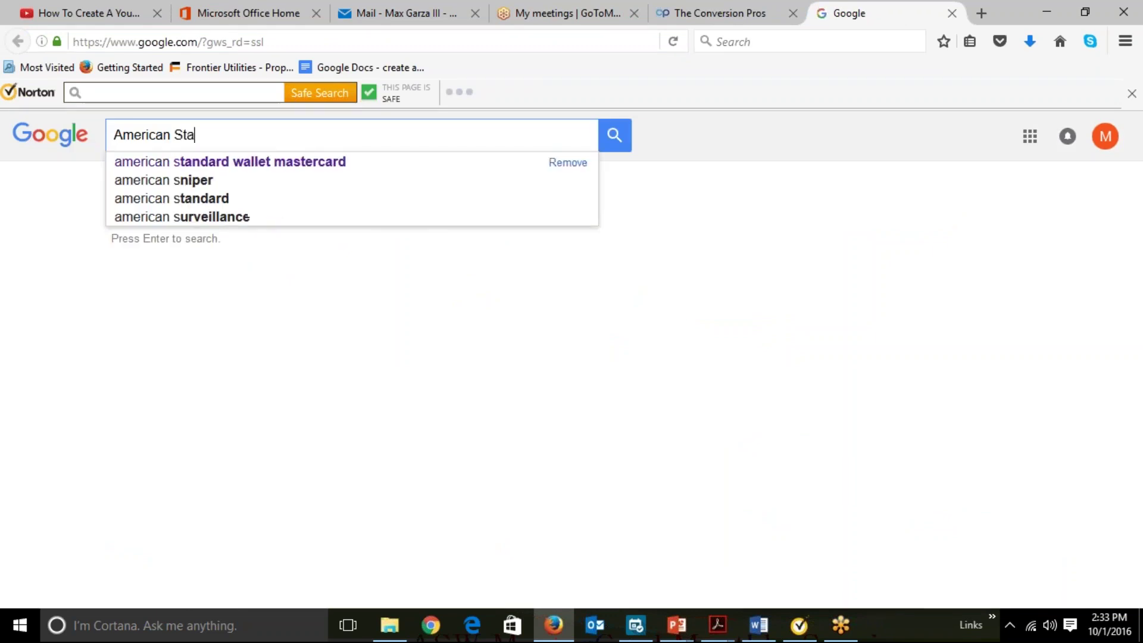
text(ndard Wallet )
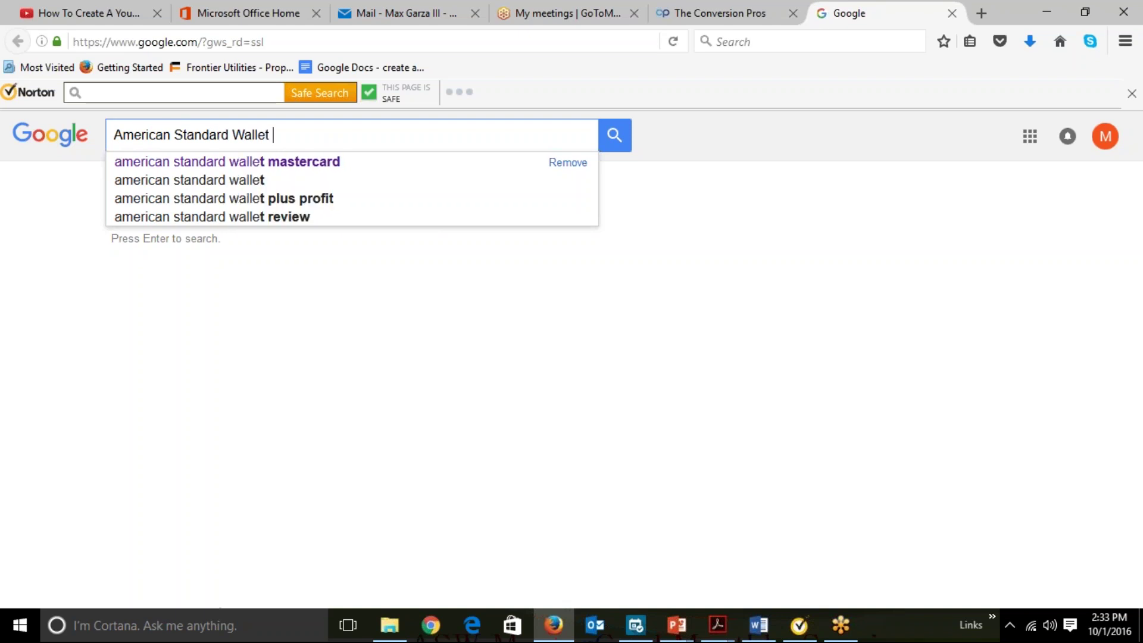
text(Mastercard)
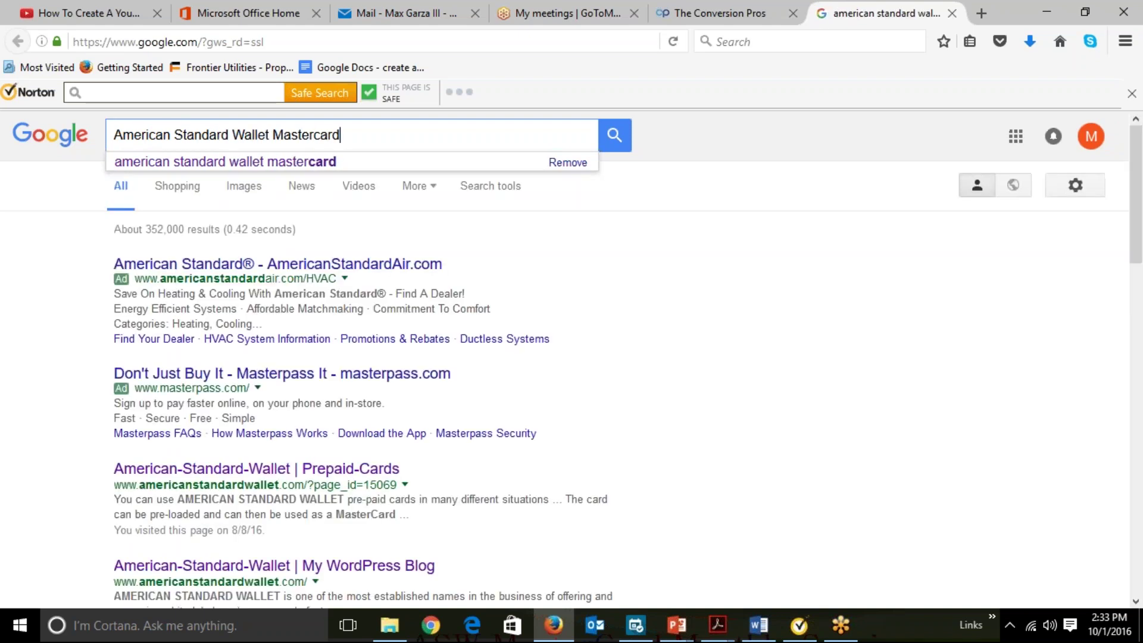
key(Return)
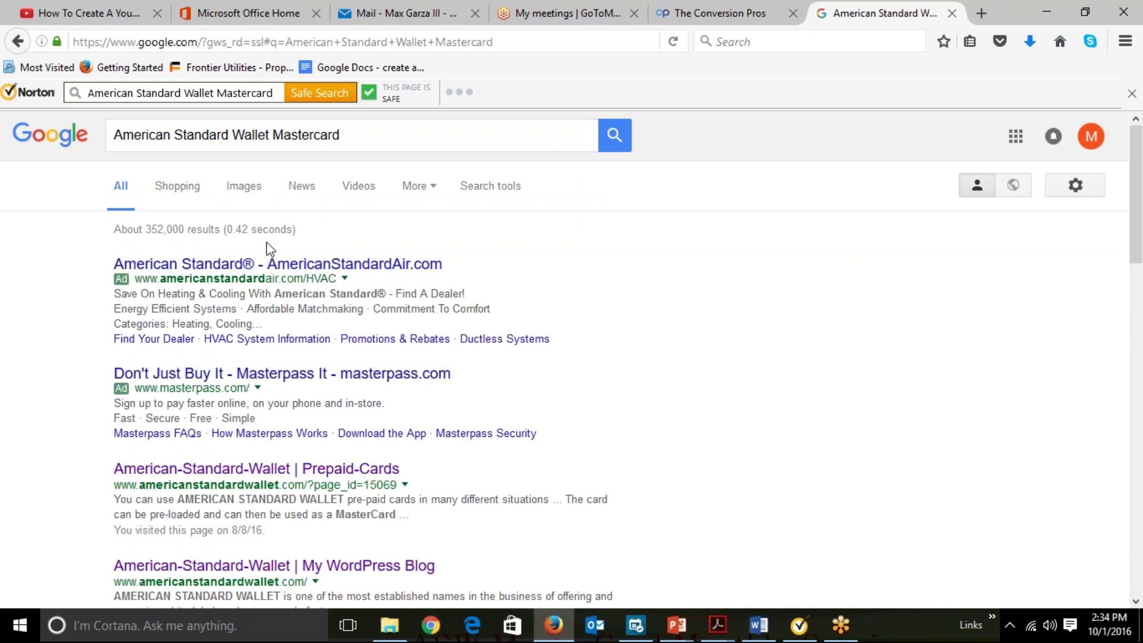
scroll(60, 385, down, 3)
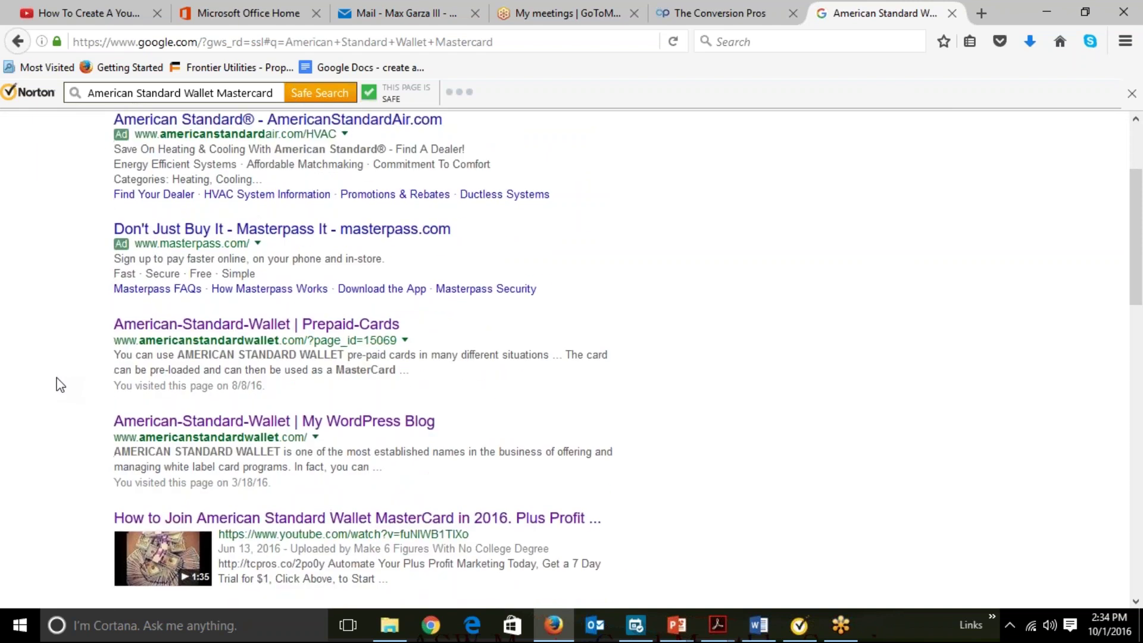
scroll(60, 384, down, 3)
scroll(60, 385, up, 3)
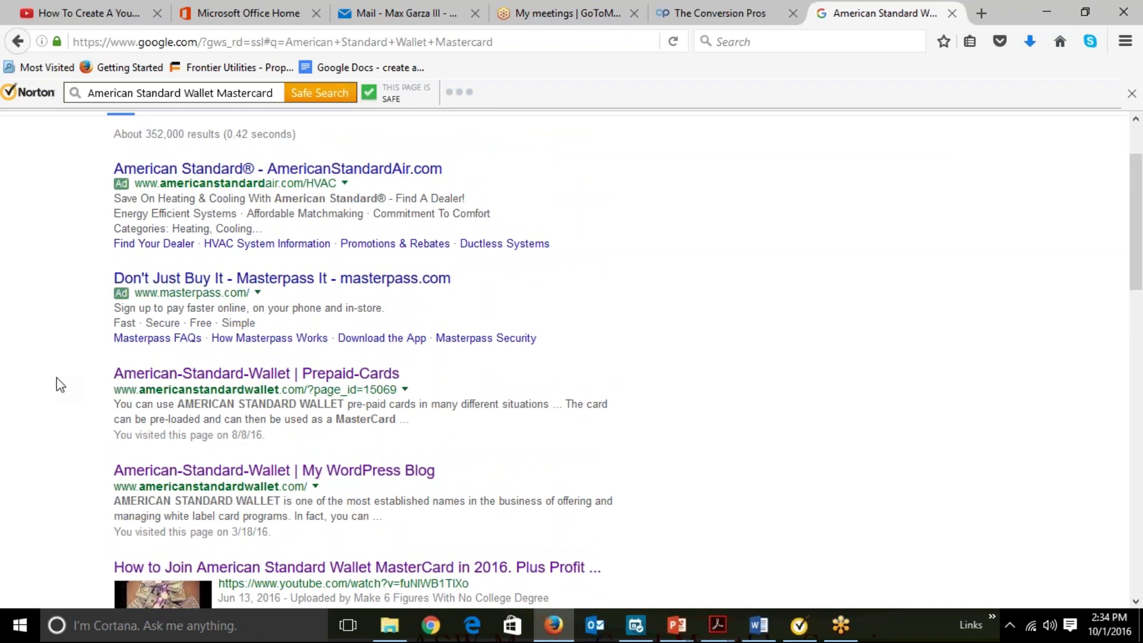
scroll(60, 385, up, 2)
scroll(60, 385, down, 2)
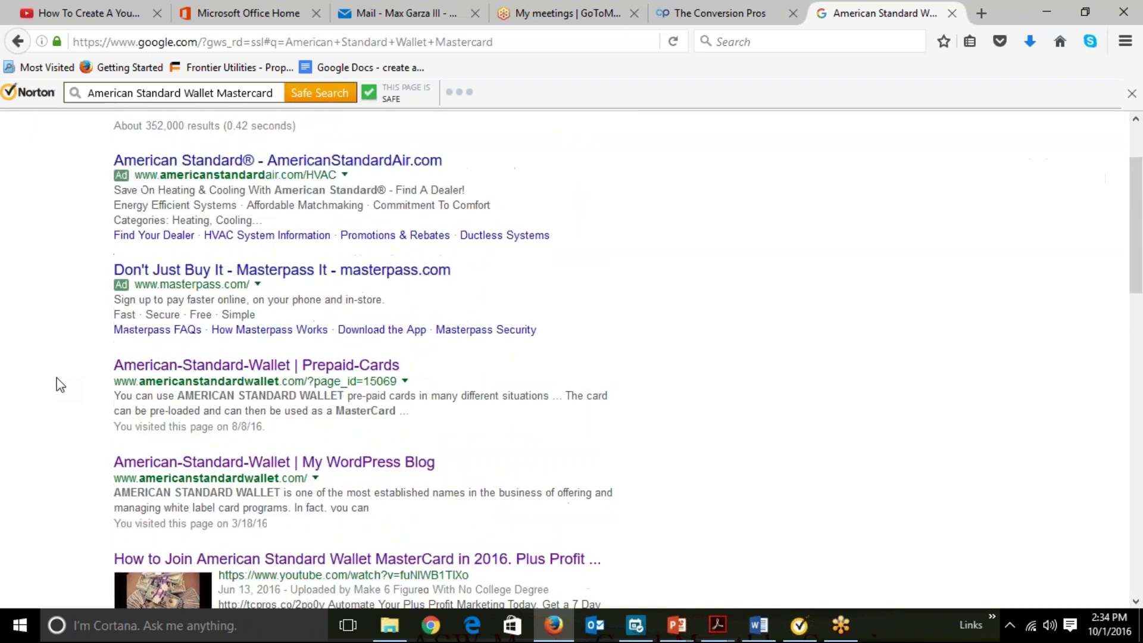
scroll(58, 384, down, 3)
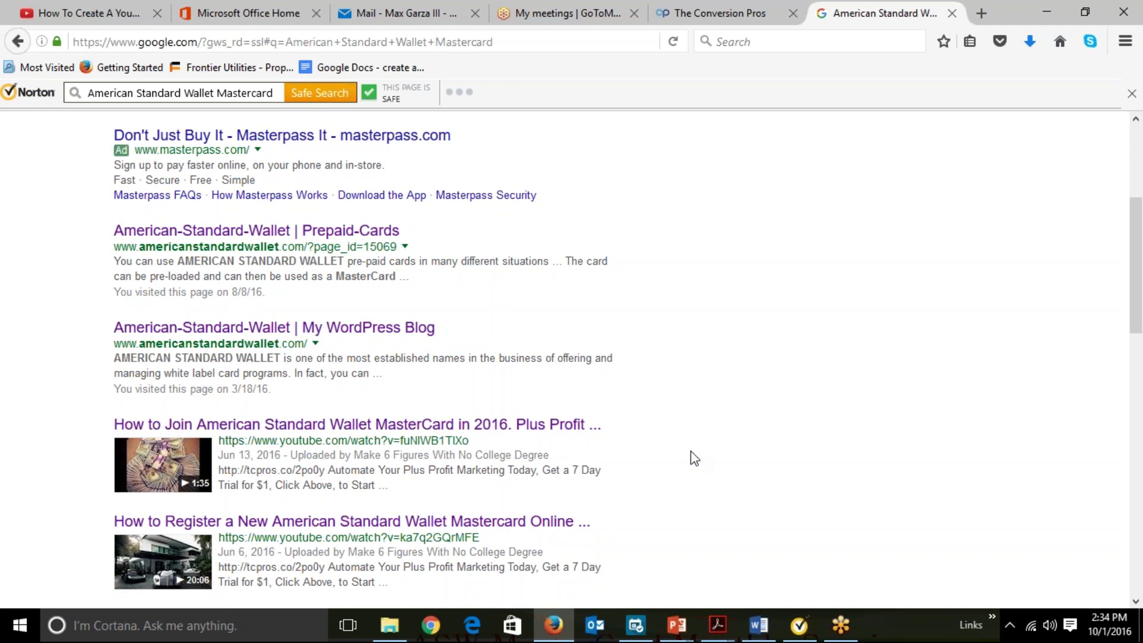
scroll(697, 461, down, 3)
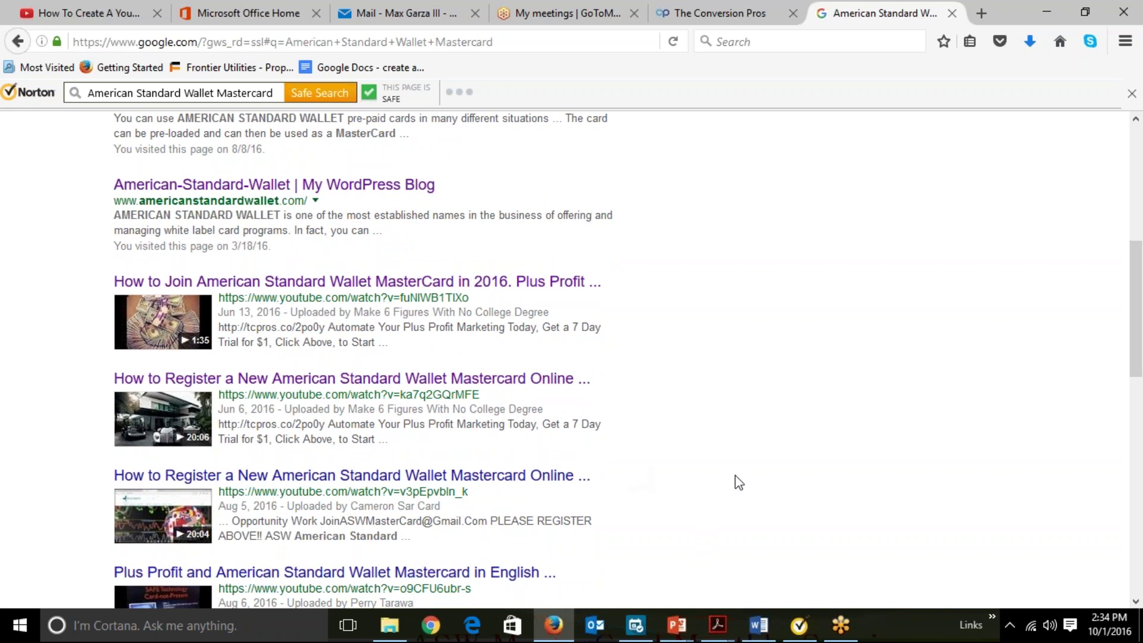
scroll(738, 482, down, 3)
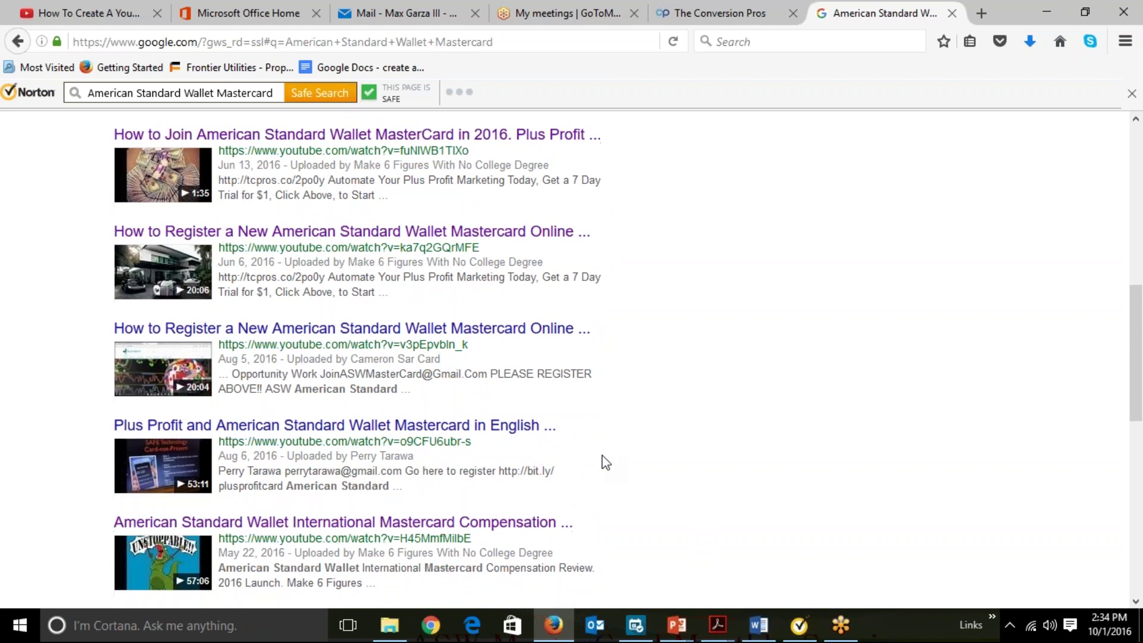
scroll(602, 455, down, 3)
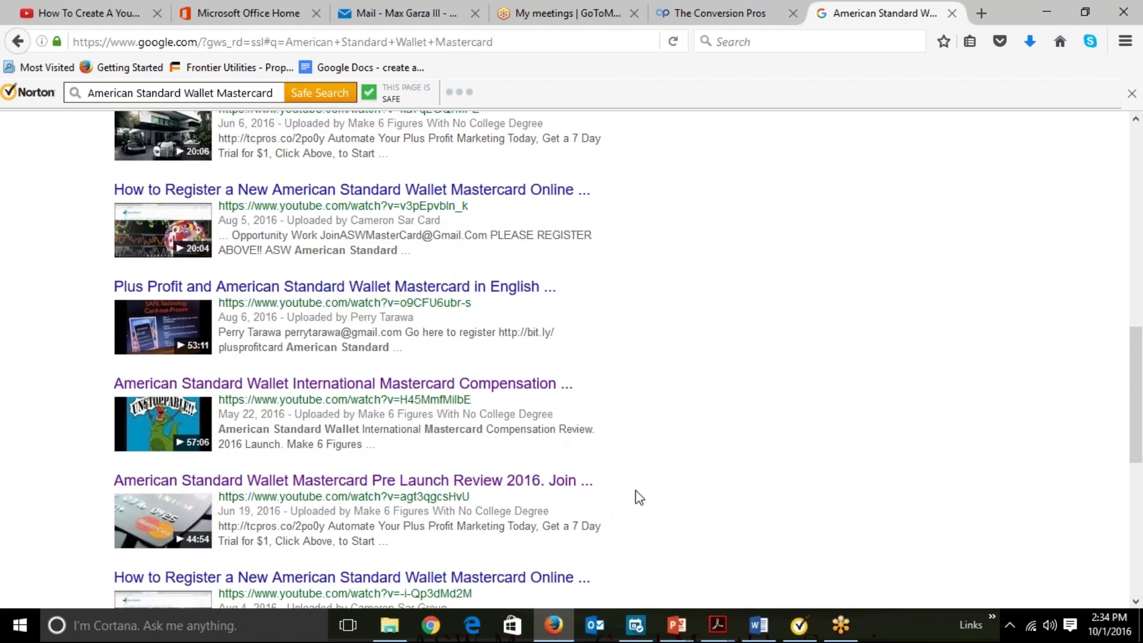
scroll(740, 466, down, 3)
scroll(740, 460, down, 1)
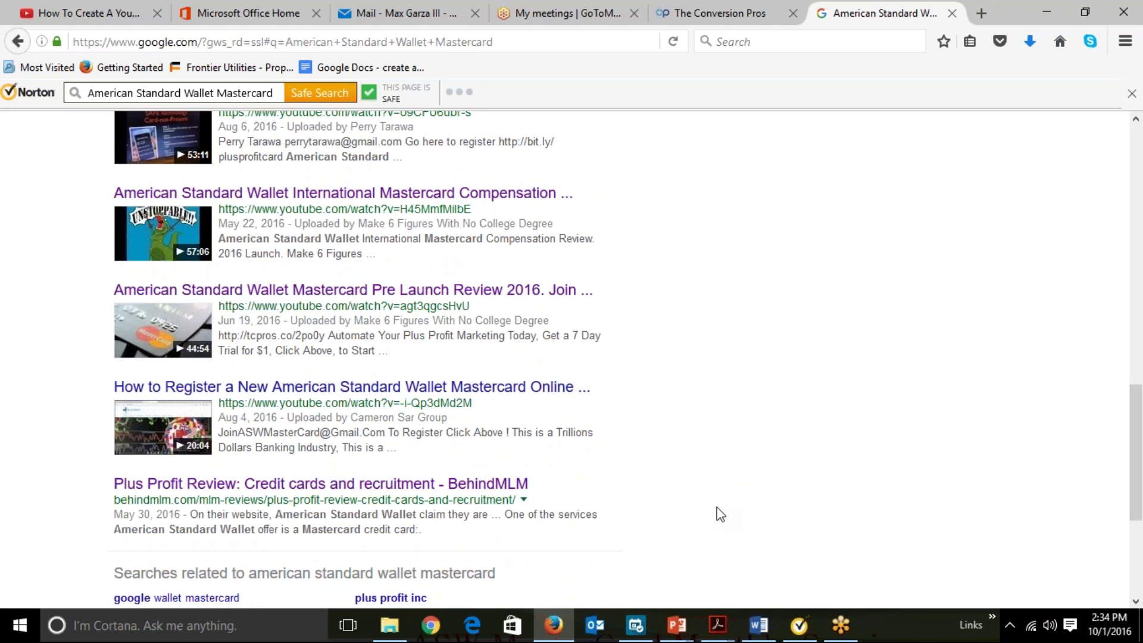
scroll(721, 514, up, 10)
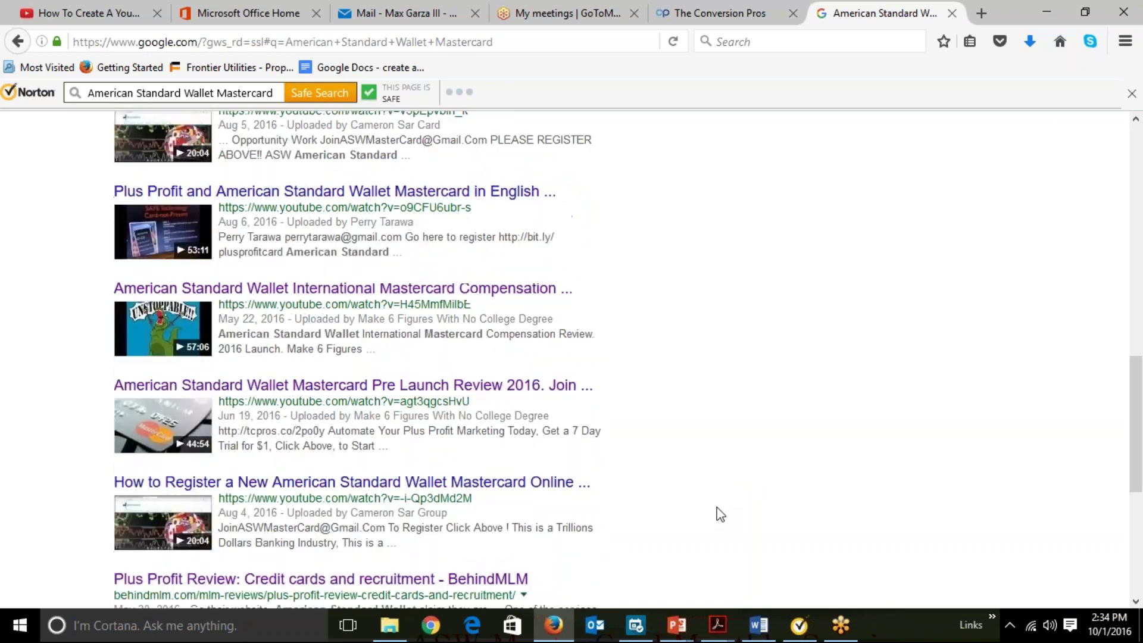
scroll(720, 514, up, 8)
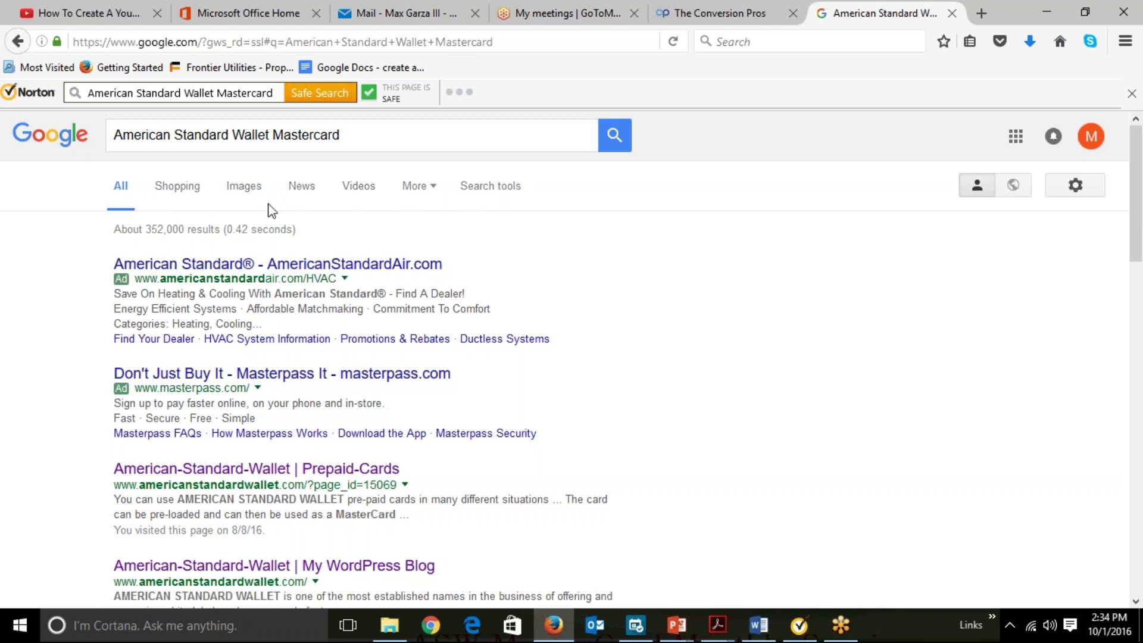
Show image results for 'american standard wallet mastercard' and preview the tiger card image.
click(248, 193)
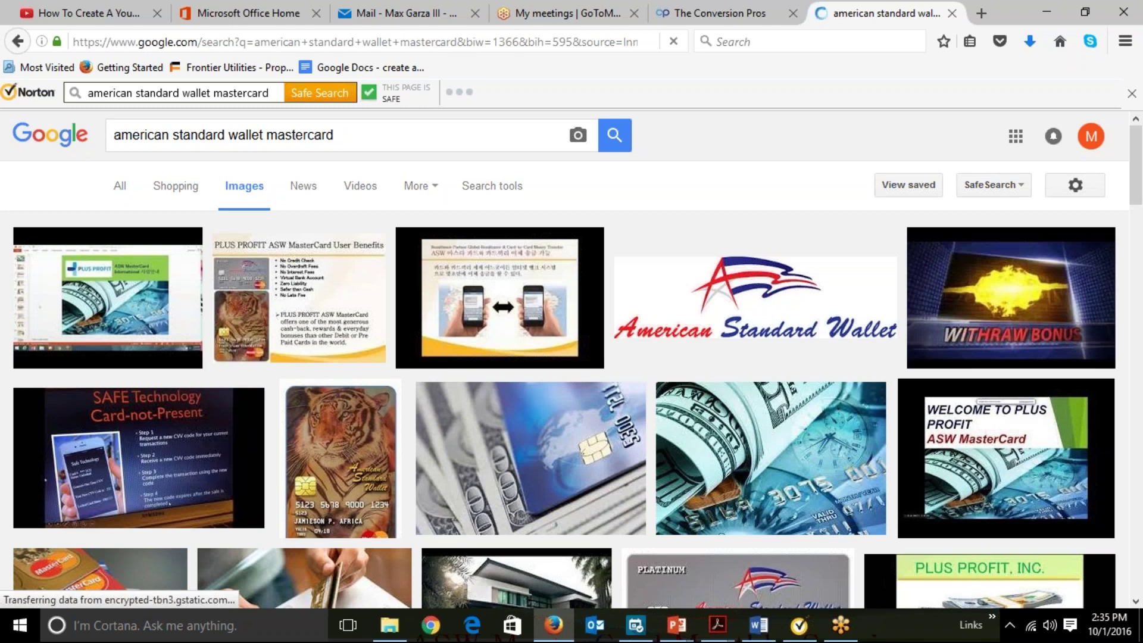
click(337, 448)
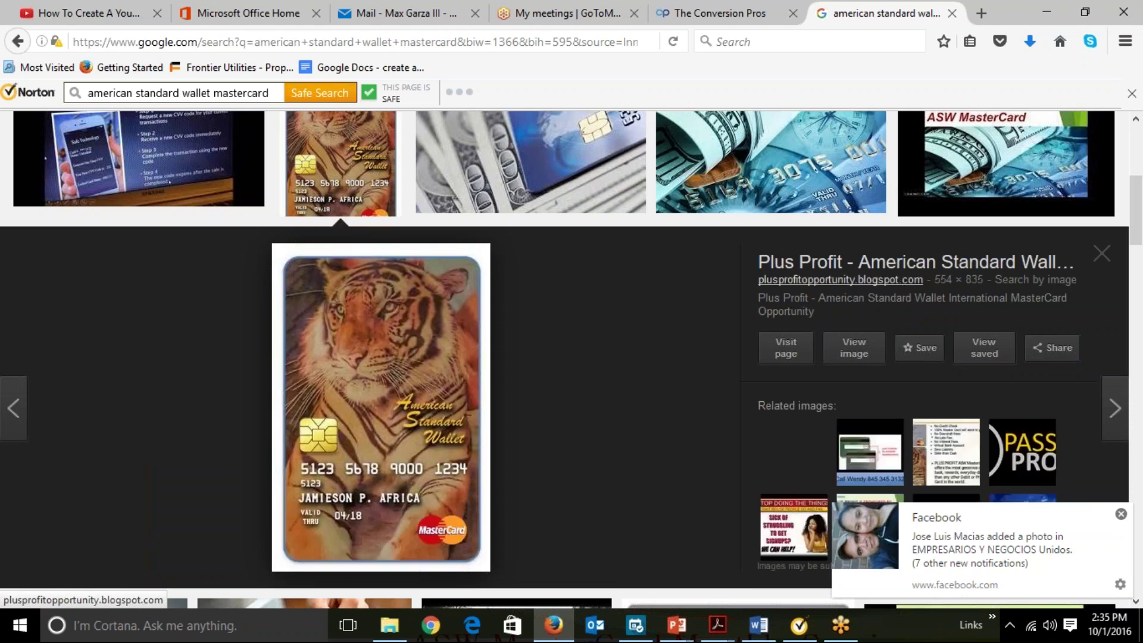
Copy the tiger card image's web address and return to The Conversion Pros editor.
right_click(388, 400)
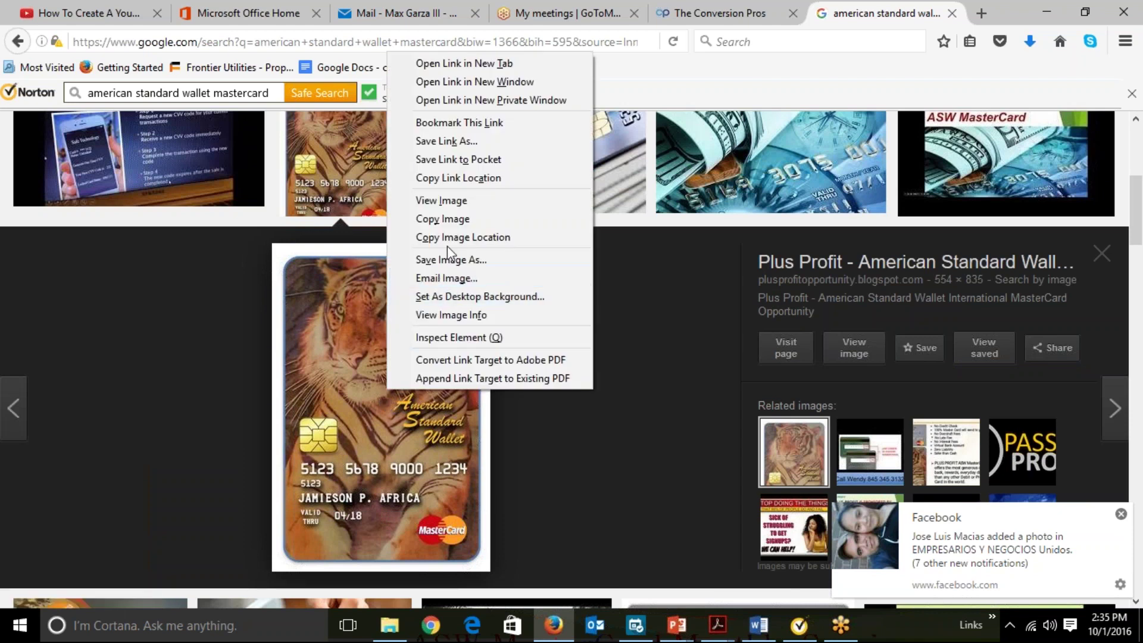
click(493, 237)
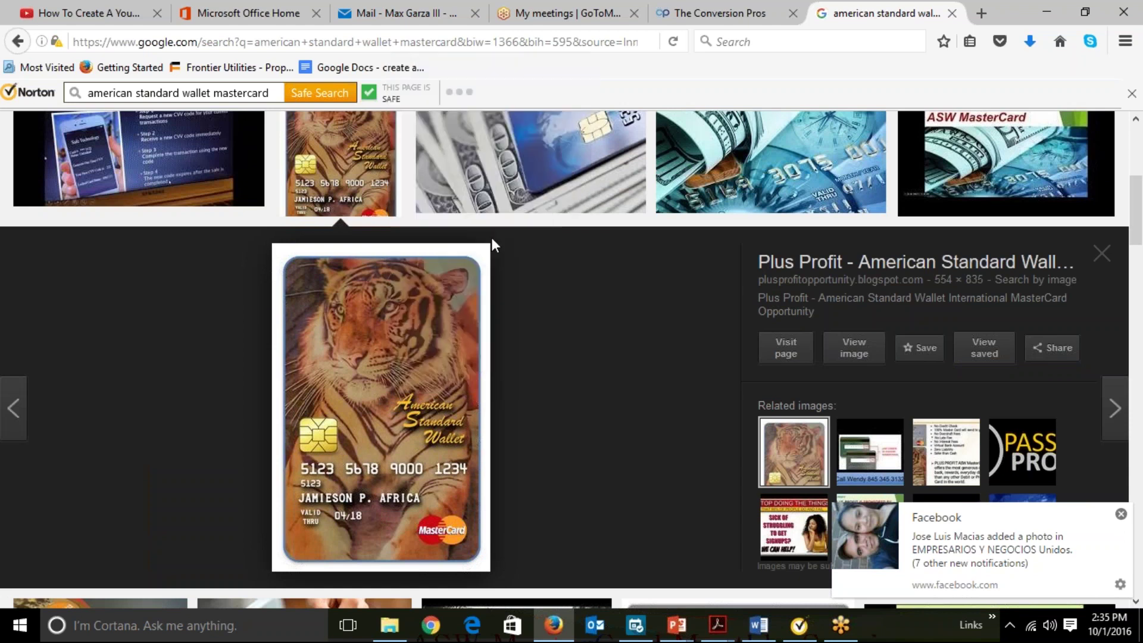
right_click(398, 408)
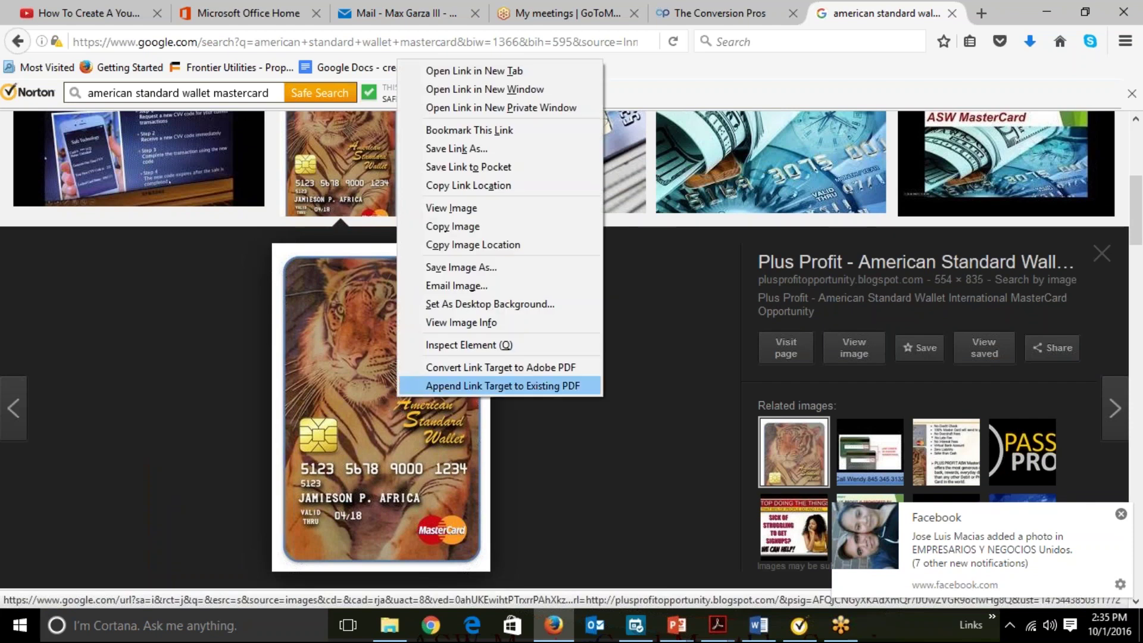
click(443, 245)
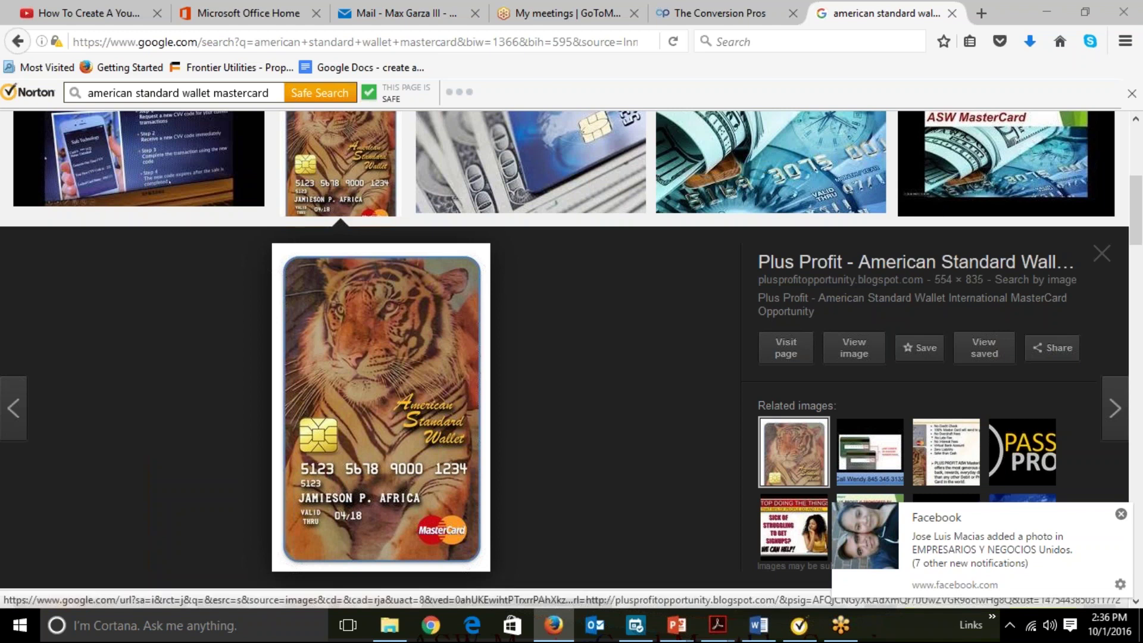
click(725, 7)
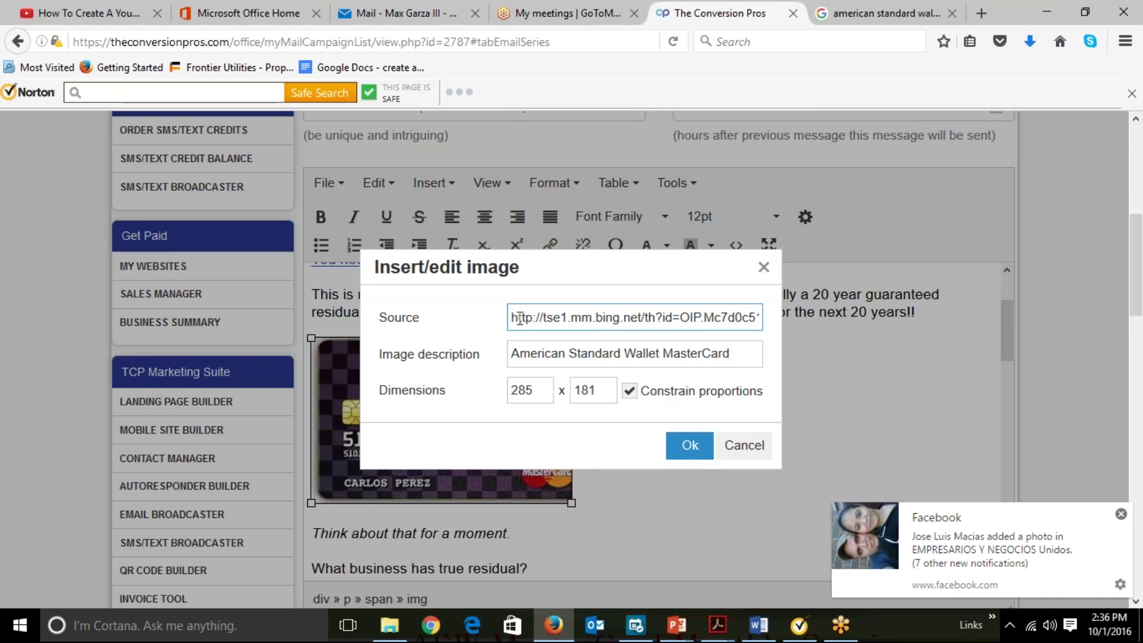
Replace the card image source with the copied tiger link and append 'Tiger' to its description.
click(764, 269)
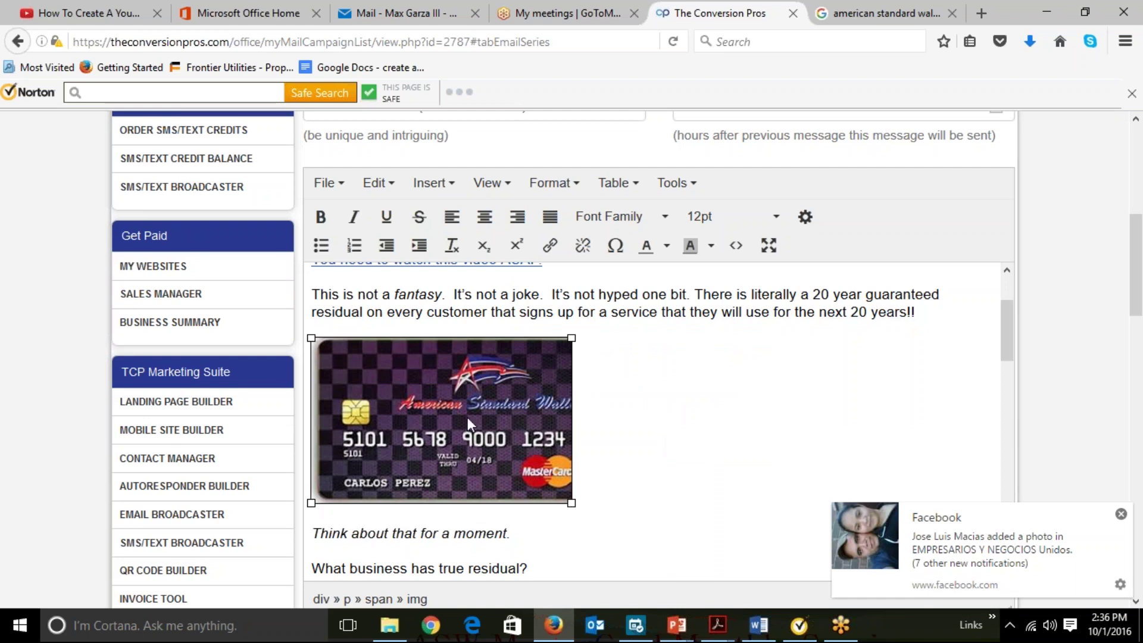
click(440, 186)
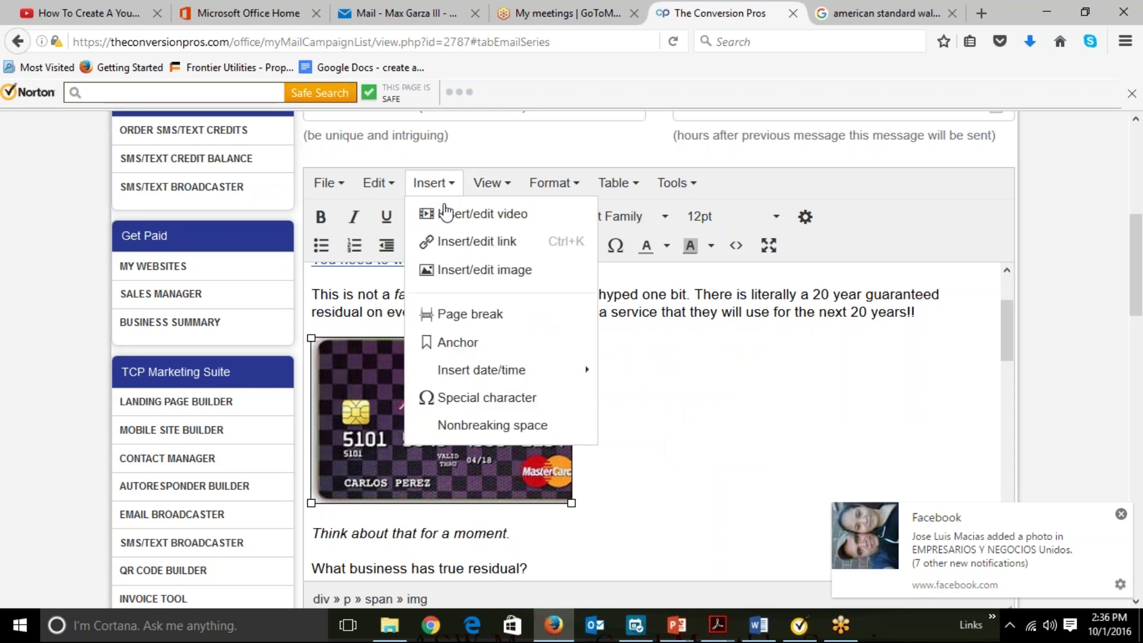
click(469, 272)
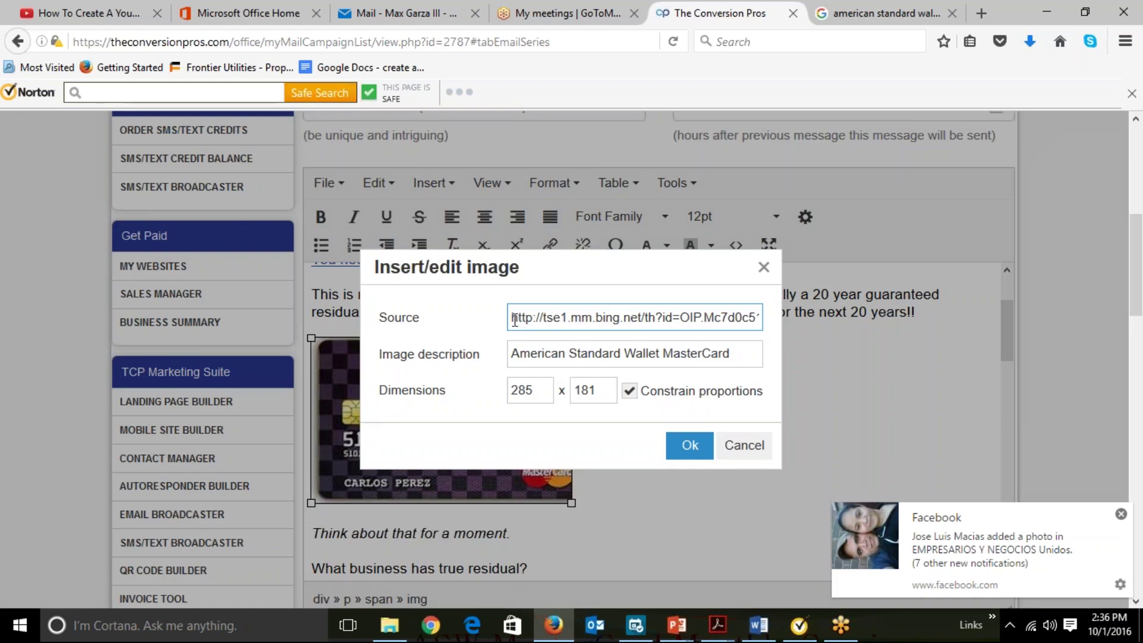
right_click(639, 317)
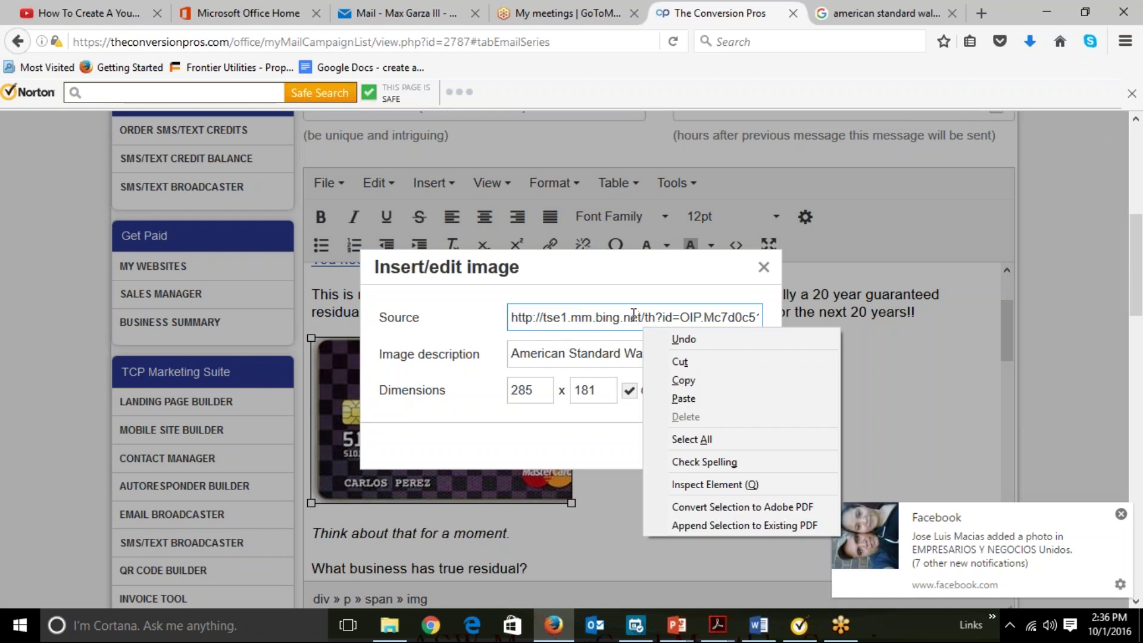
key(Escape)
key(ctrl+a)
right_click(634, 315)
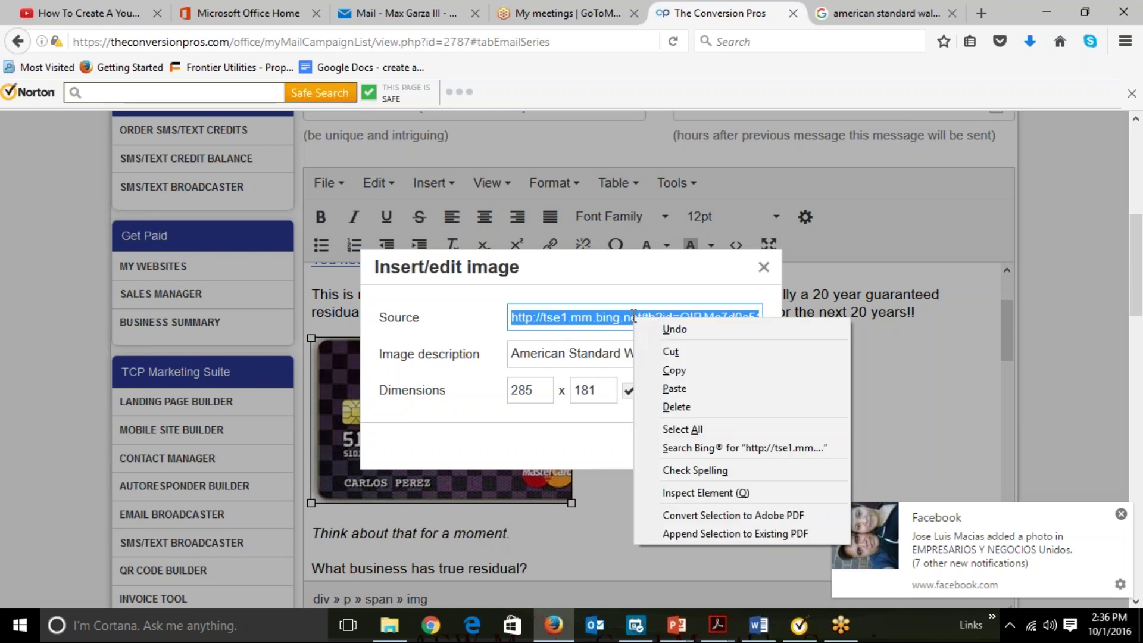
click(673, 388)
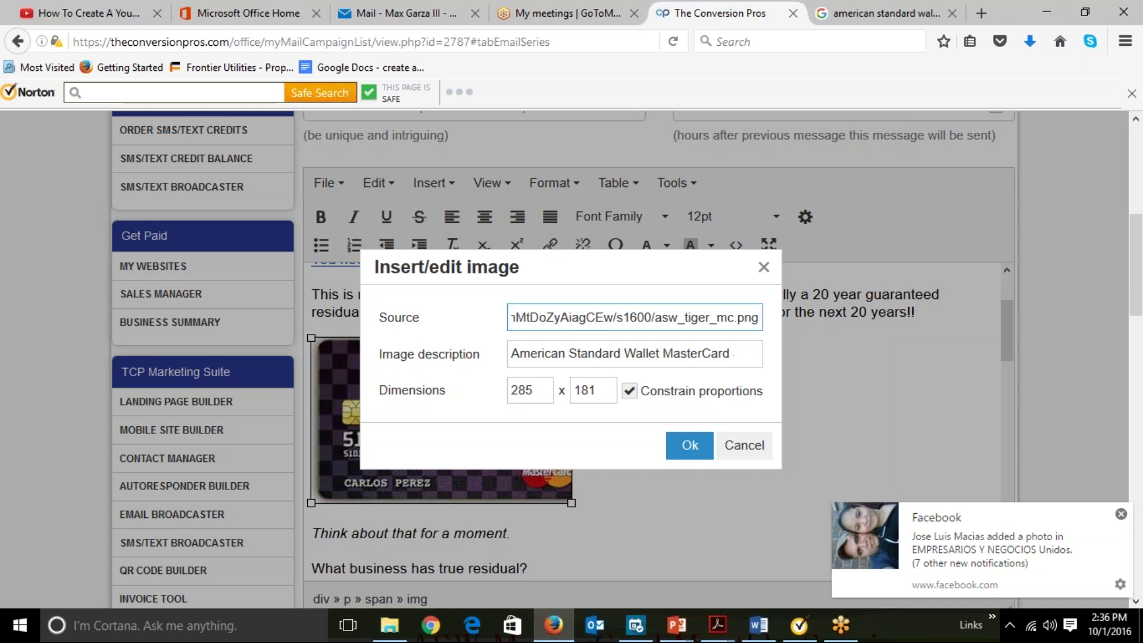
click(741, 354)
text(T)
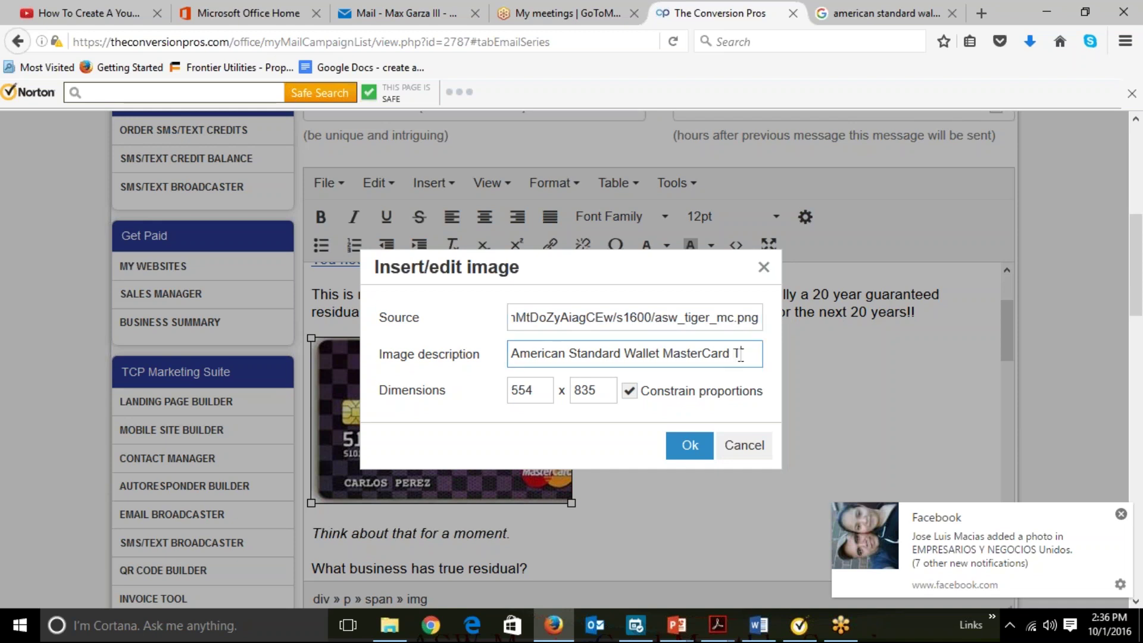
text(iger)
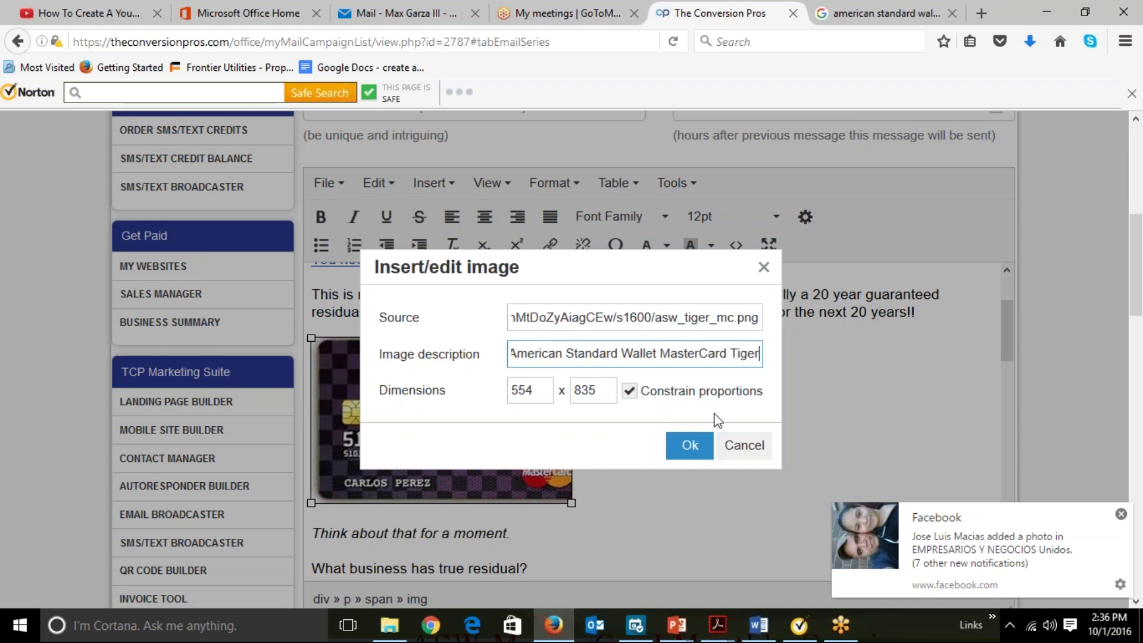
click(688, 445)
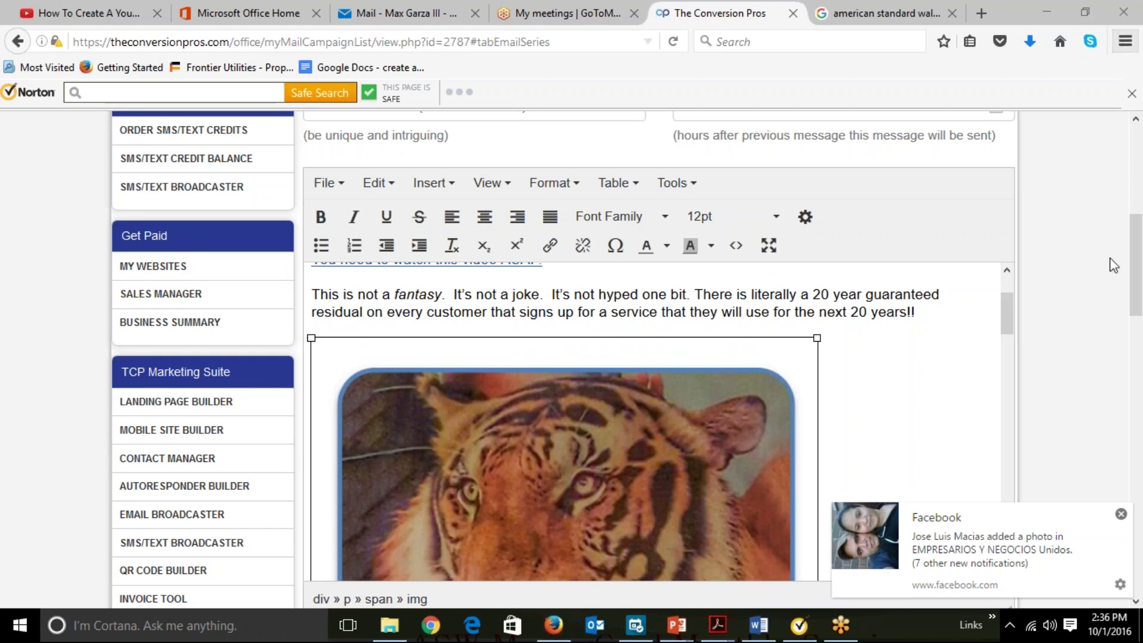
Drag-resize the tiger MasterCard image smaller than 554 x 835 in the email body.
click(1070, 302)
scroll(1070, 303, down, 4)
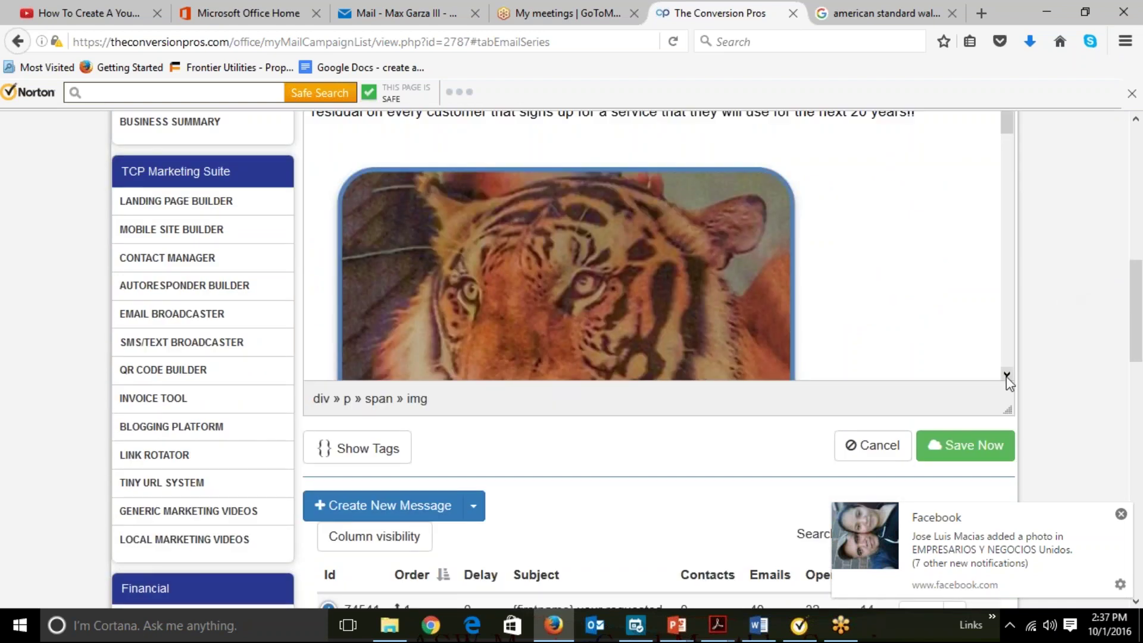
scroll(1006, 376, down, 5)
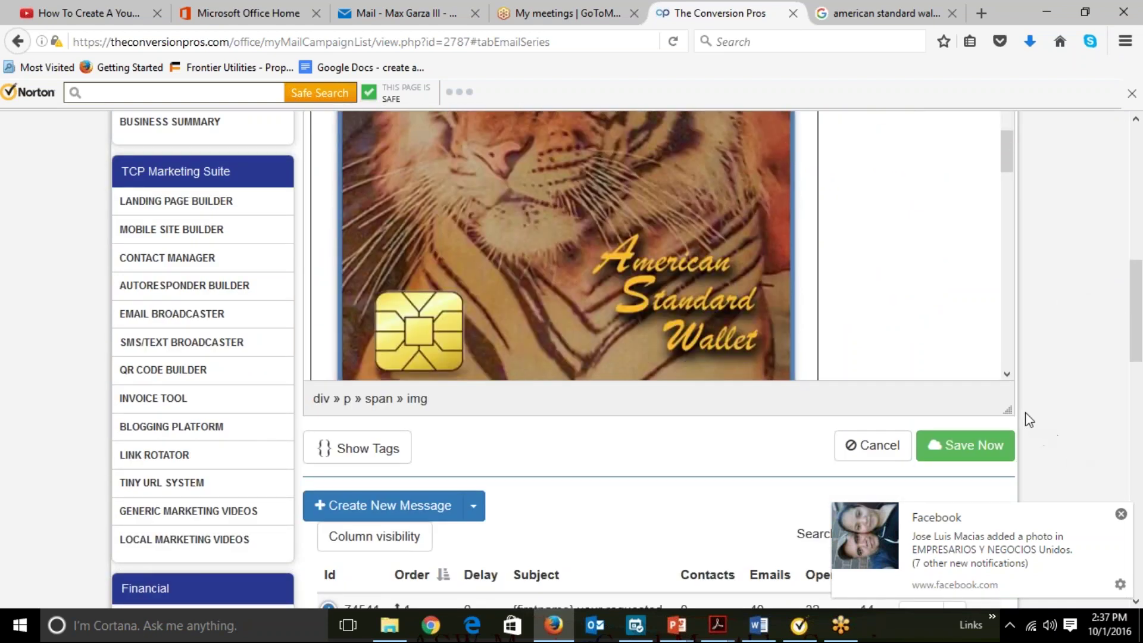
scroll(1010, 375, down, 10)
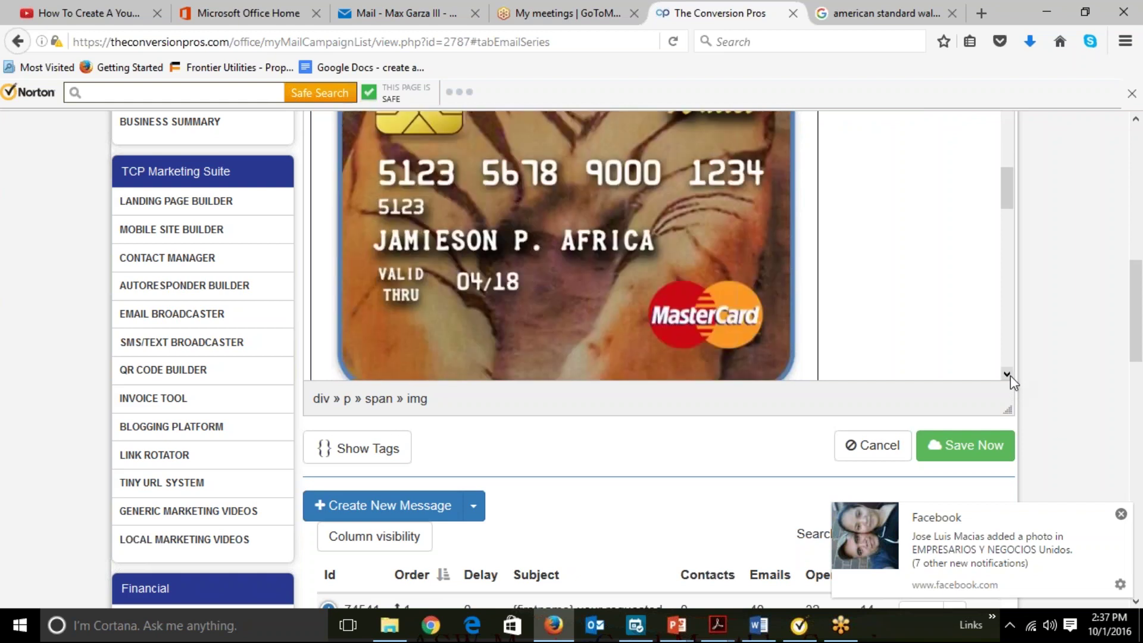
drag(816, 247, 771, 179)
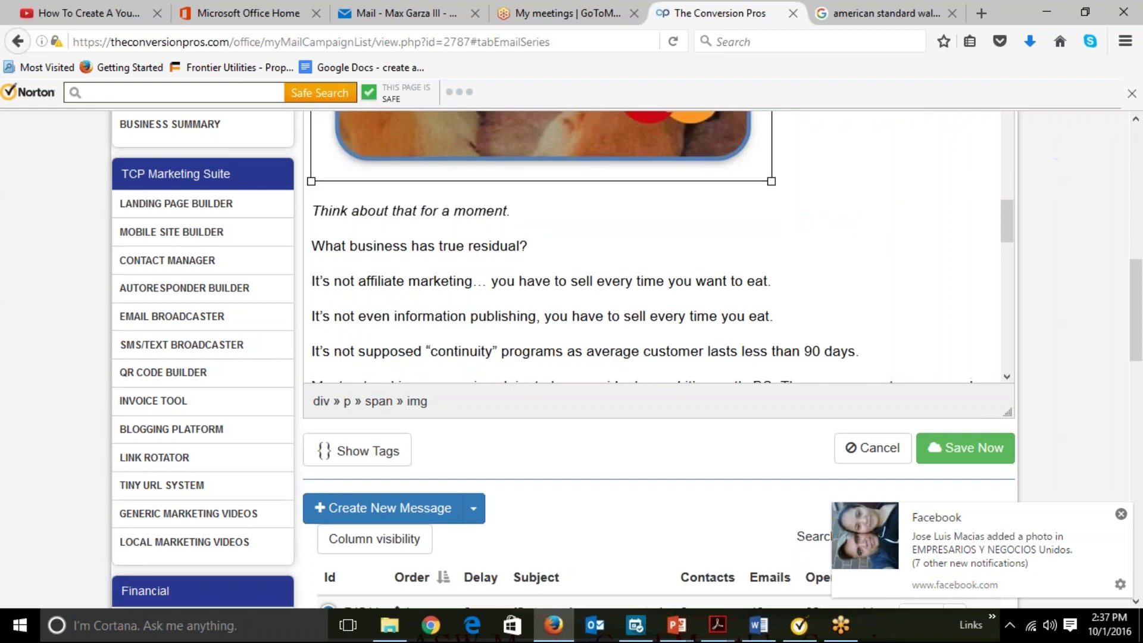
scroll(1049, 172, up, 5)
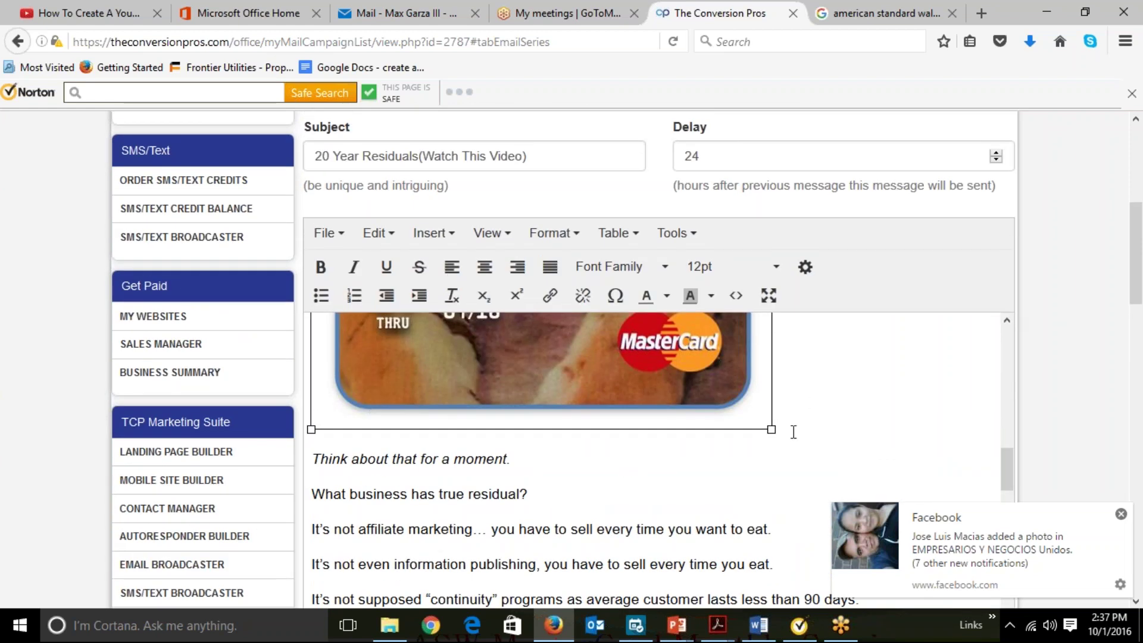
click(772, 441)
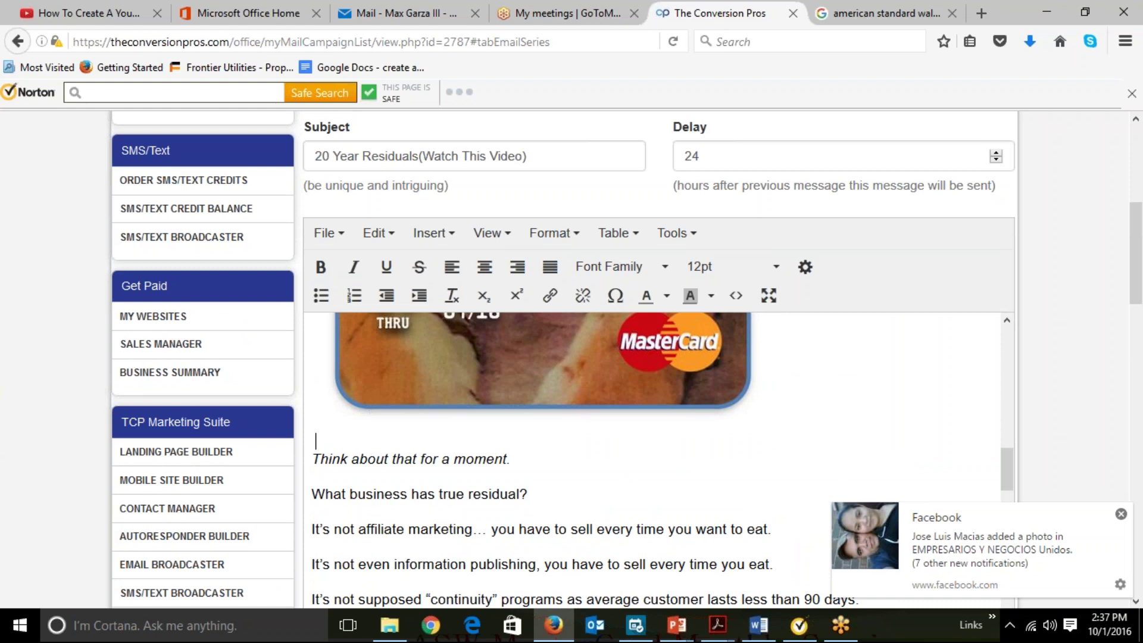
click(716, 387)
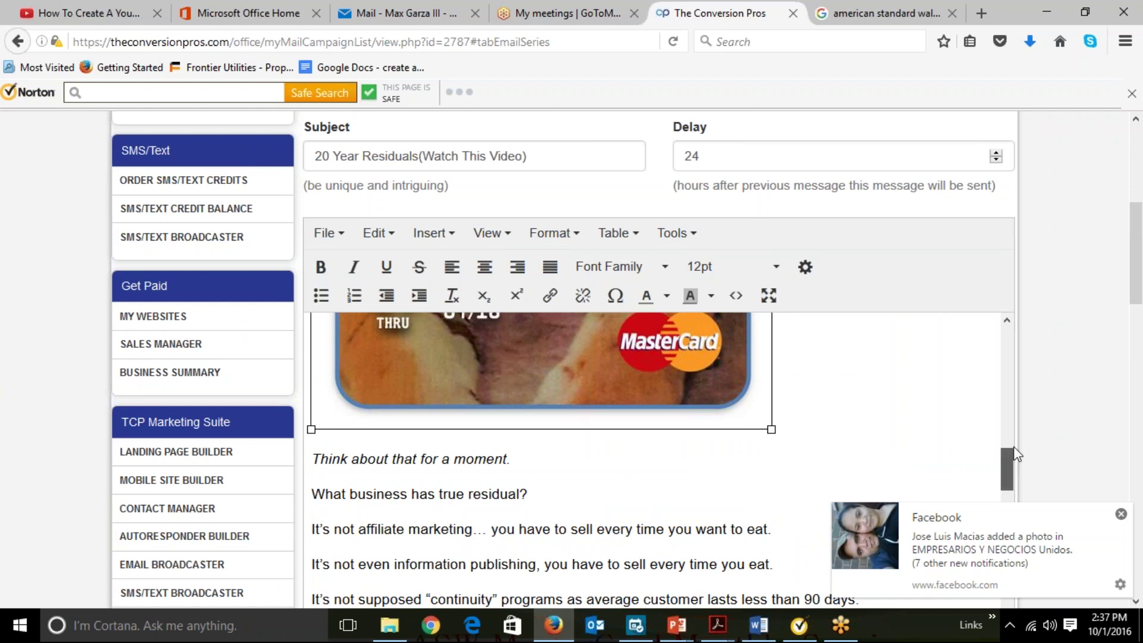
drag(1008, 454, 1015, 376)
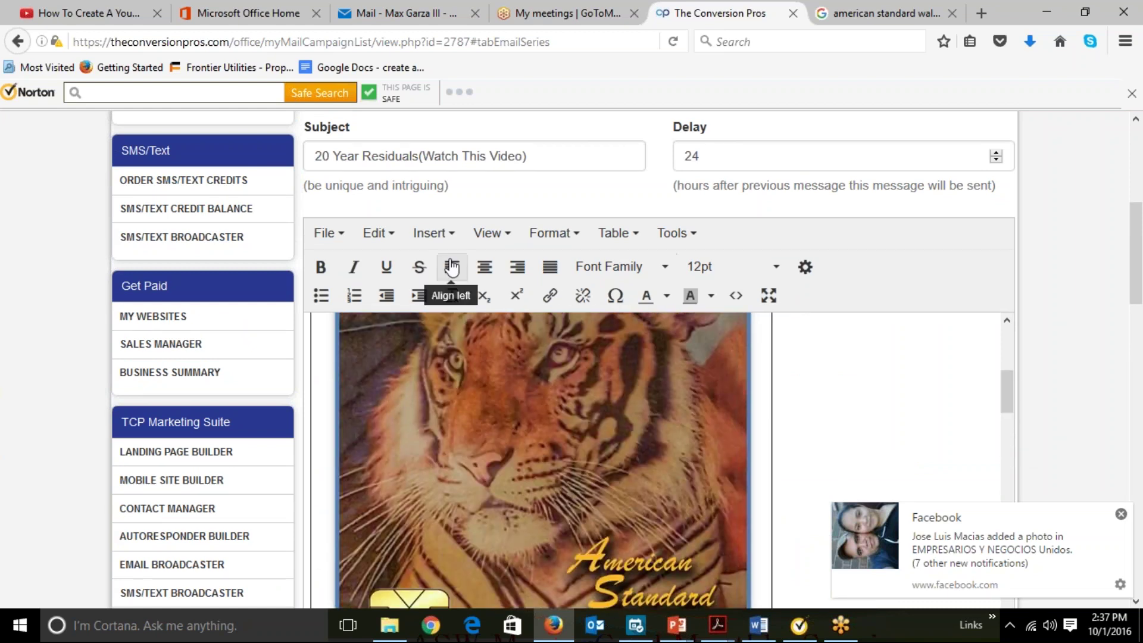
Change the card image width from 504 to 304 in the image properties.
click(433, 233)
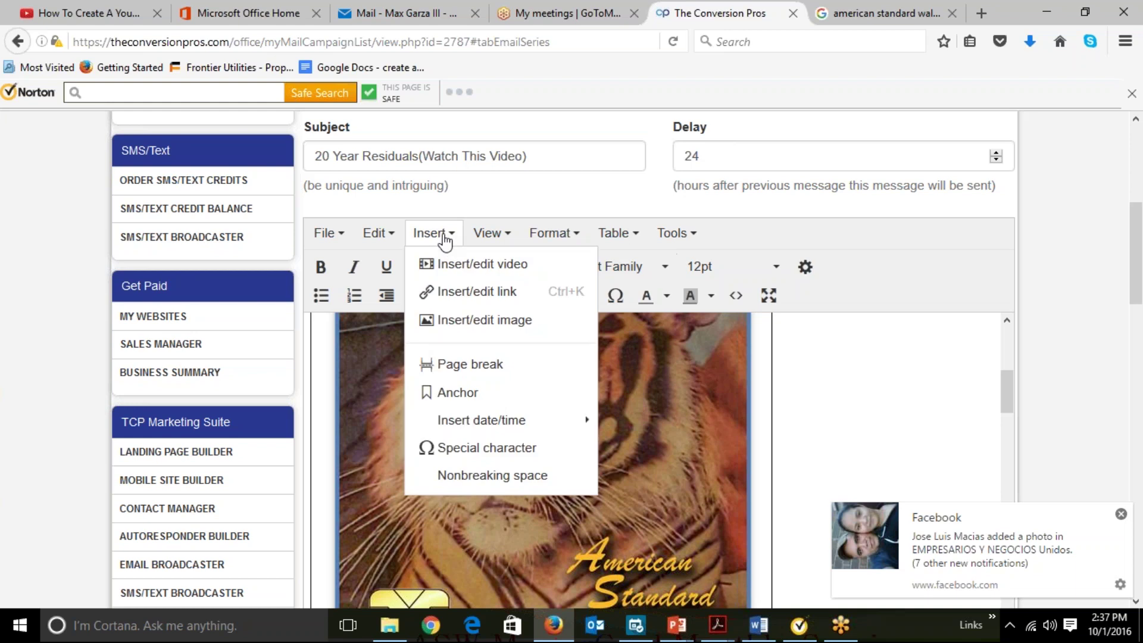
click(479, 321)
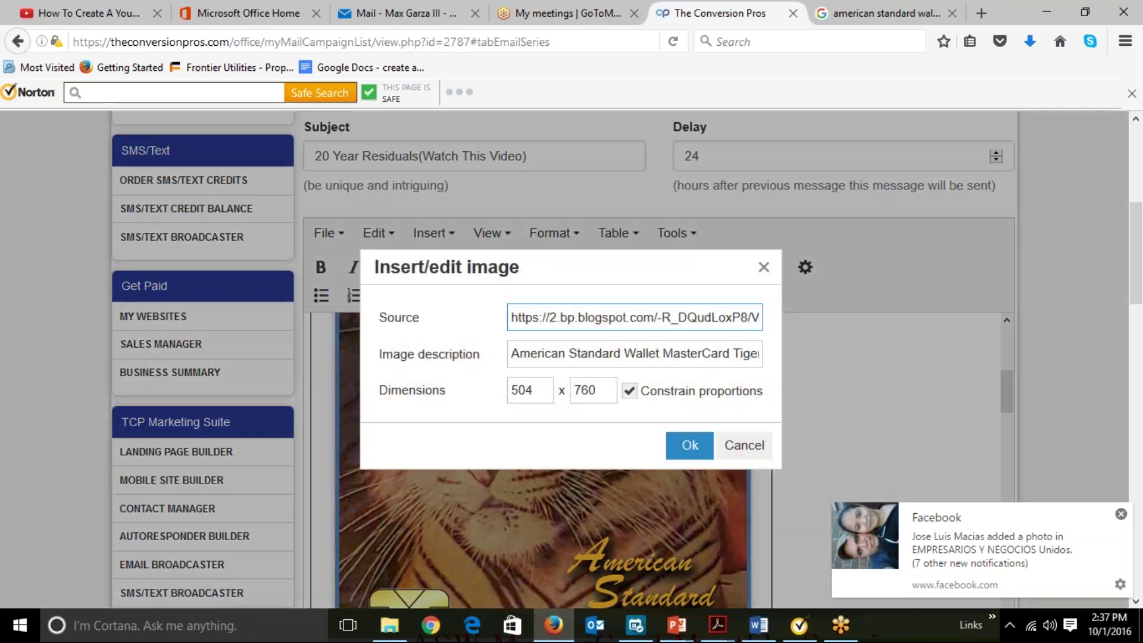
click(532, 391)
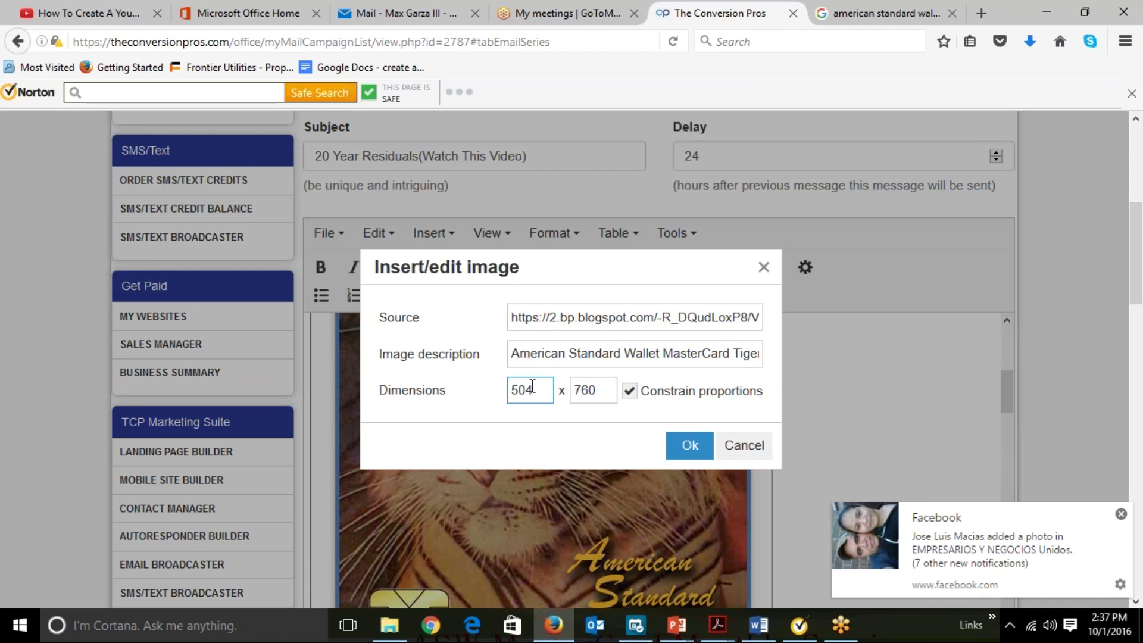
drag(536, 391, 509, 383)
text(304)
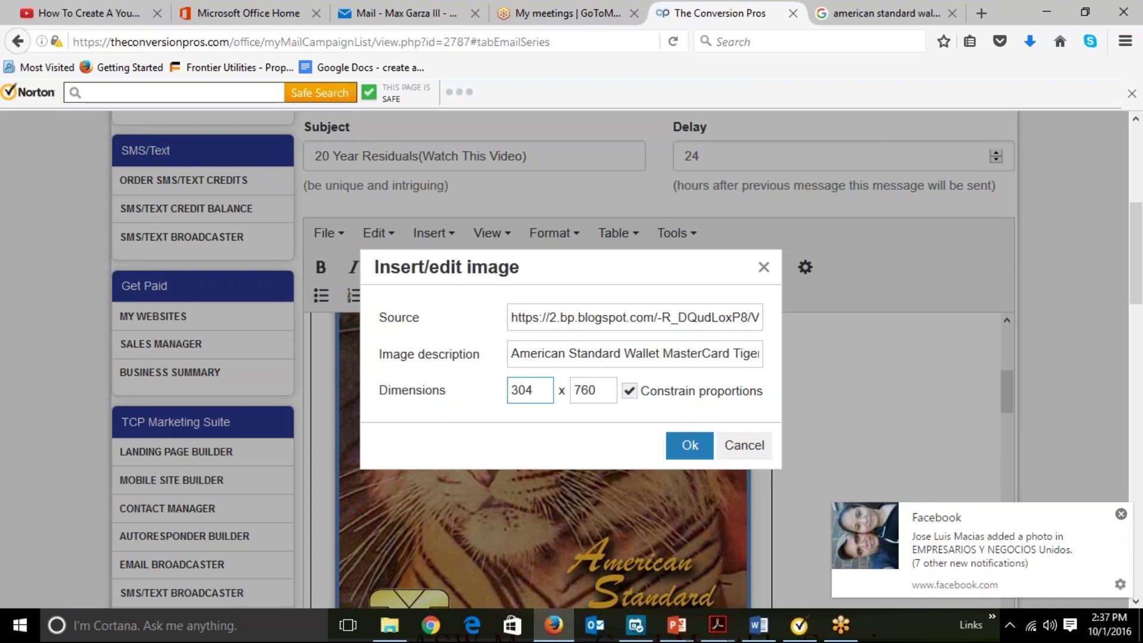
click(689, 446)
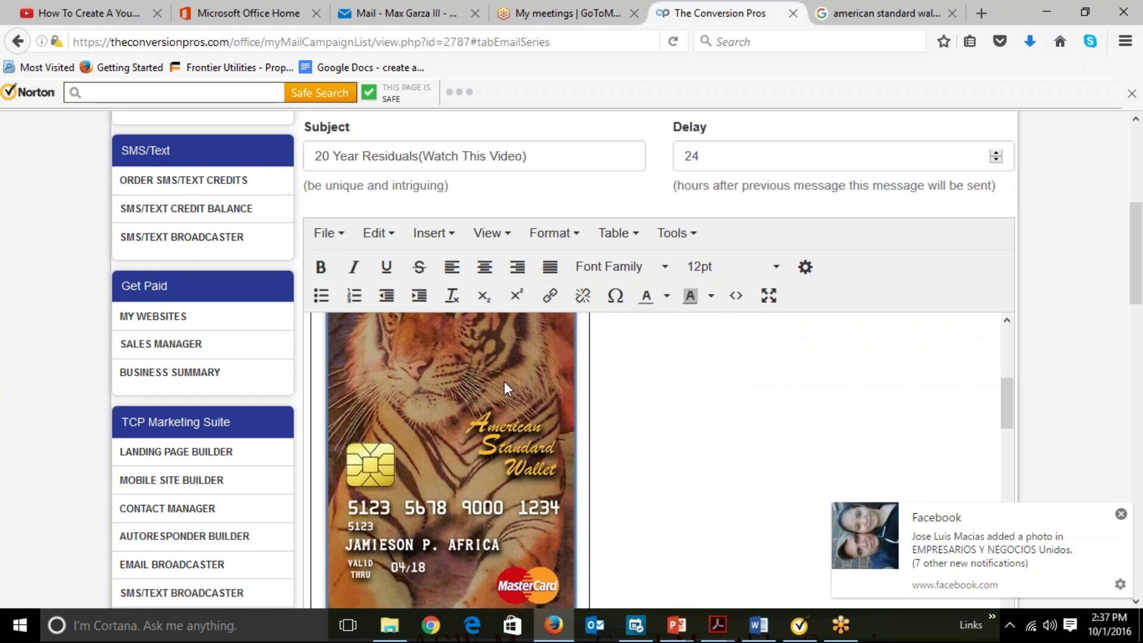
Set the image height to 358 so the card is 304 × 358.
click(430, 232)
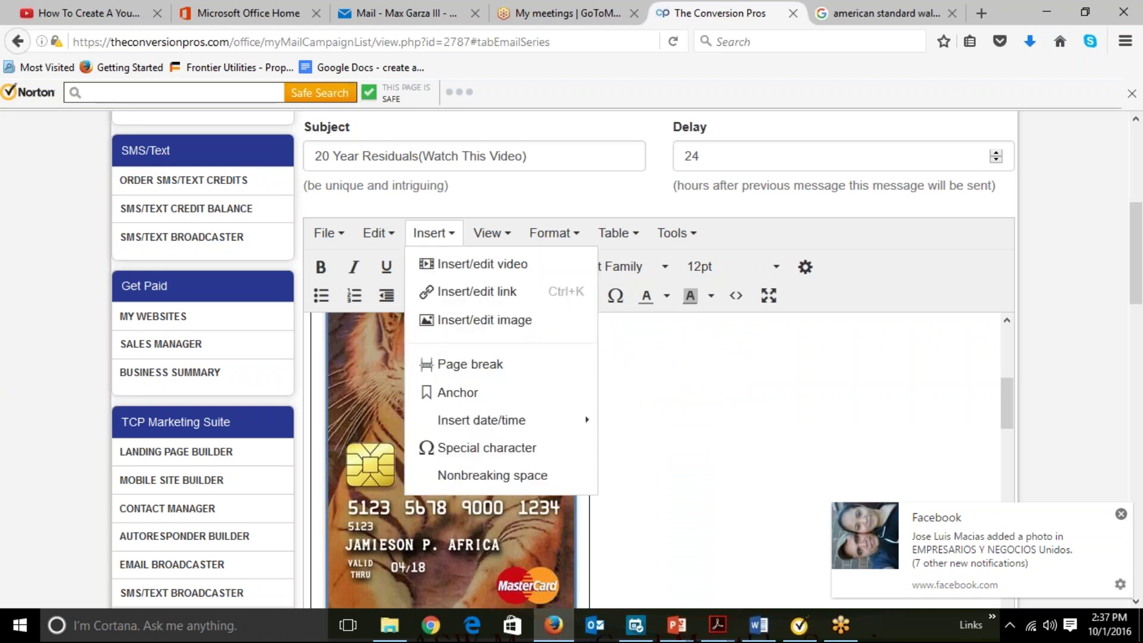
click(465, 321)
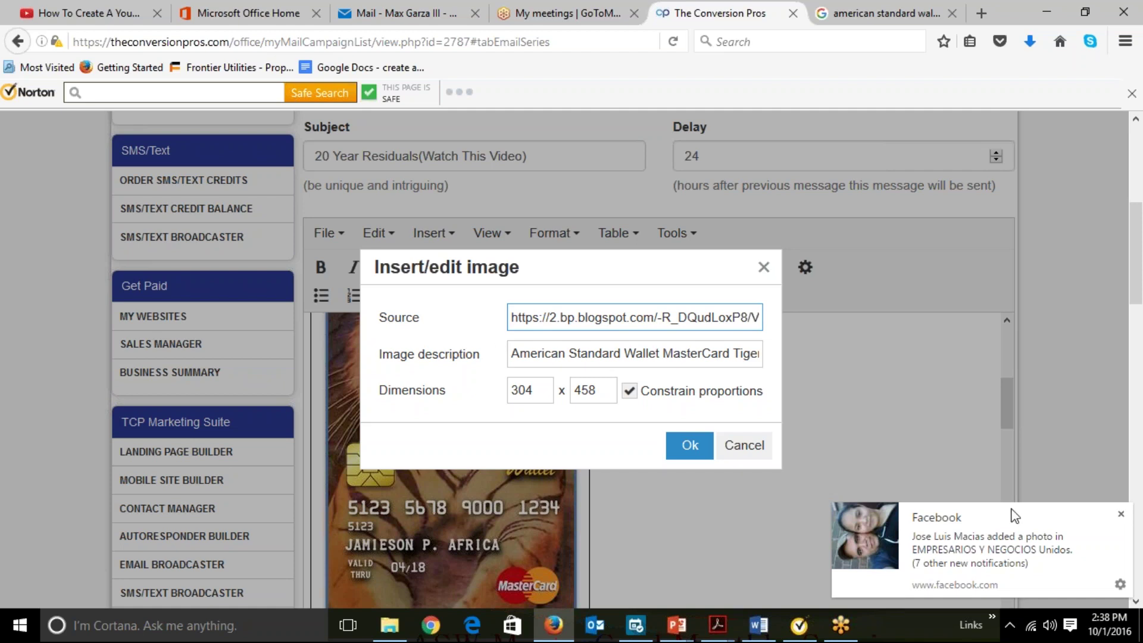
click(1120, 514)
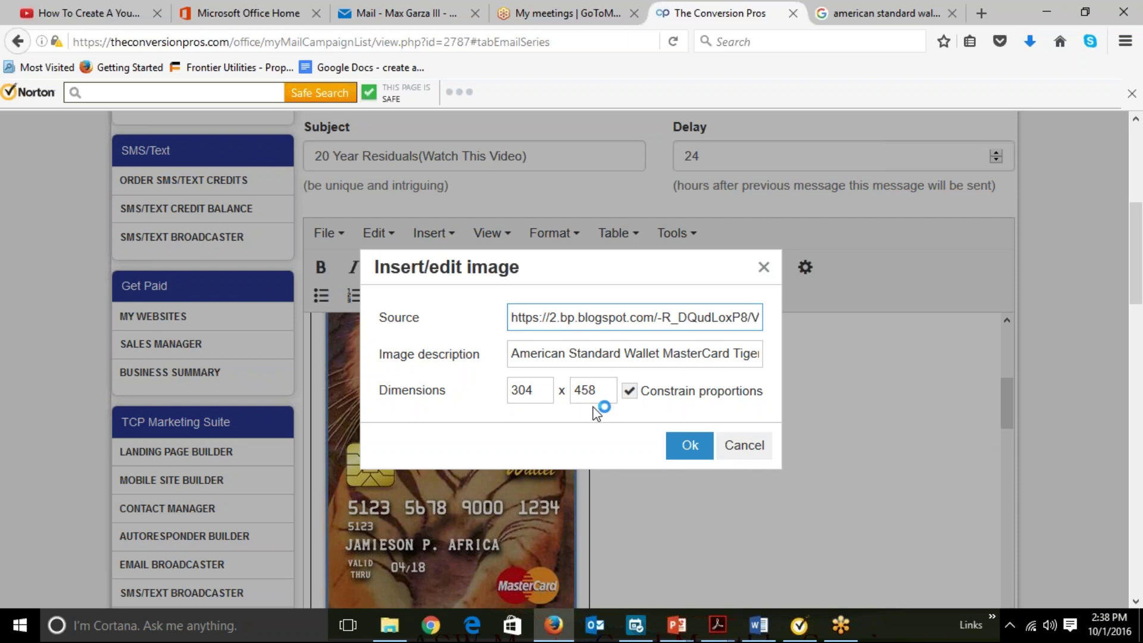
click(601, 388)
key(BackSpace)
key(BackSpace)
key(BackSpace)
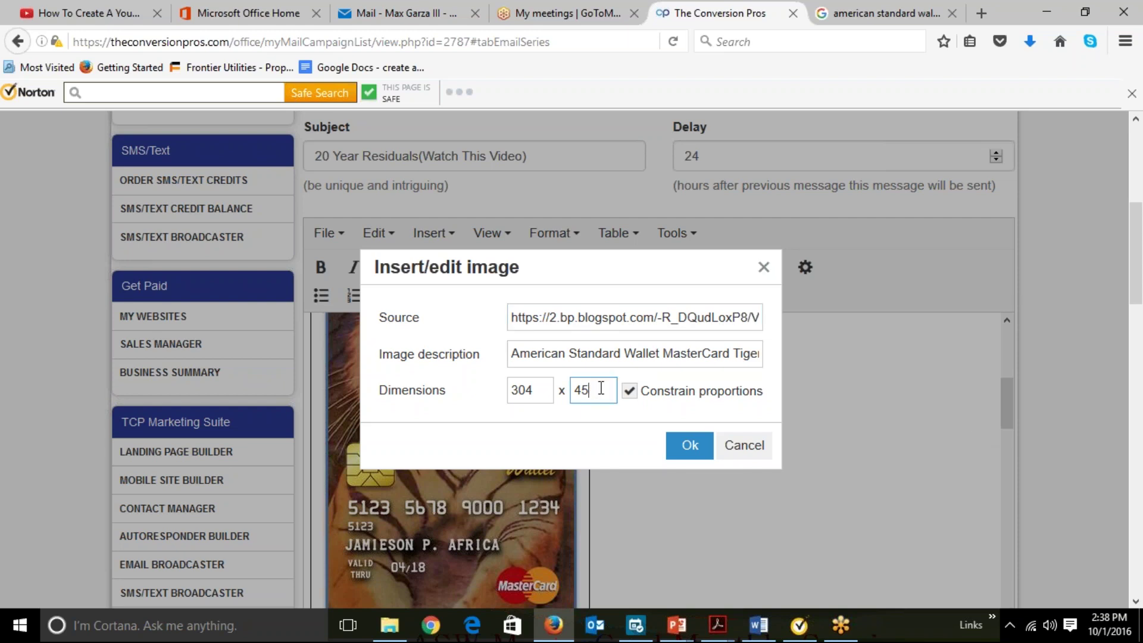
text(358)
click(685, 447)
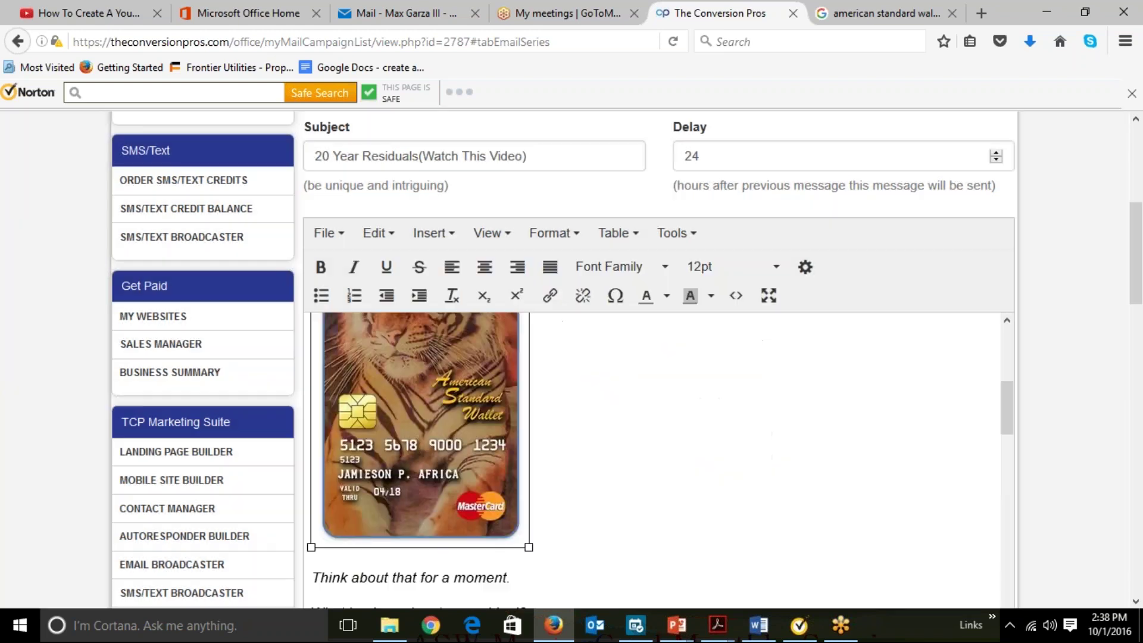
click(999, 393)
drag(1013, 395, 1012, 434)
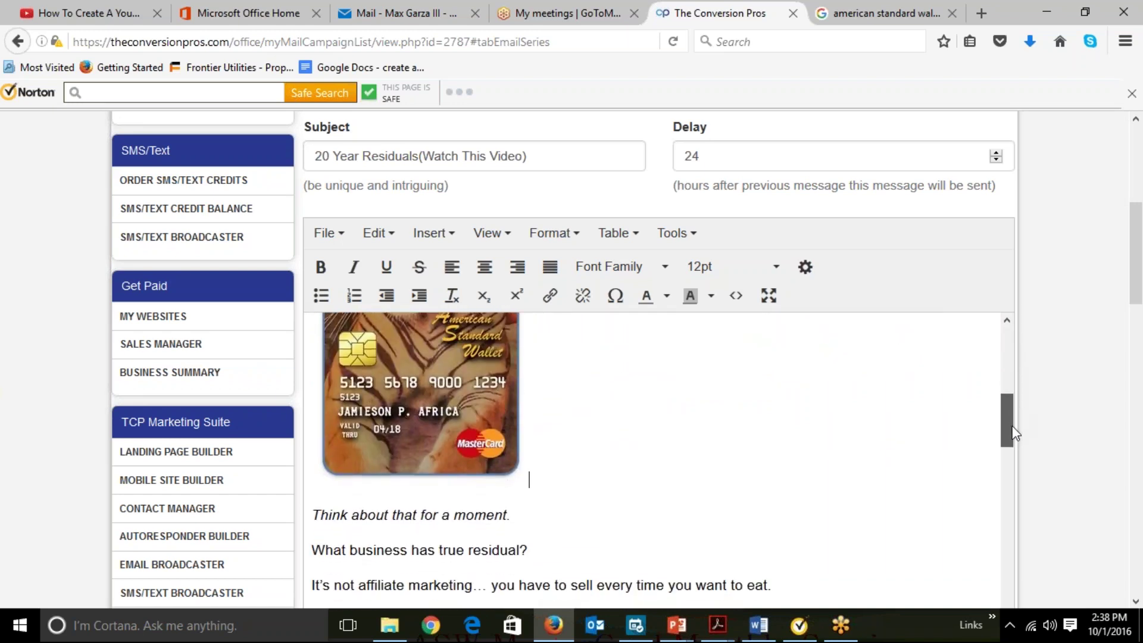
click(1135, 601)
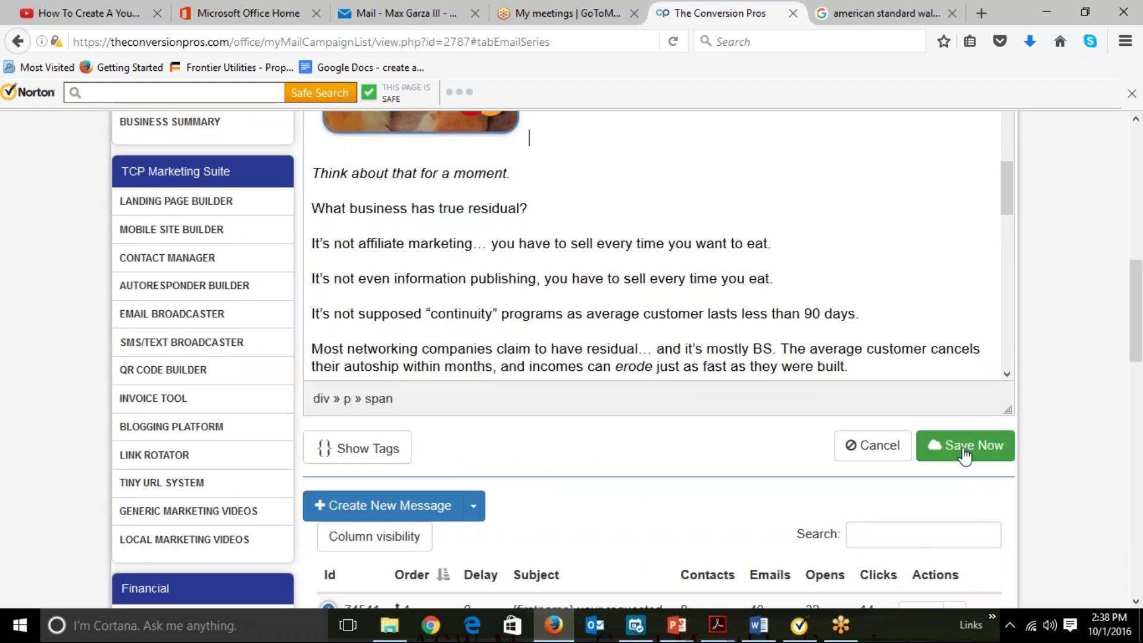
Save the edited 20 Year Residuals message and acknowledge the success notice.
click(964, 456)
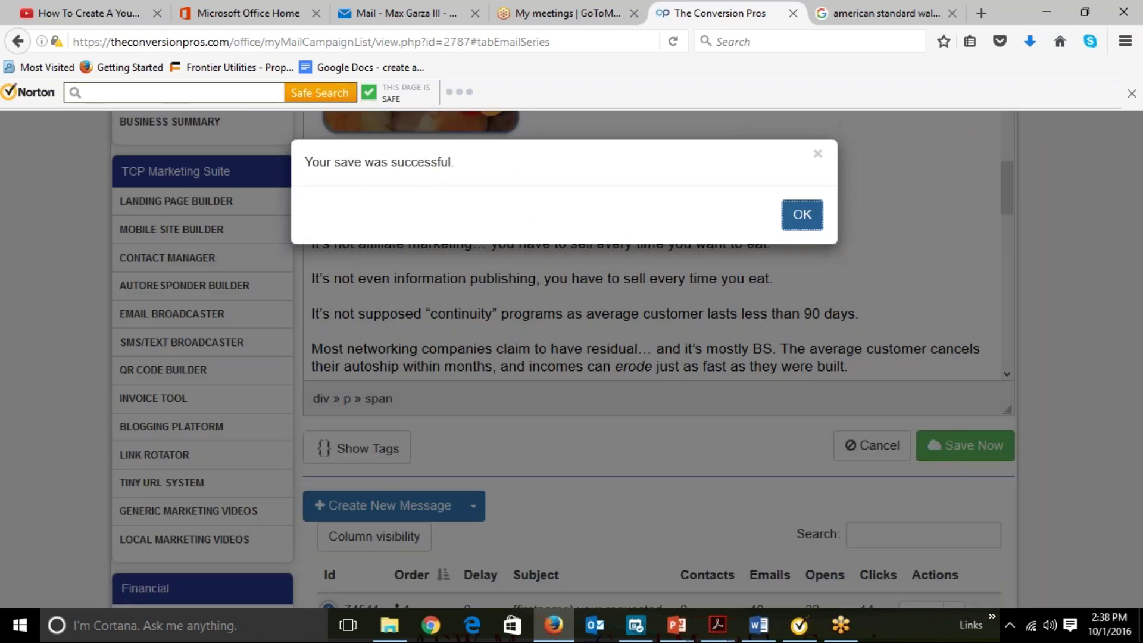
click(802, 218)
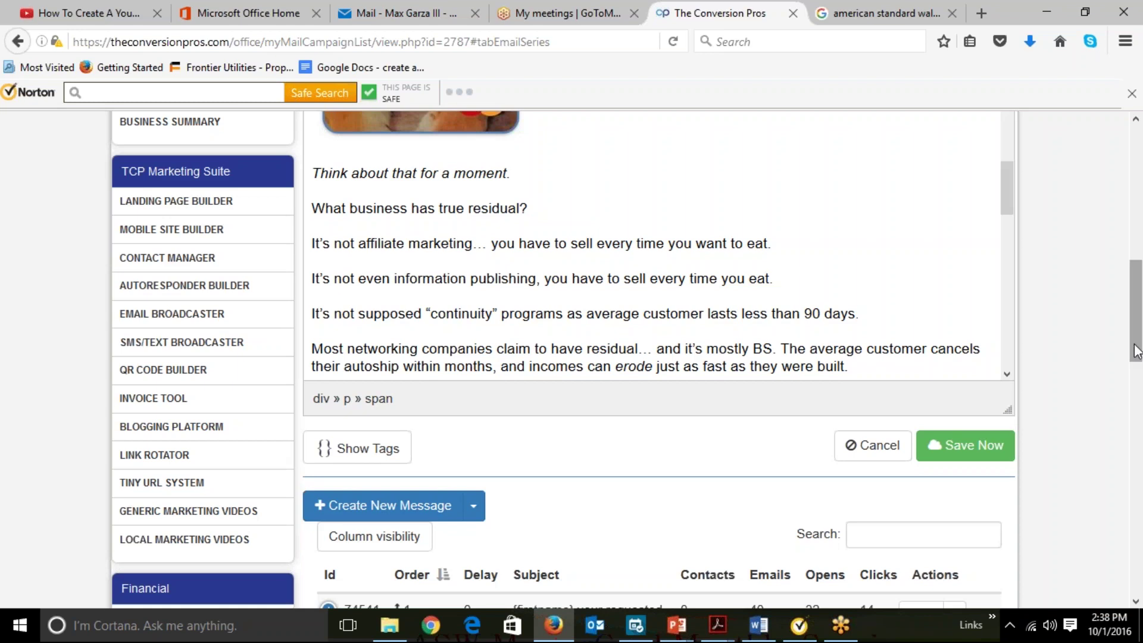
drag(1137, 351, 1140, 396)
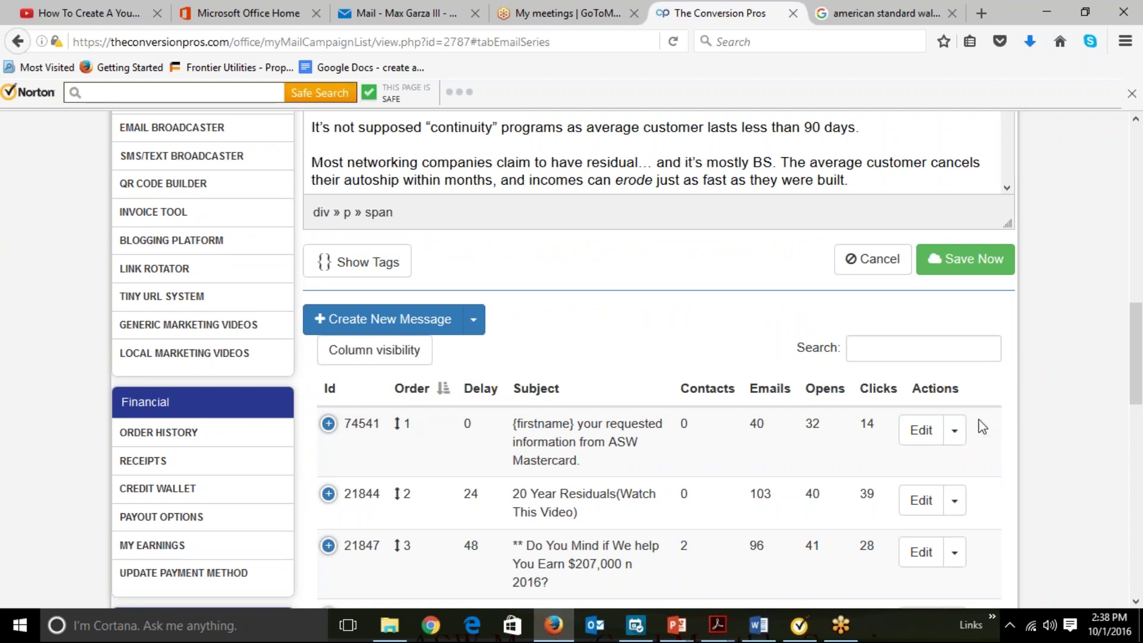
click(926, 431)
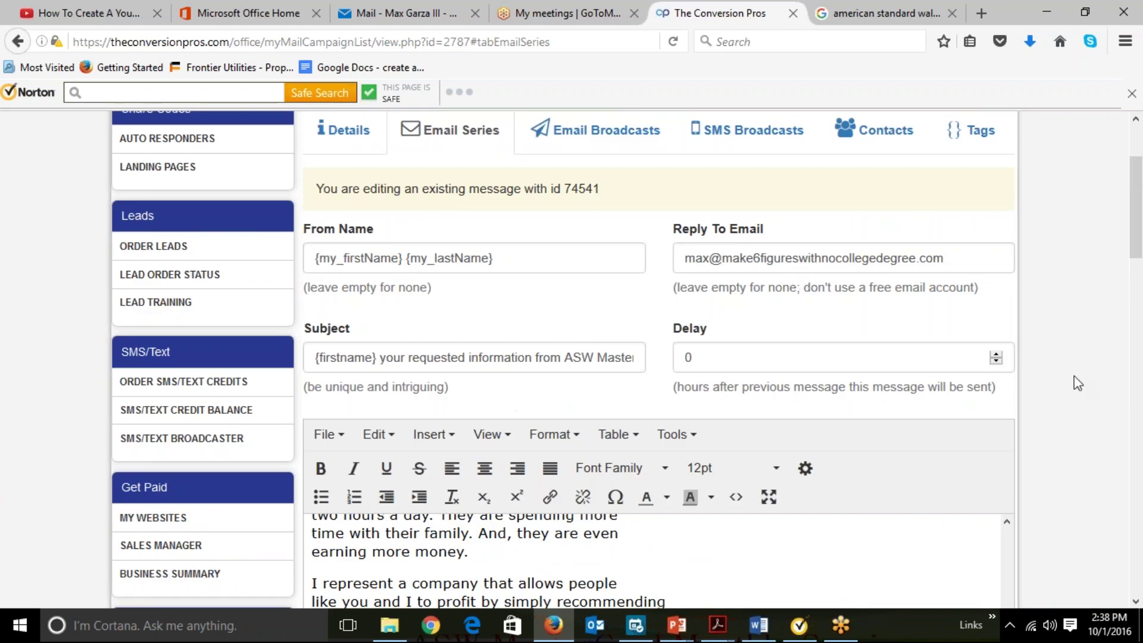
scroll(1081, 405, down, 3)
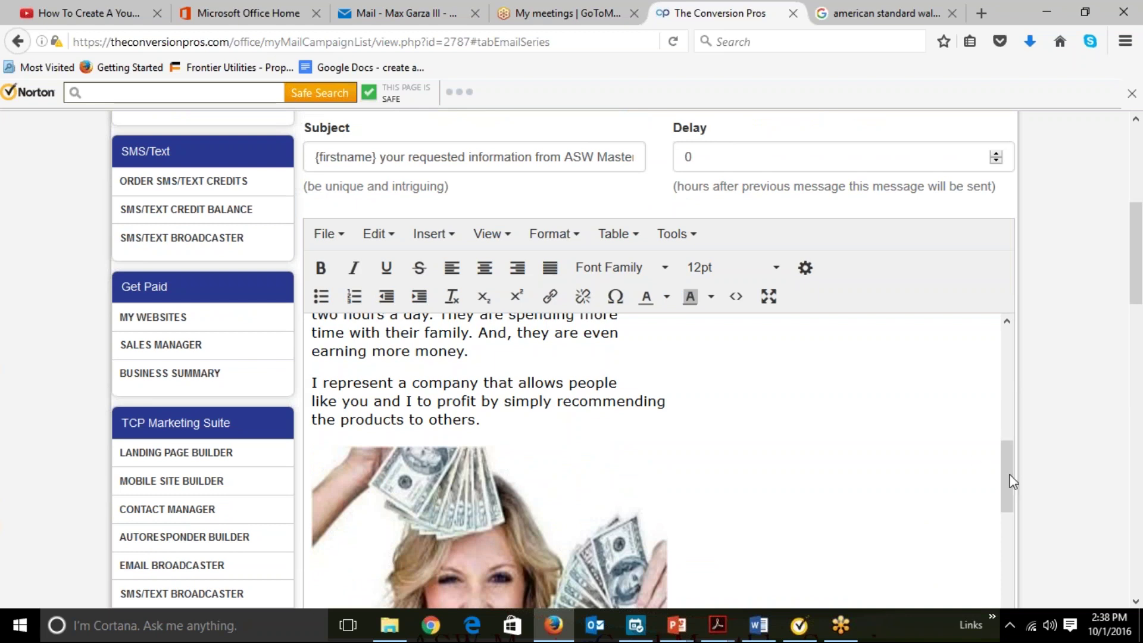
drag(1001, 473, 994, 358)
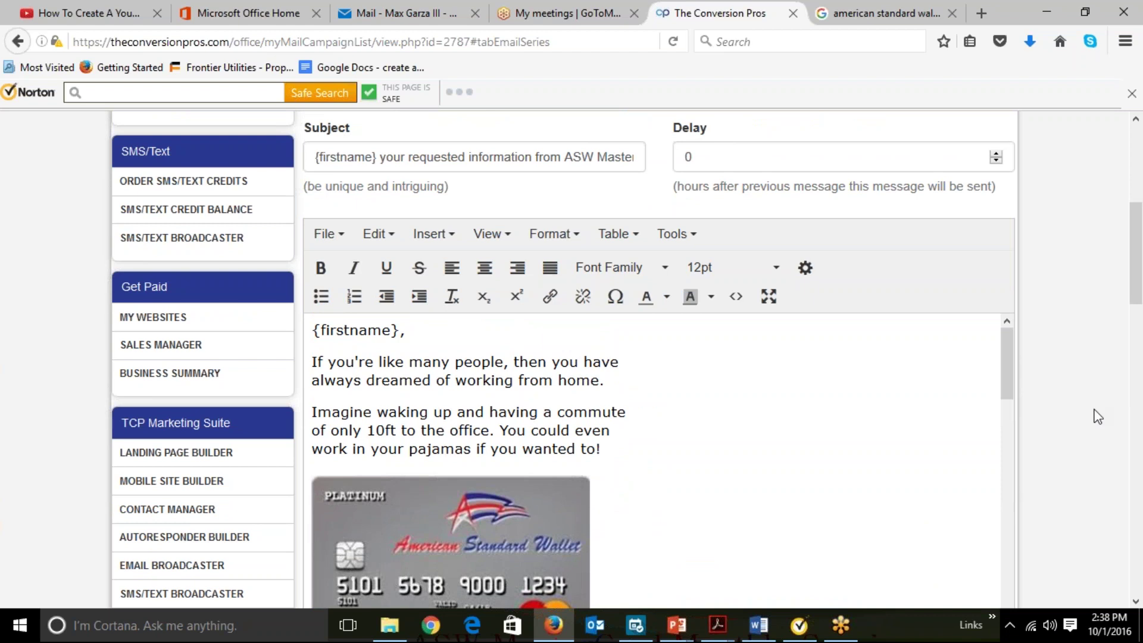
scroll(1097, 417, down, 8)
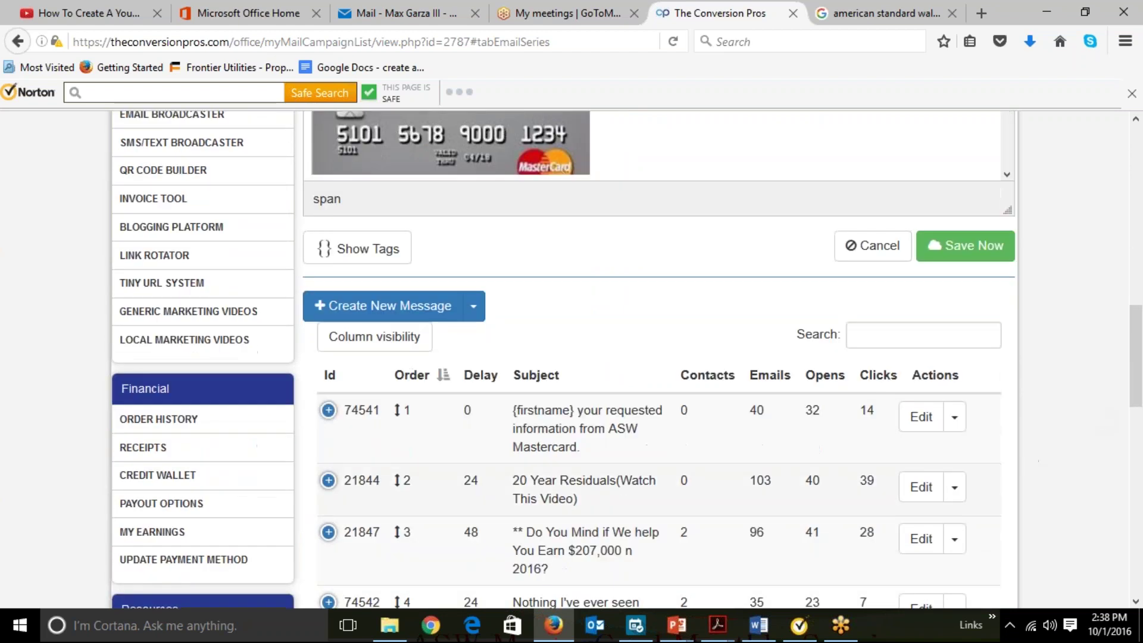
Open message 21844 and scroll its body down to the tiger card and back.
click(929, 489)
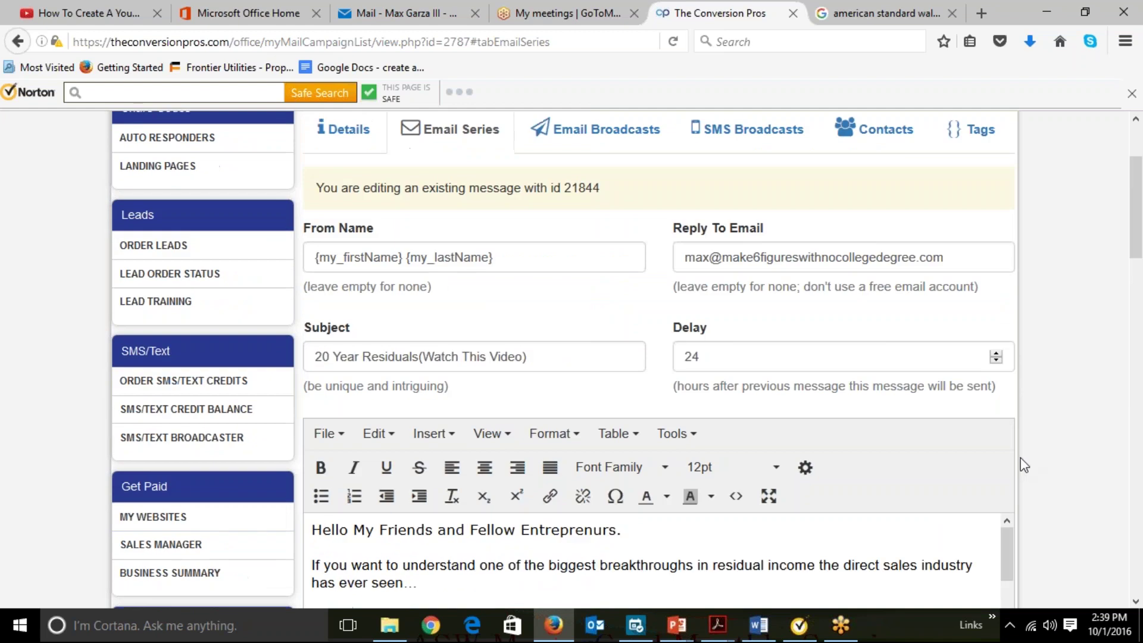
scroll(1051, 445, down, 3)
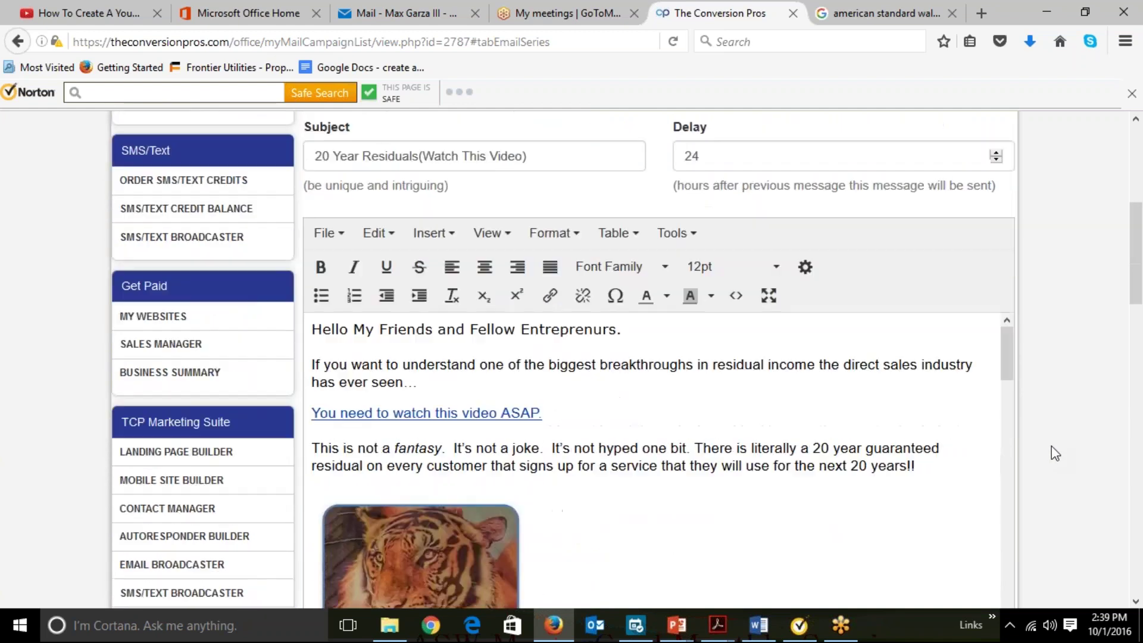
scroll(1051, 446, down, 3)
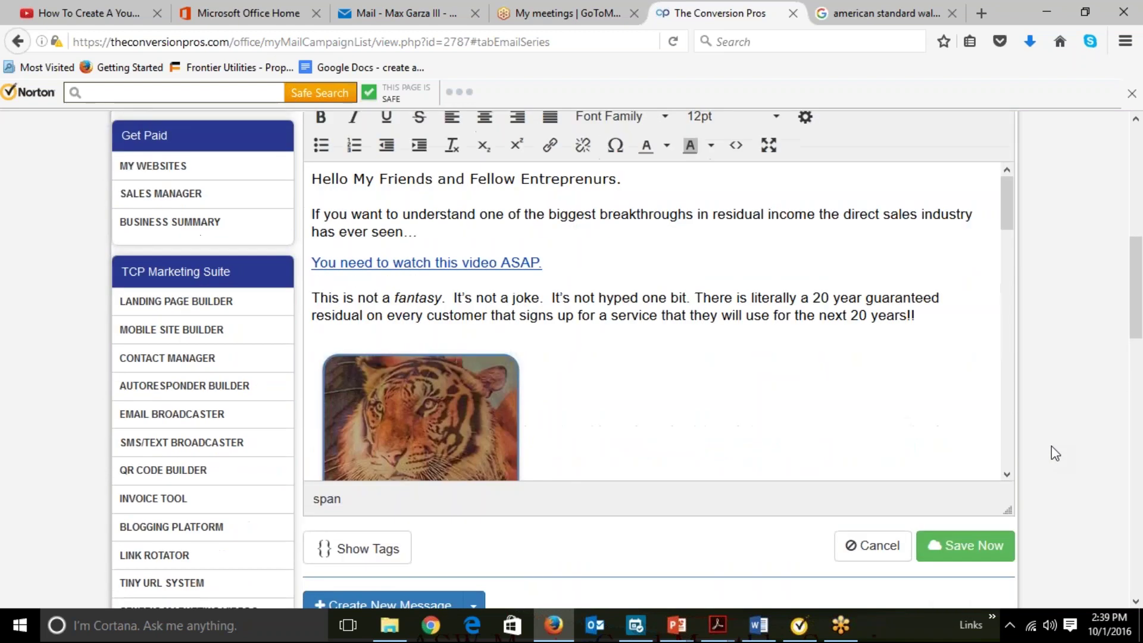
drag(1011, 192, 1006, 239)
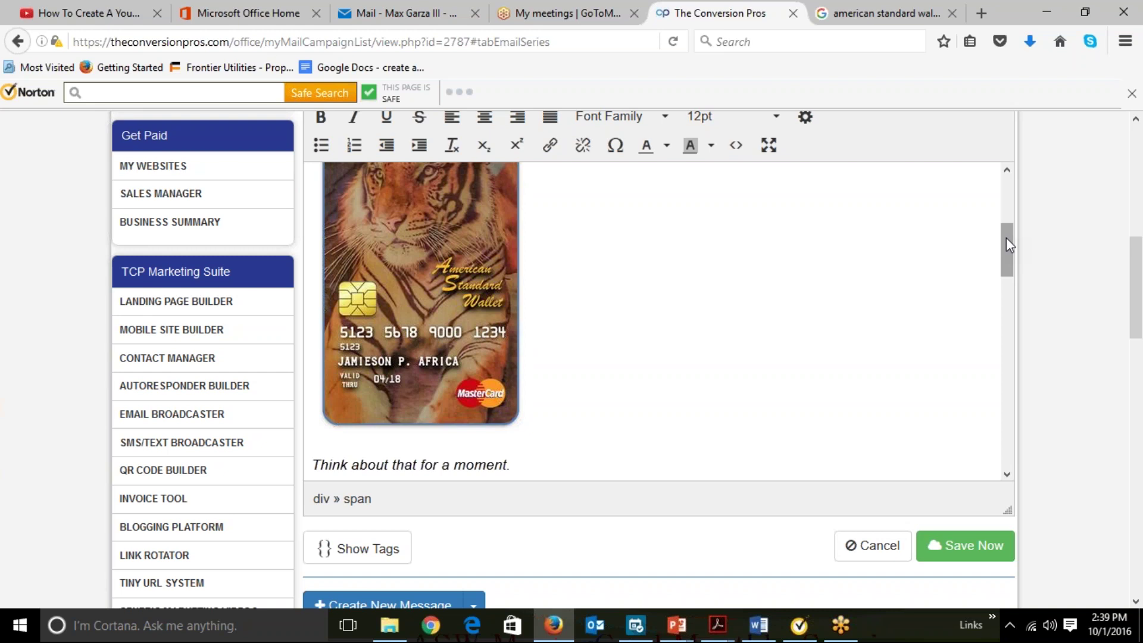
drag(1007, 239, 1010, 190)
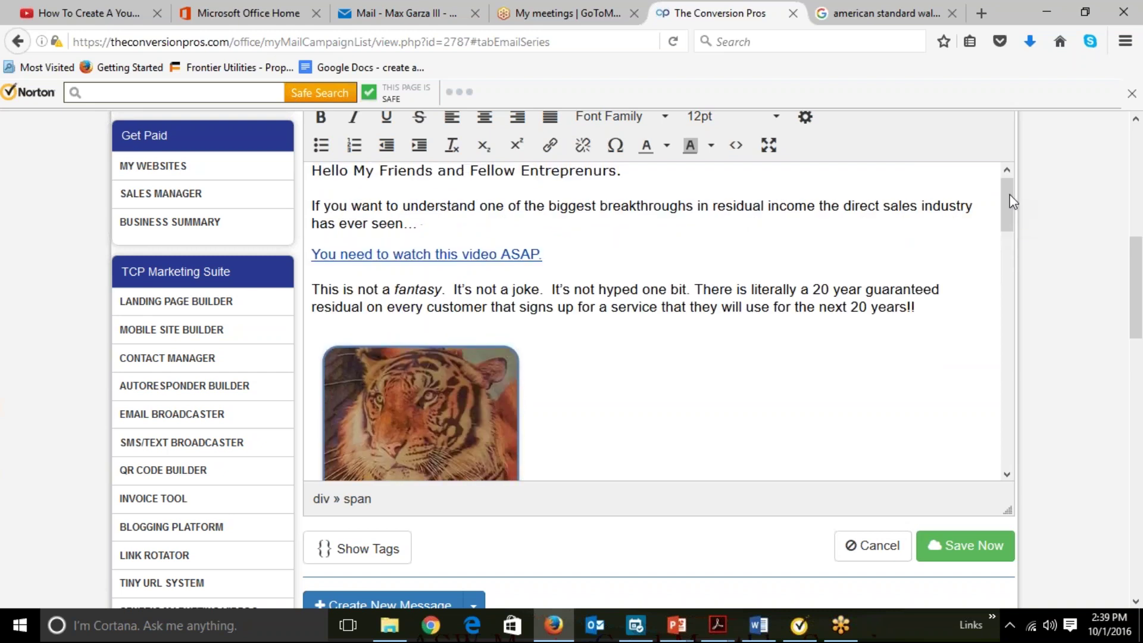
click(404, 257)
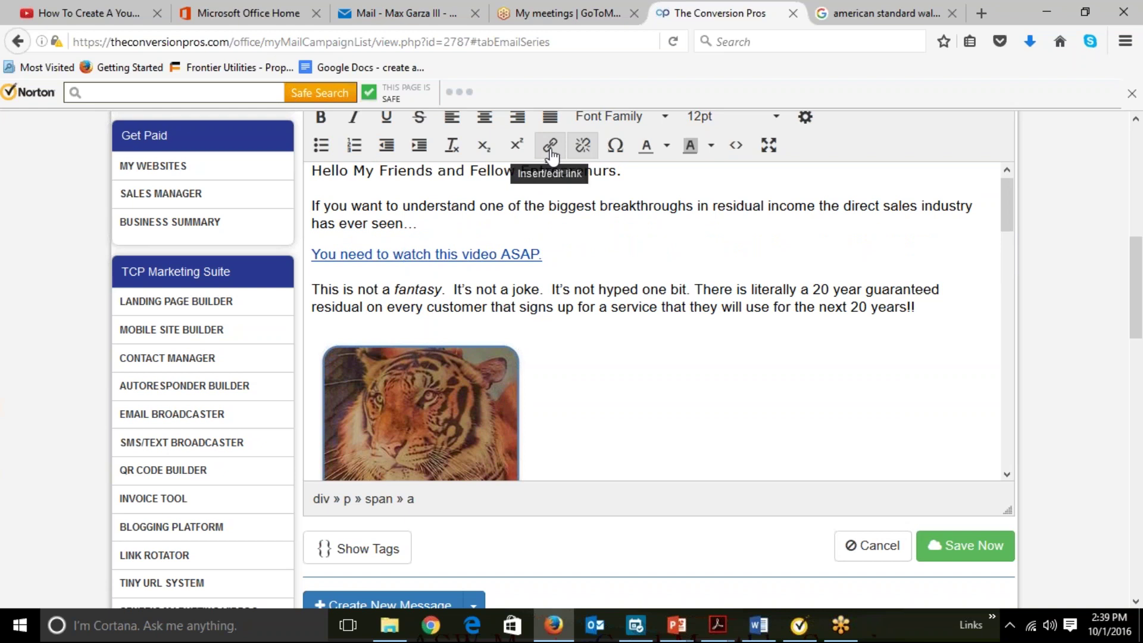
click(584, 289)
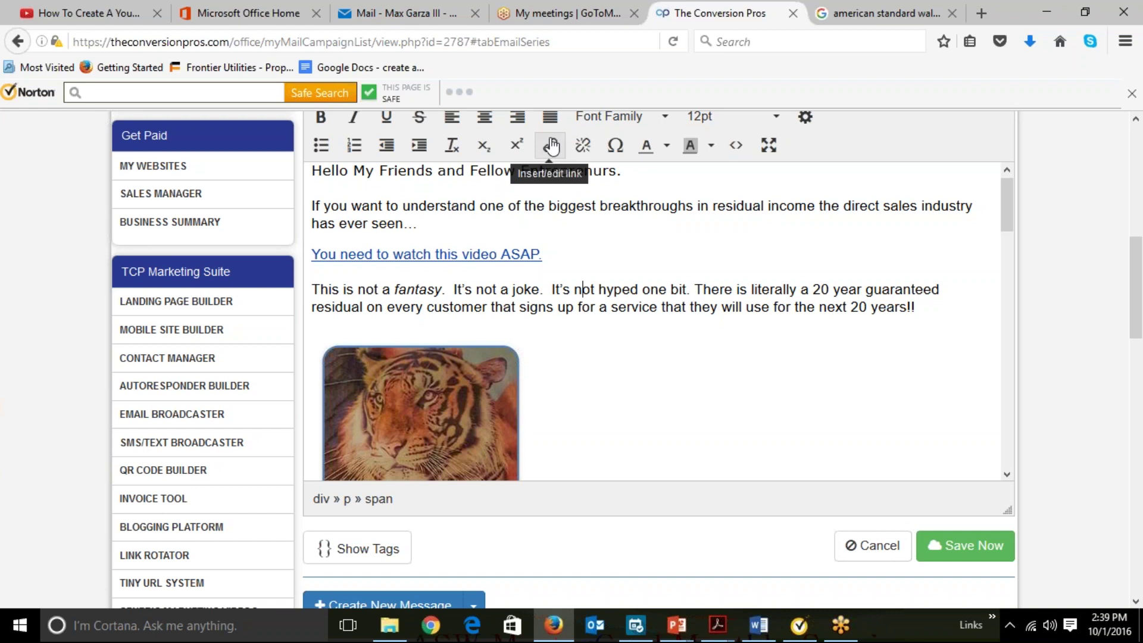
click(414, 255)
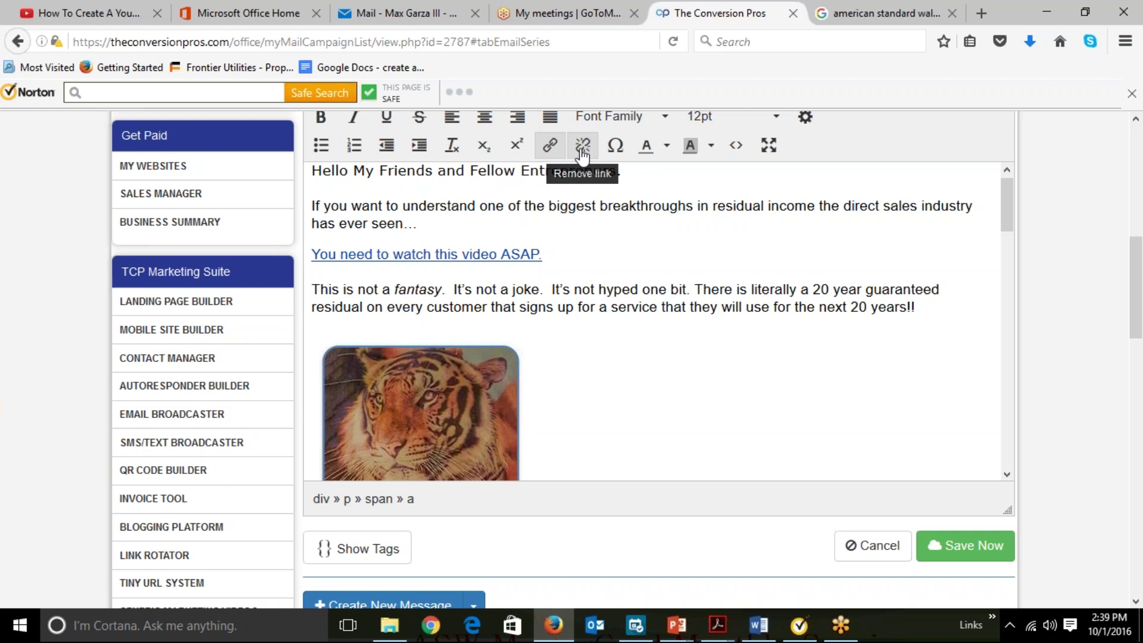
click(548, 149)
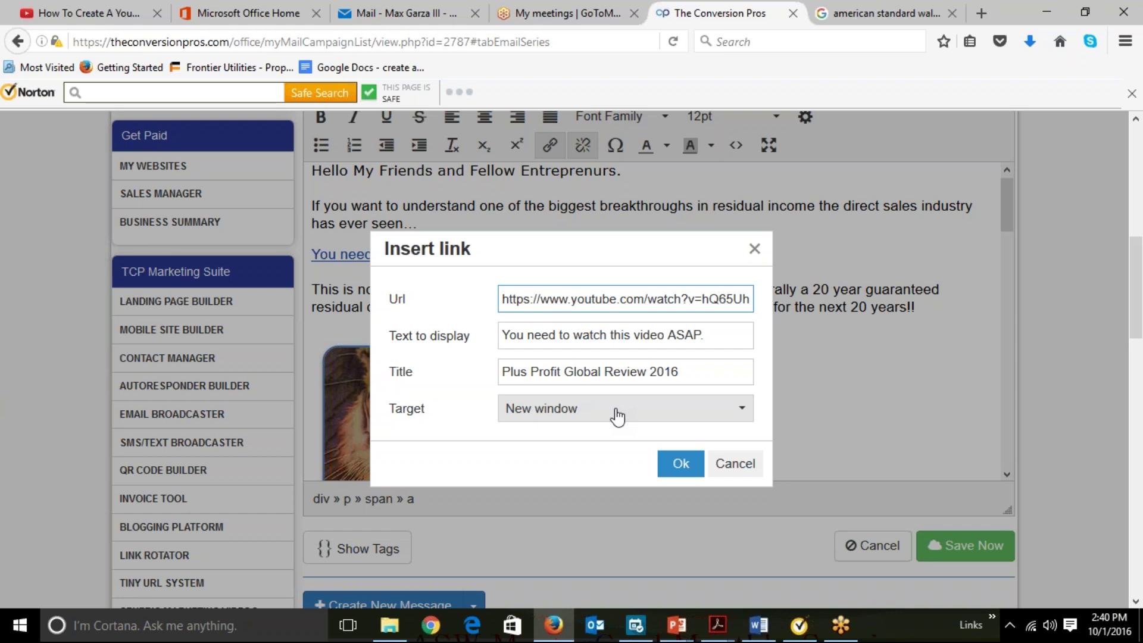
click(681, 464)
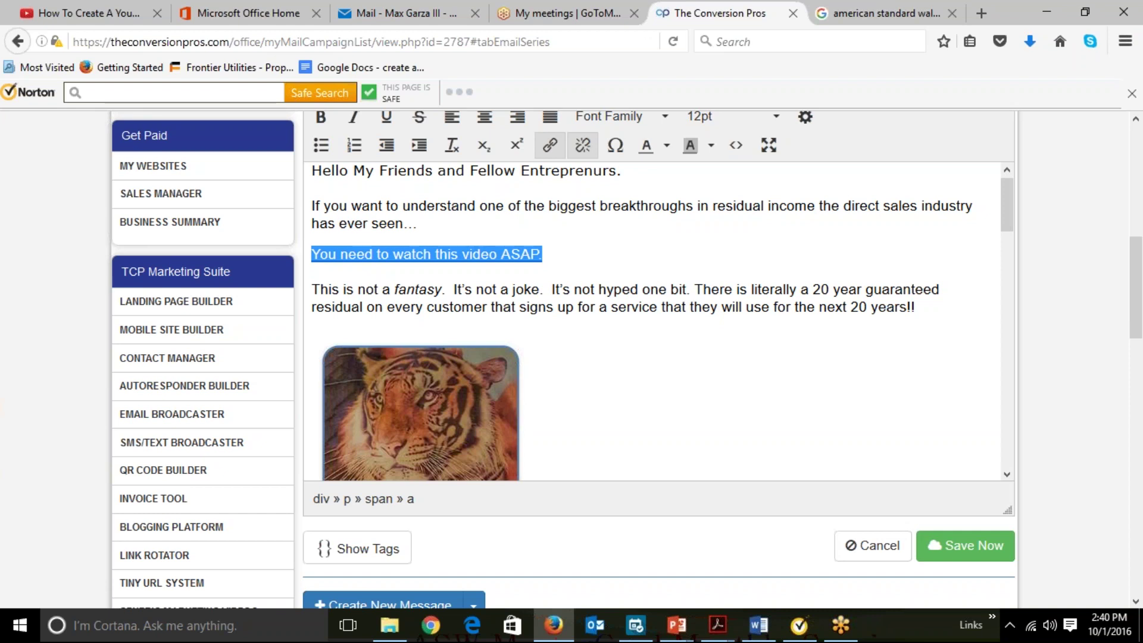
Select the tiger card image in message 21844 and bring up the Insert menu.
click(437, 411)
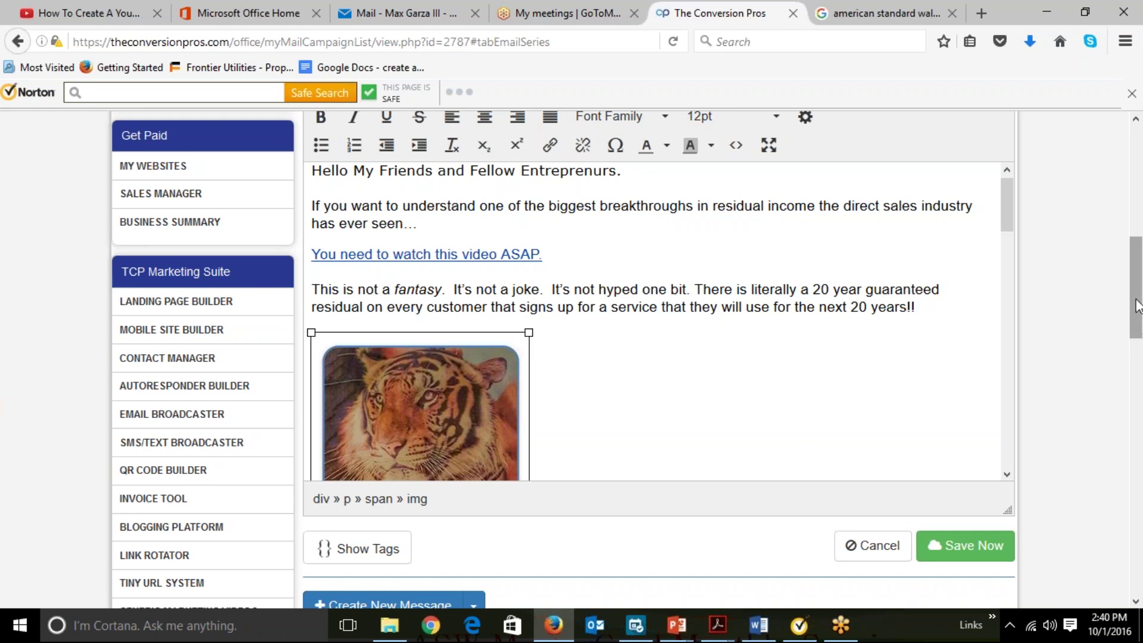
right_click(1130, 327)
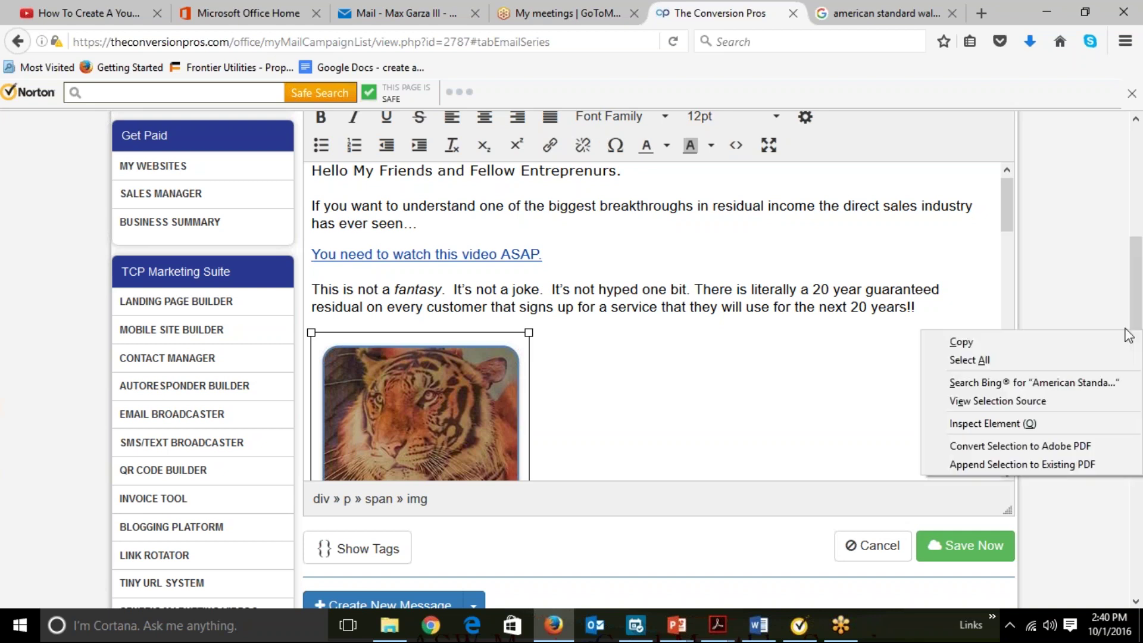
click(1071, 305)
scroll(1071, 305, up, 4)
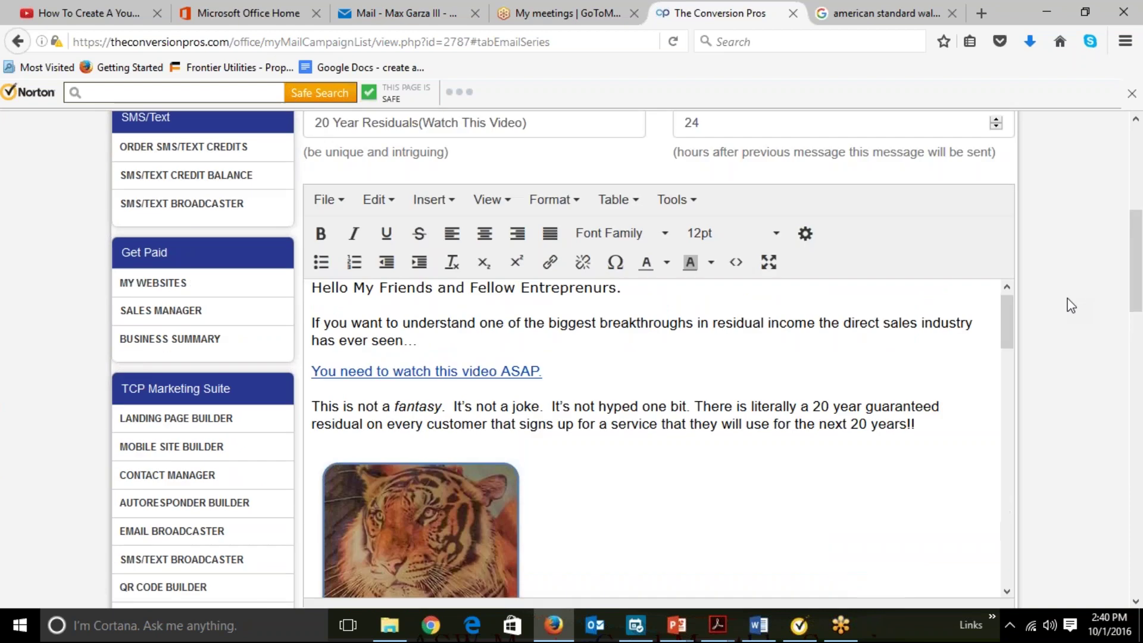
scroll(1071, 306, up, 2)
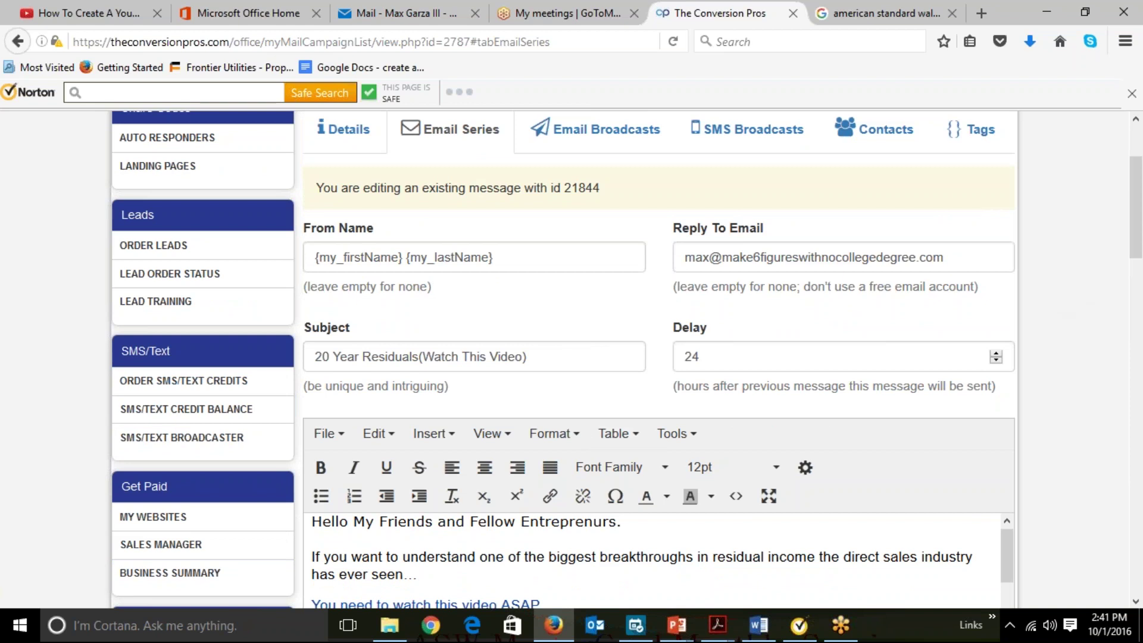
scroll(1080, 373, down, 5)
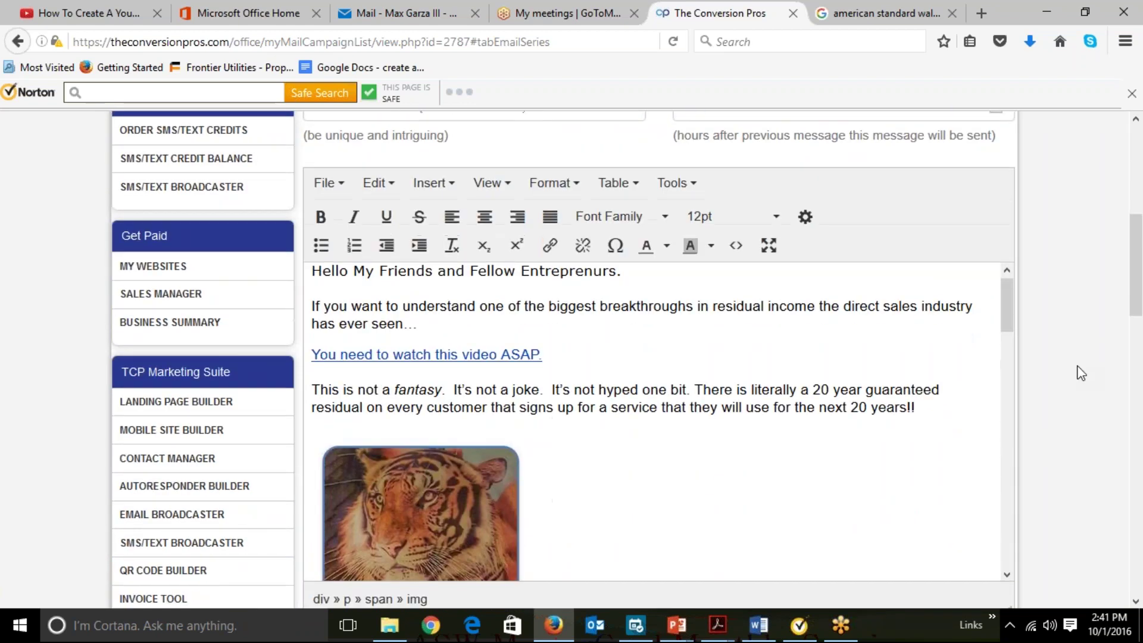
click(469, 527)
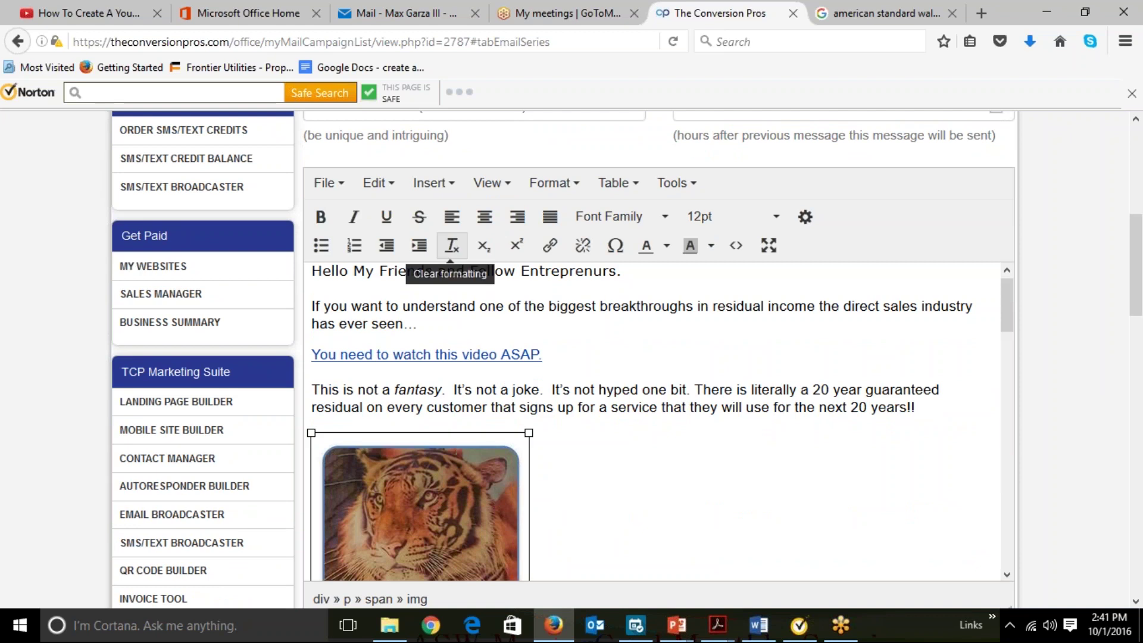
click(433, 184)
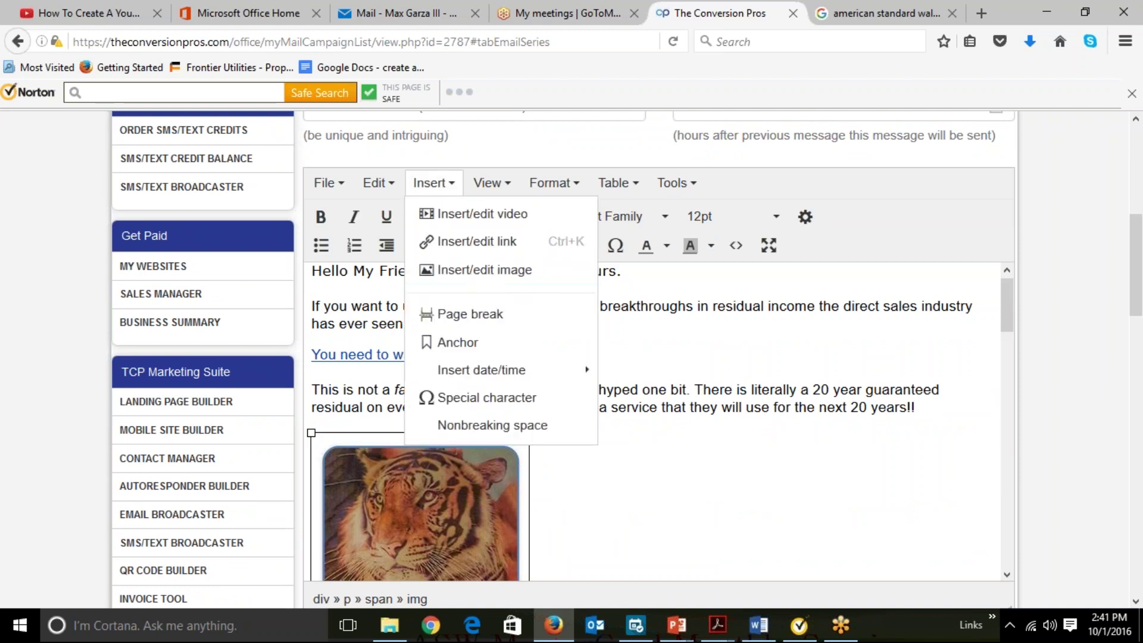
Check the tiger image's 238 x 358 dimensions against the Google Images preview.
click(472, 270)
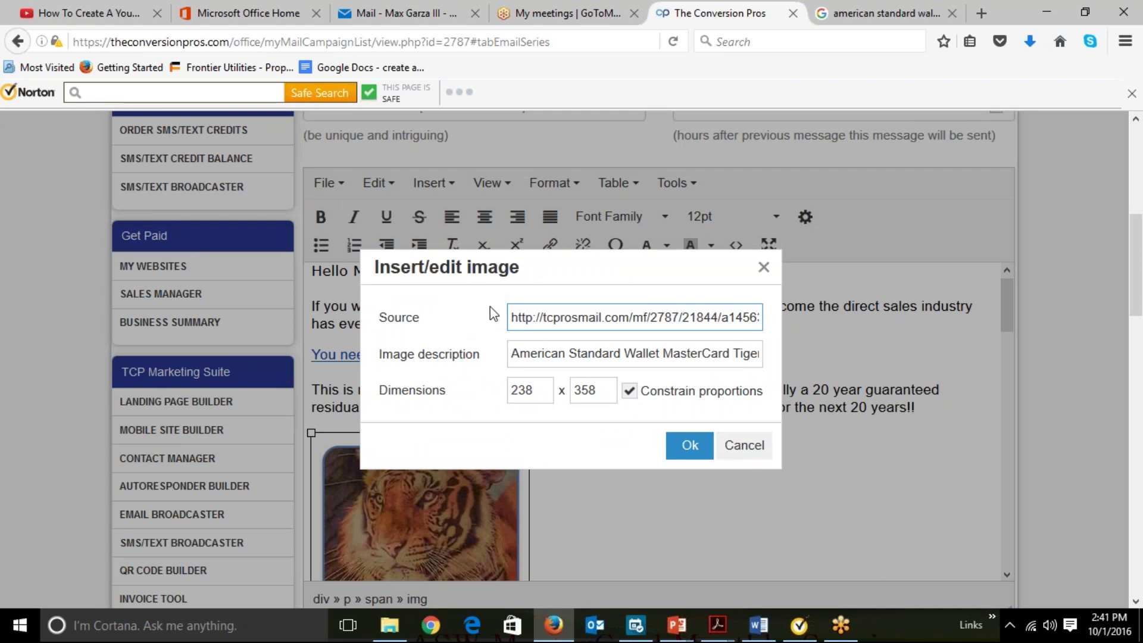
click(875, 7)
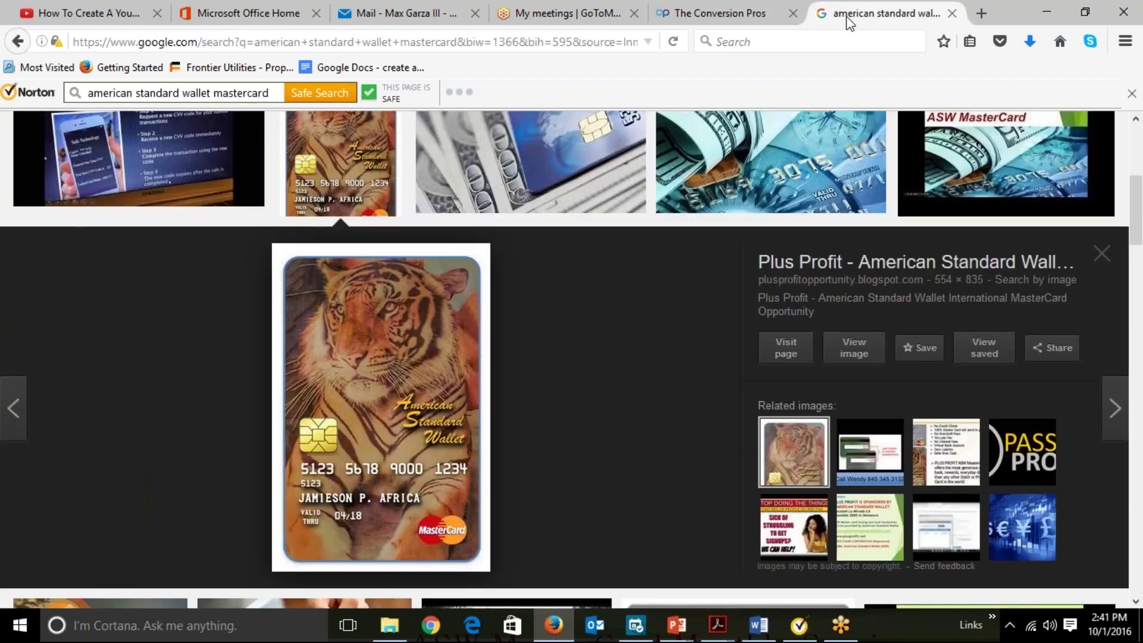
click(709, 11)
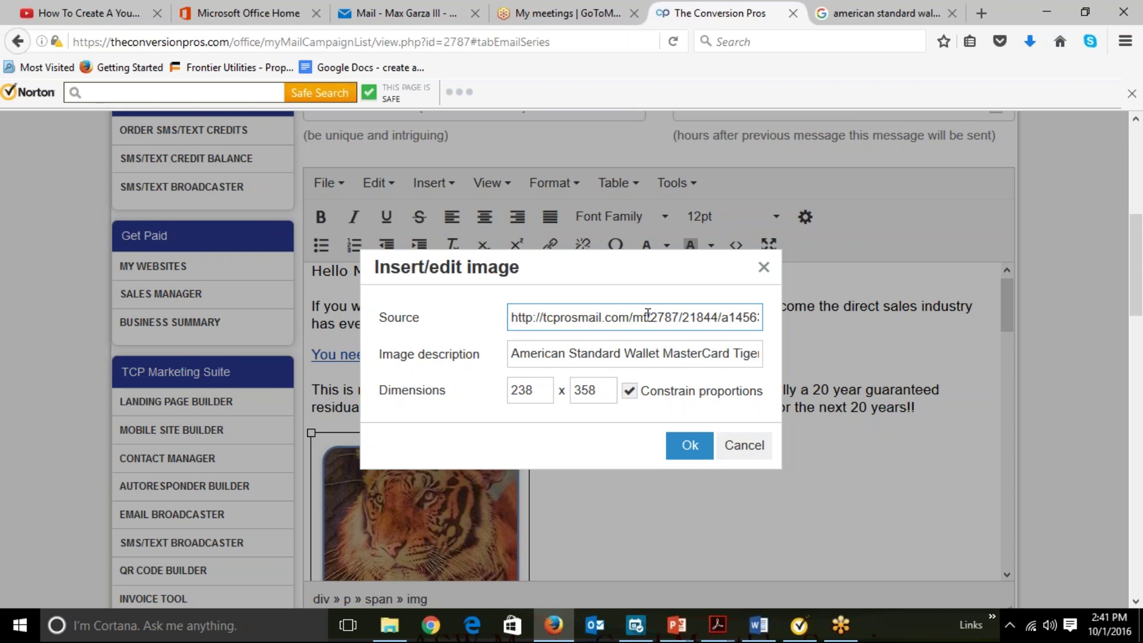
click(887, 11)
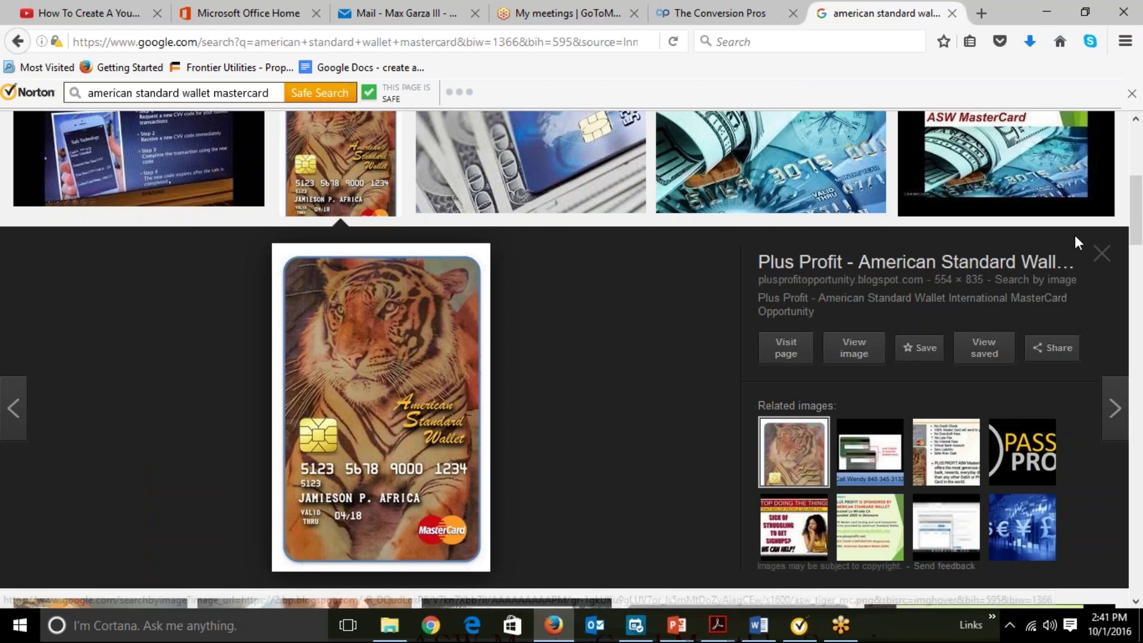
Close the tiger card preview and browse the image results, returning to the top.
click(1098, 257)
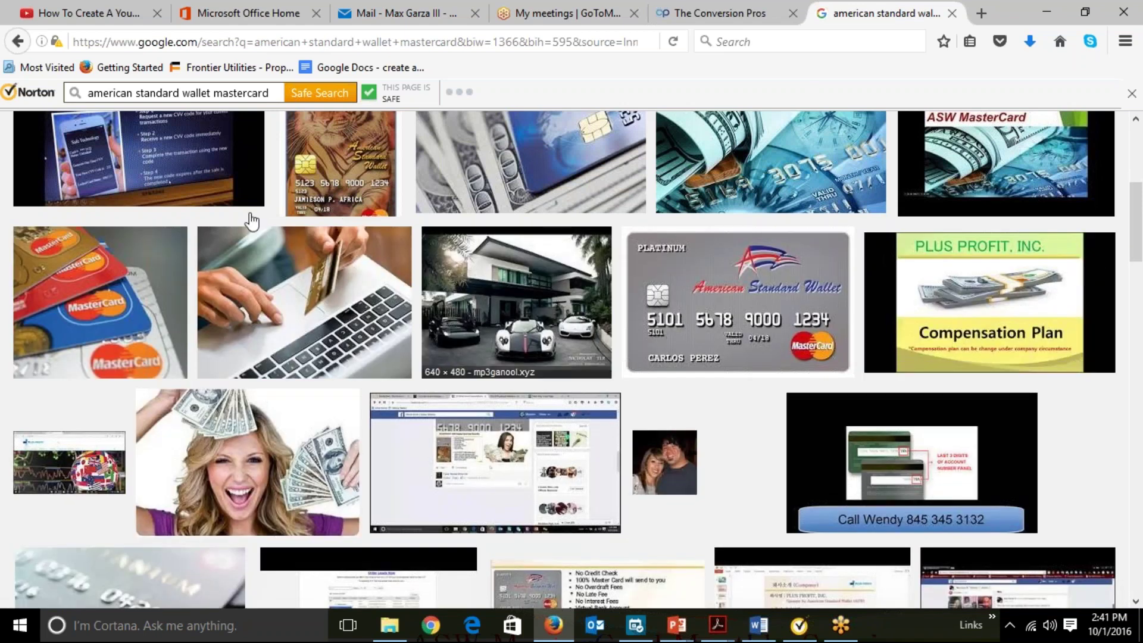
scroll(252, 222, up, 5)
scroll(252, 221, down, 8)
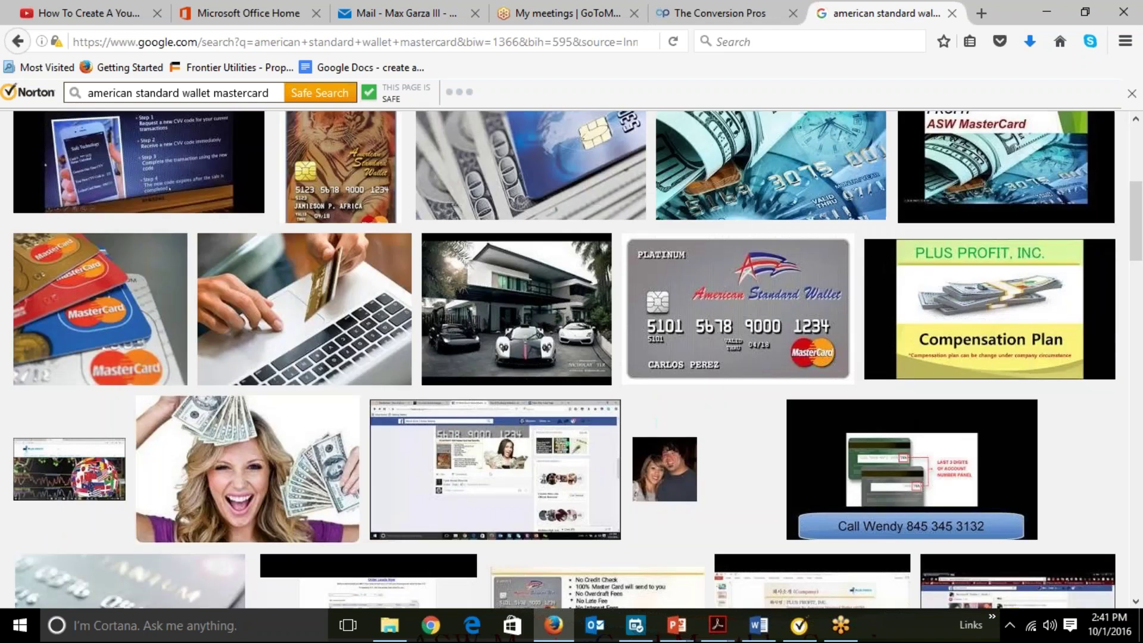
scroll(252, 221, down, 10)
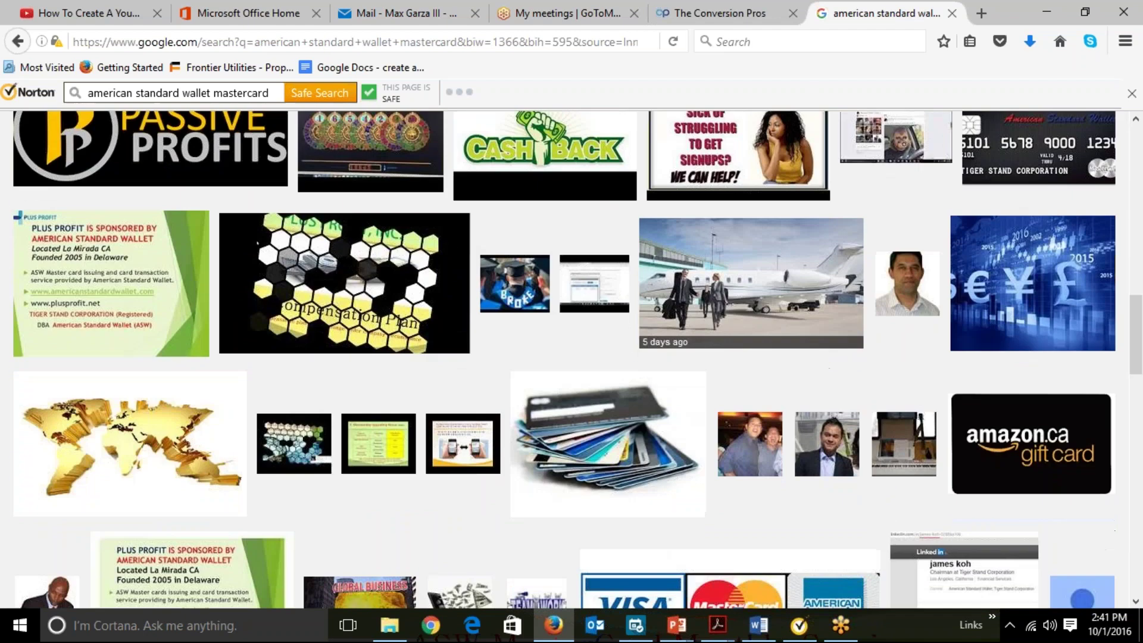
scroll(252, 221, down, 10)
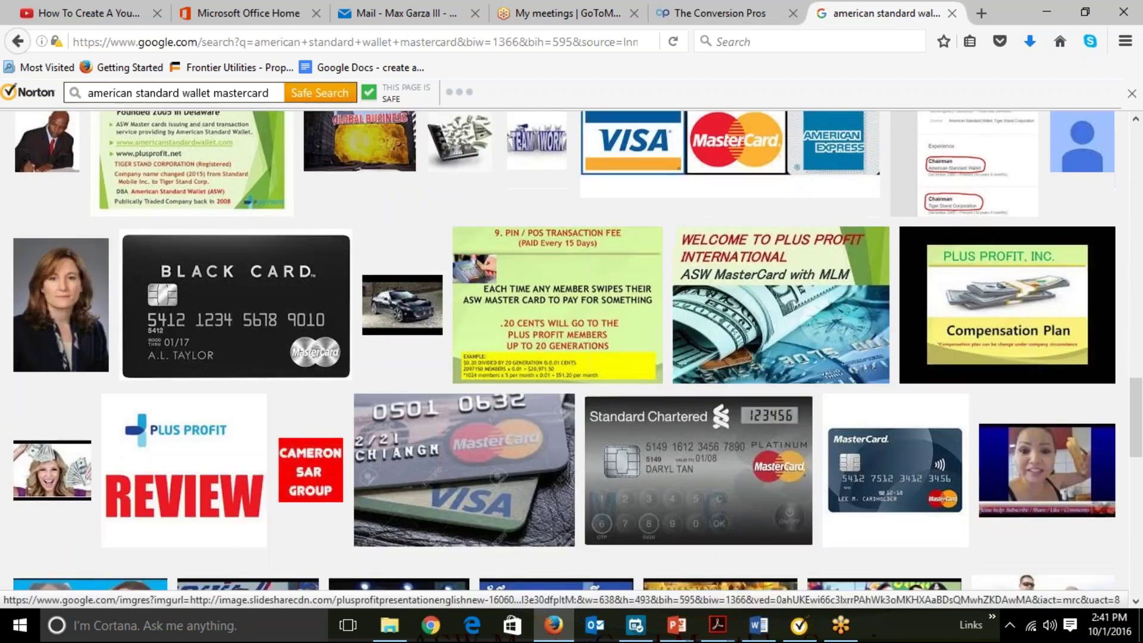
scroll(252, 221, down, 7)
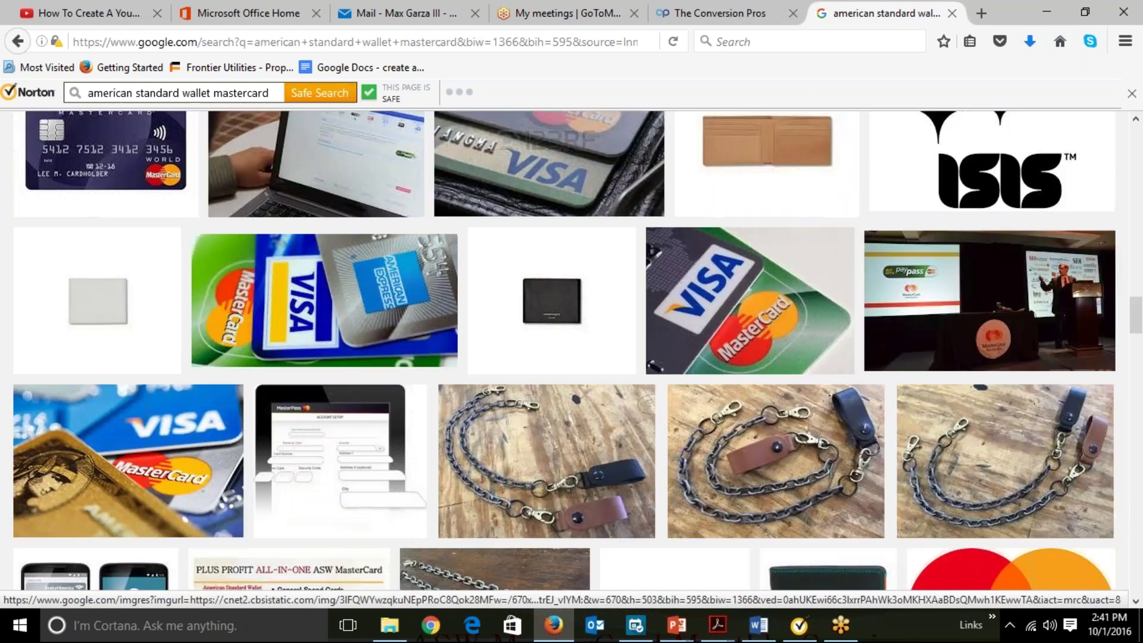
scroll(252, 222, down, 10)
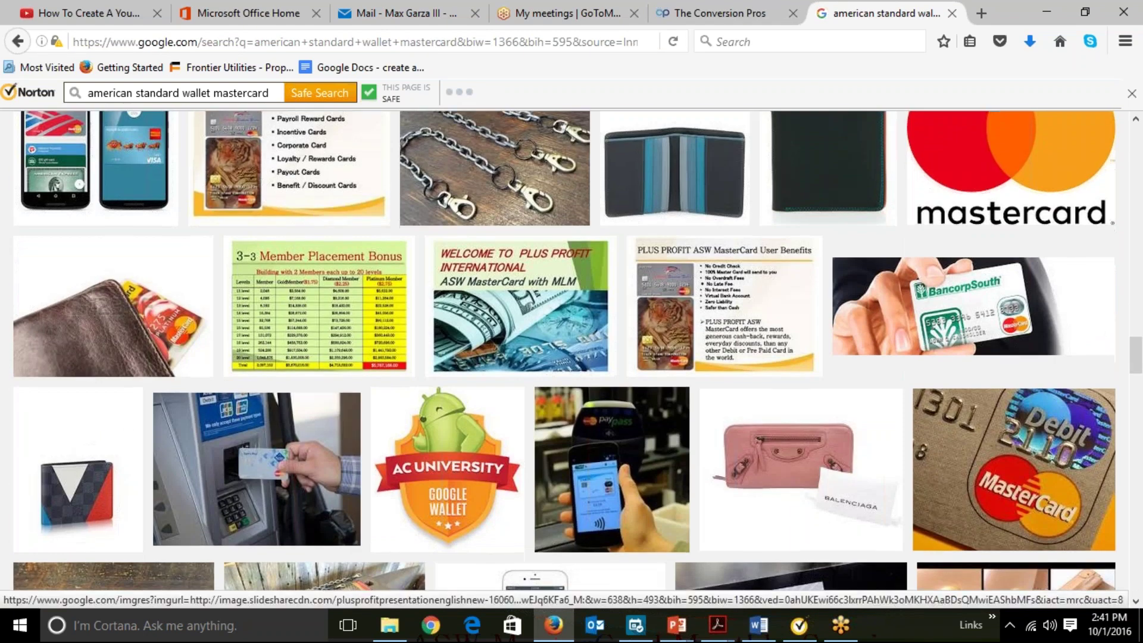
scroll(253, 222, down, 12)
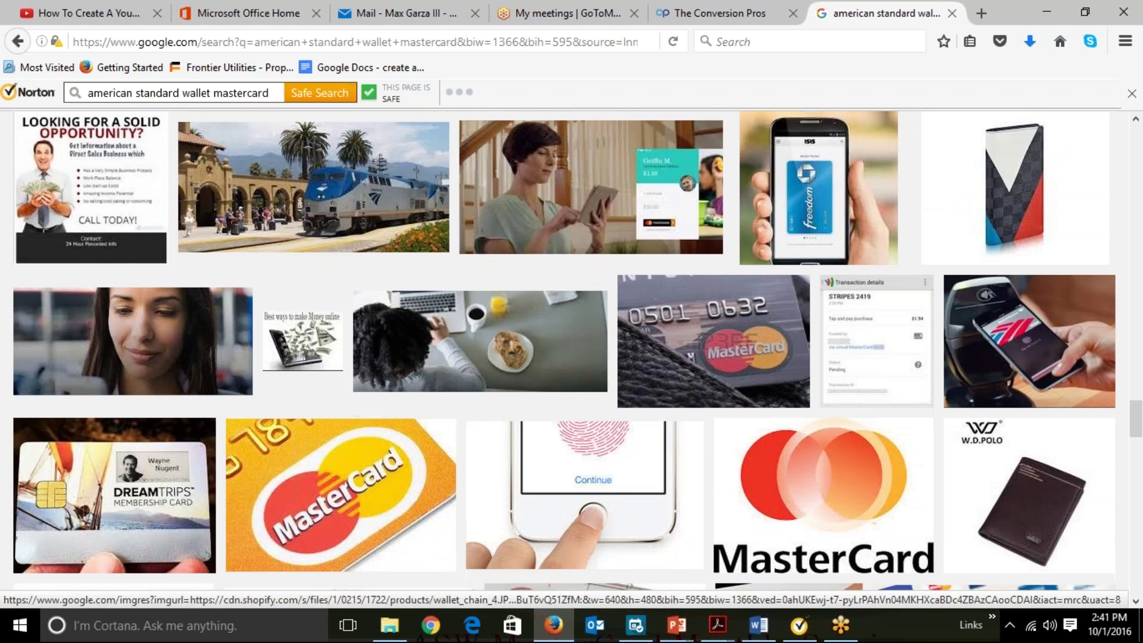
scroll(252, 202, down, 13)
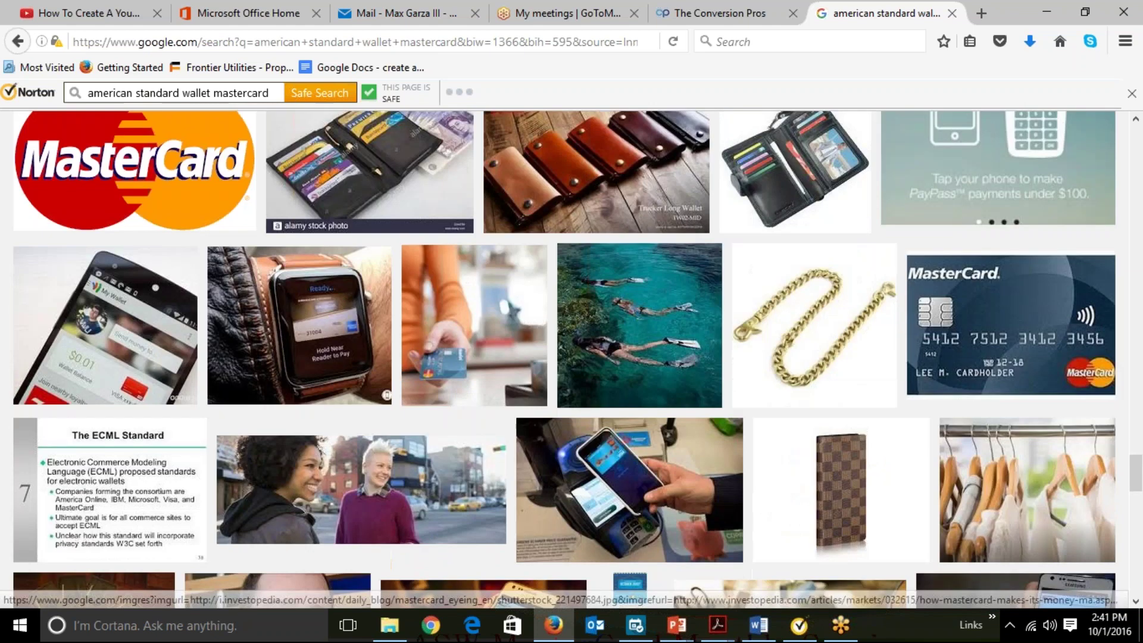
scroll(253, 203, up, 20)
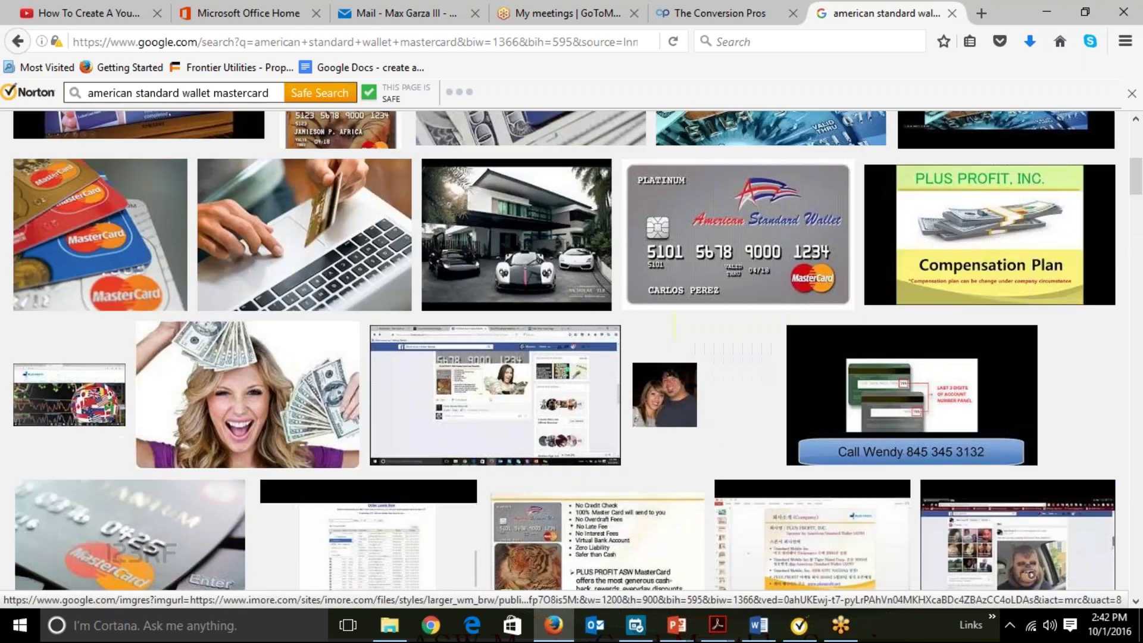
scroll(253, 203, up, 6)
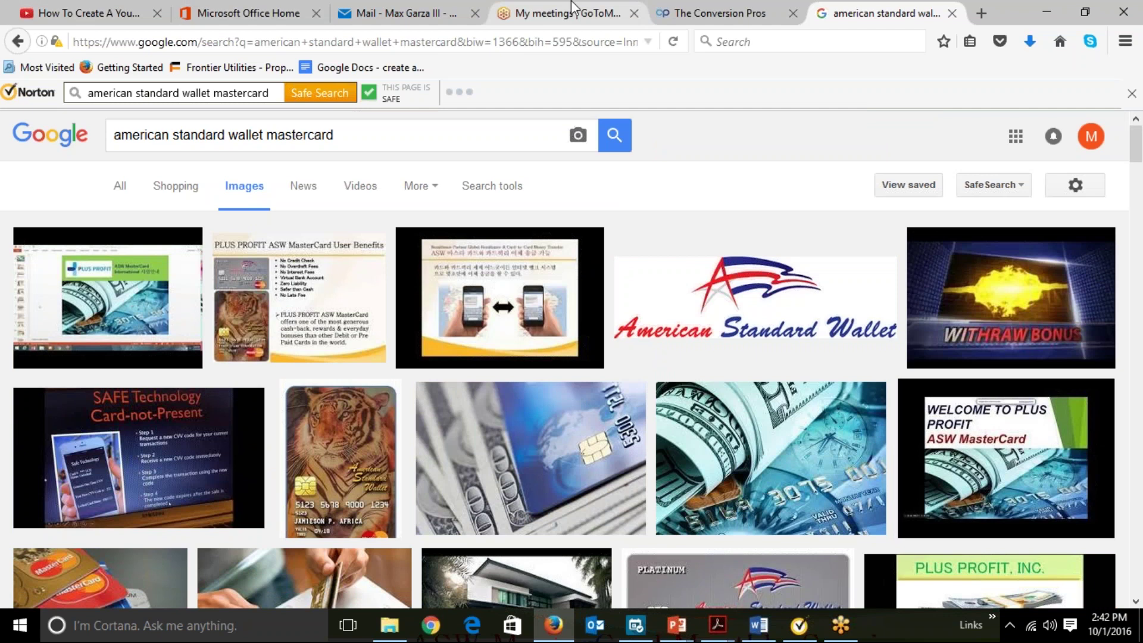
Return to The Conversion Pros and apply the 238 x 358 tiger card image settings.
click(708, 12)
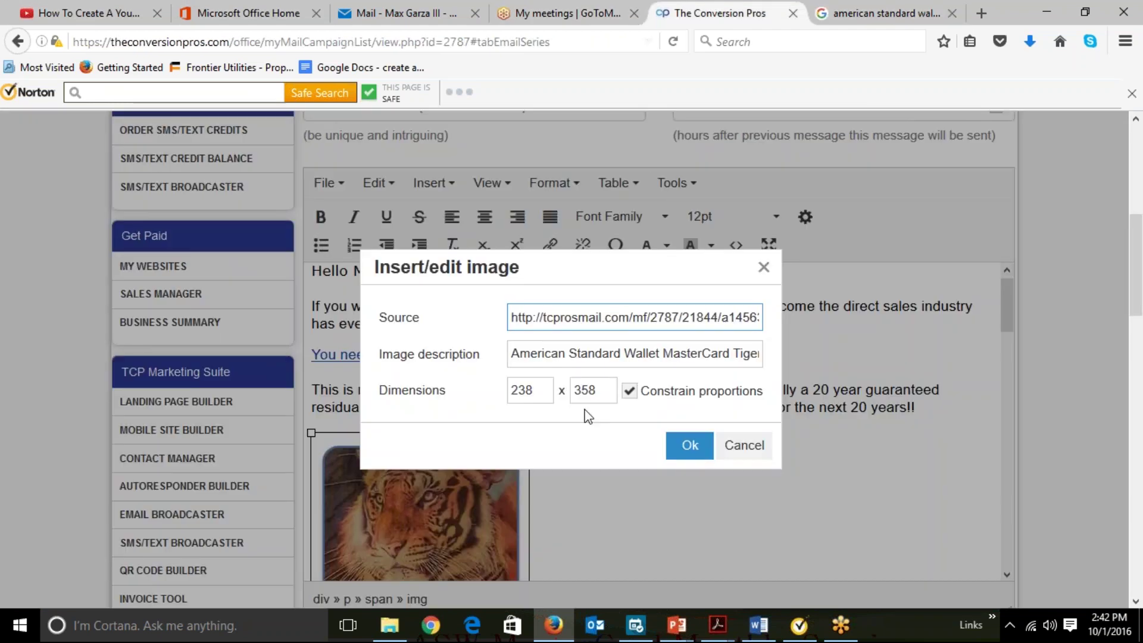
click(689, 446)
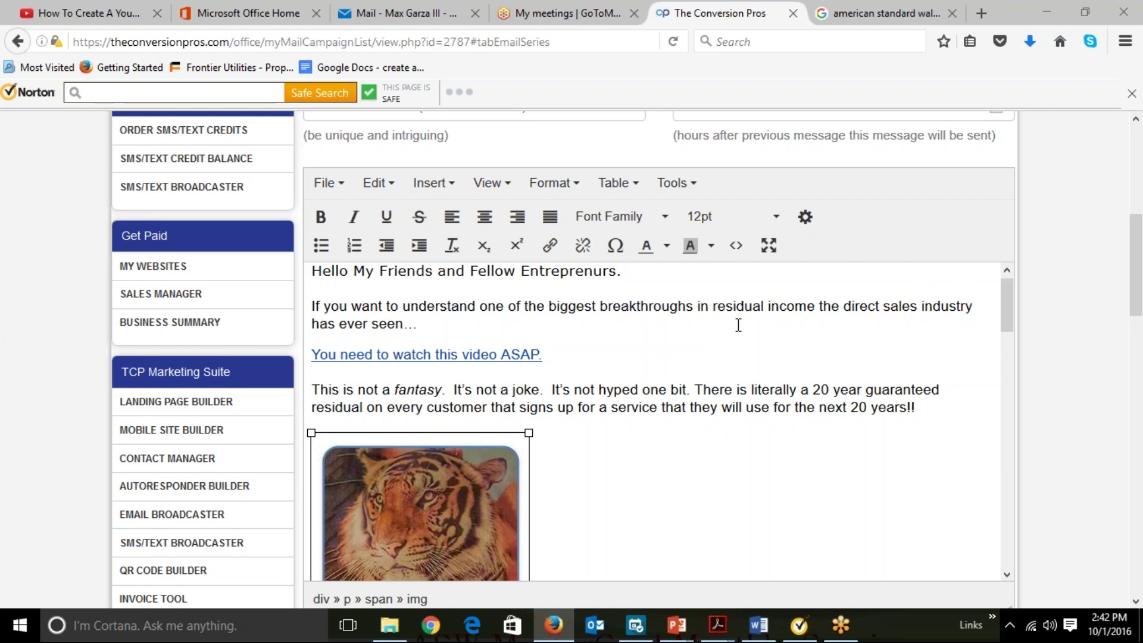
click(607, 392)
scroll(609, 397, down, 5)
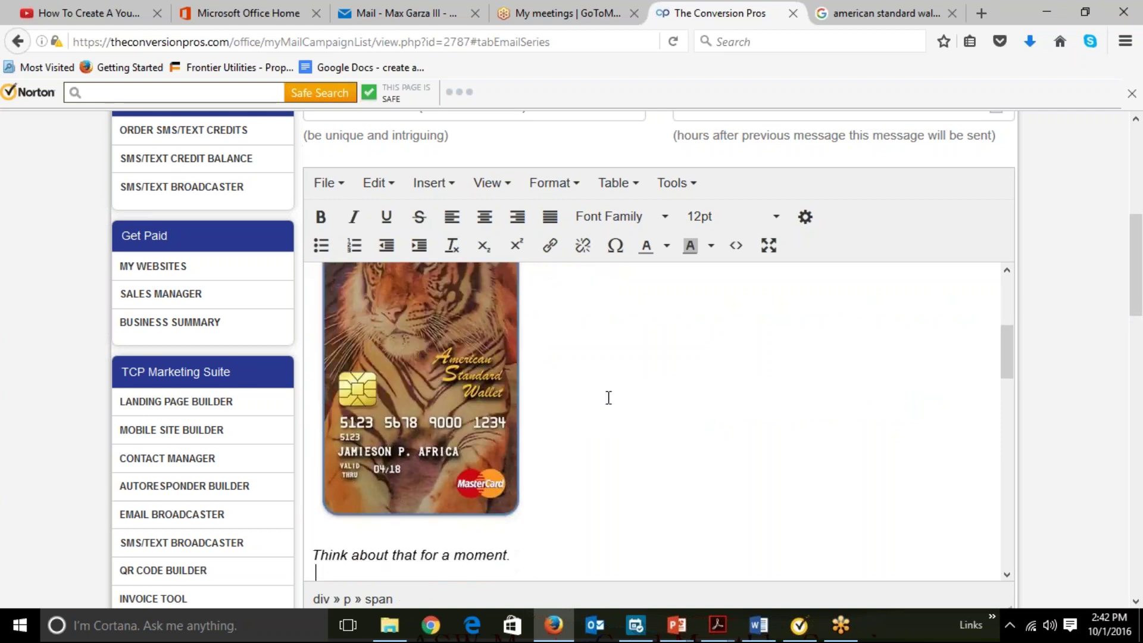
scroll(608, 397, down, 6)
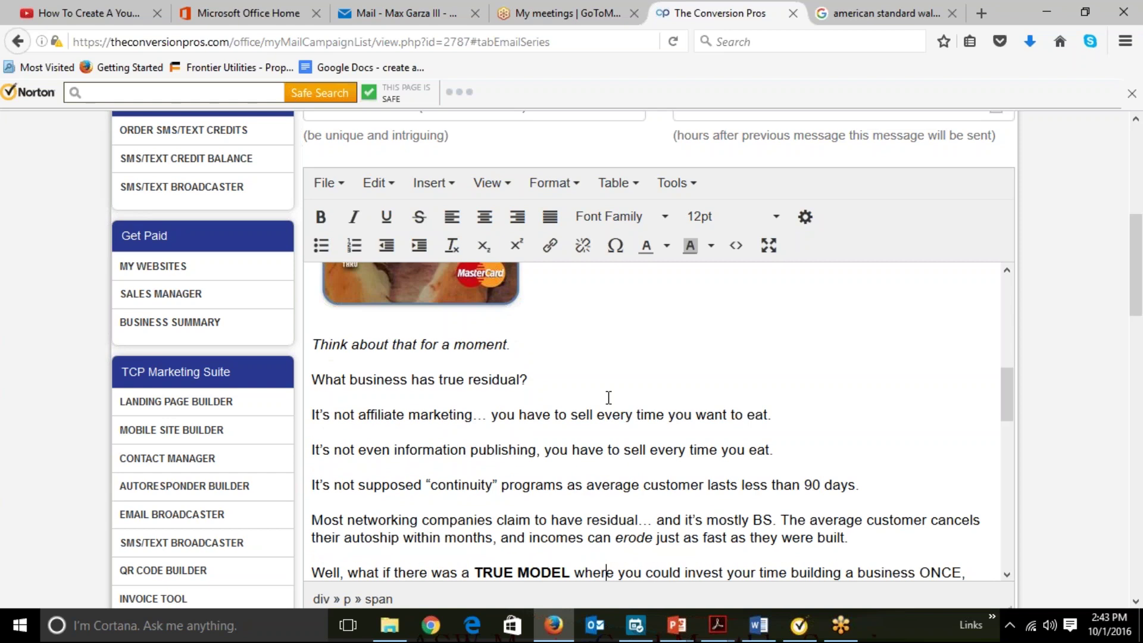
scroll(608, 397, down, 7)
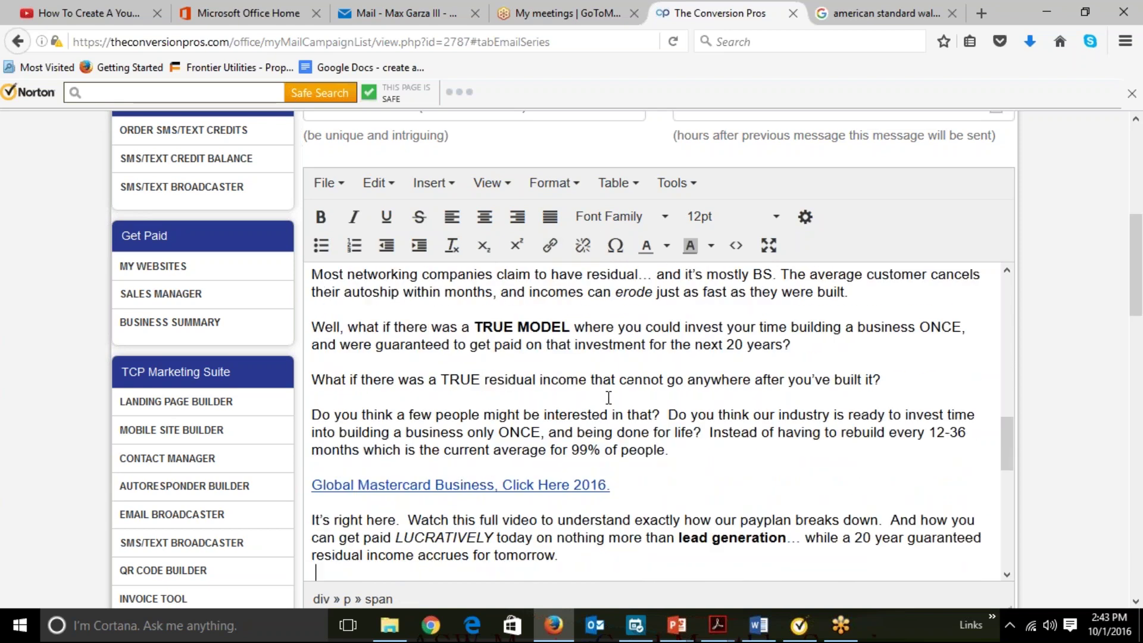
scroll(609, 397, down, 6)
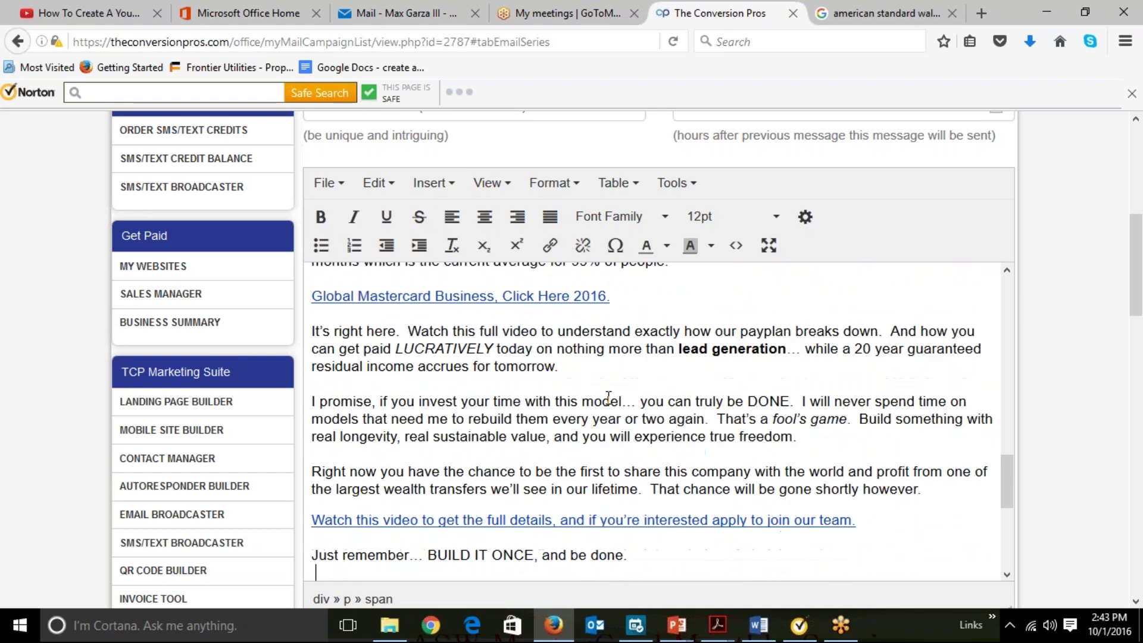
scroll(608, 398, down, 8)
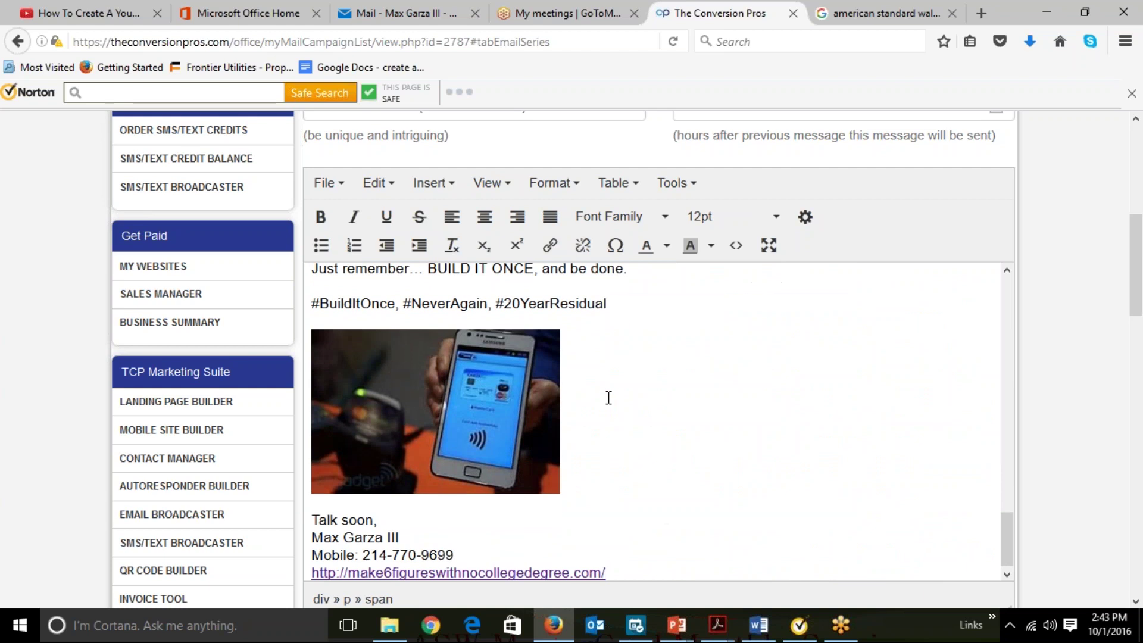
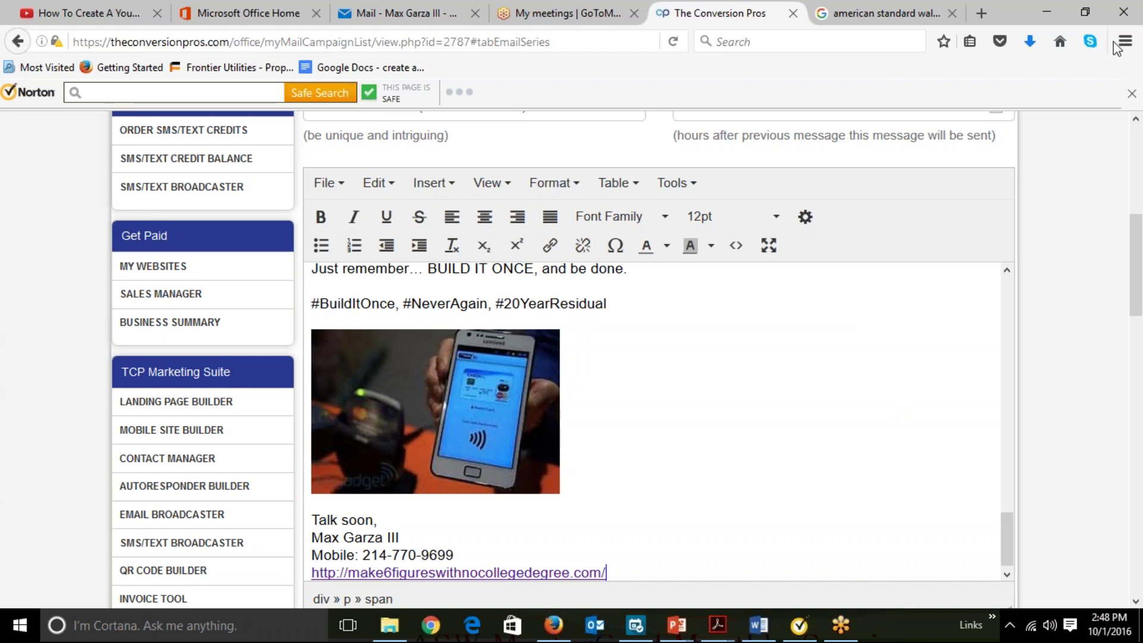
Scroll below the message editor to the email series table showing message 21844's 24-hour delay.
scroll(1079, 364, down, 1)
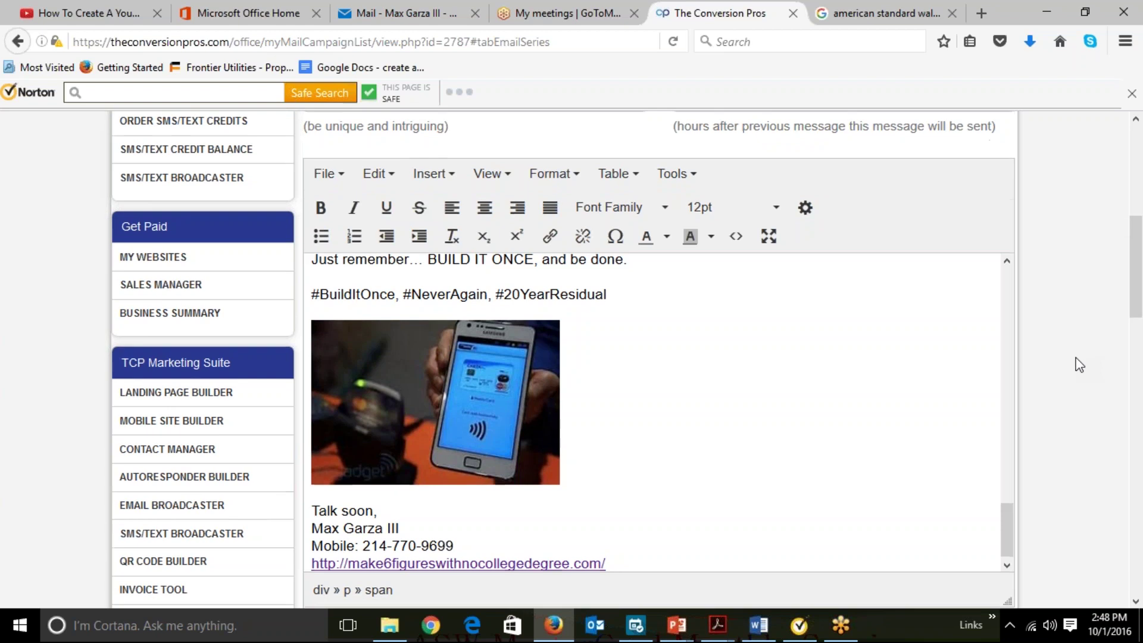
scroll(1080, 364, down, 6)
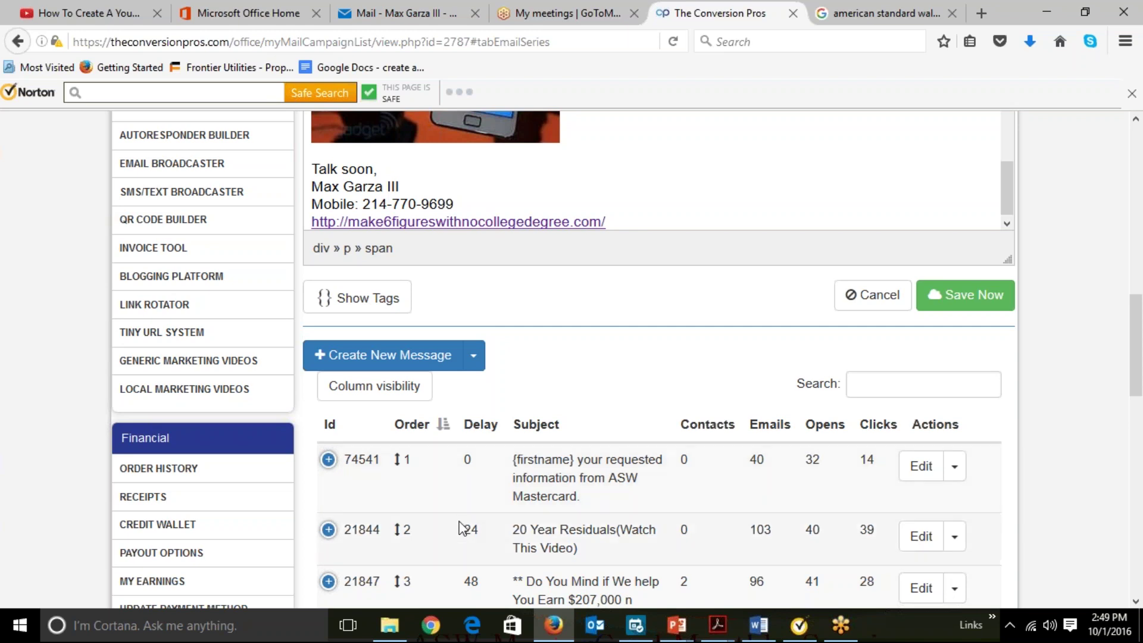
scroll(1074, 404, down, 5)
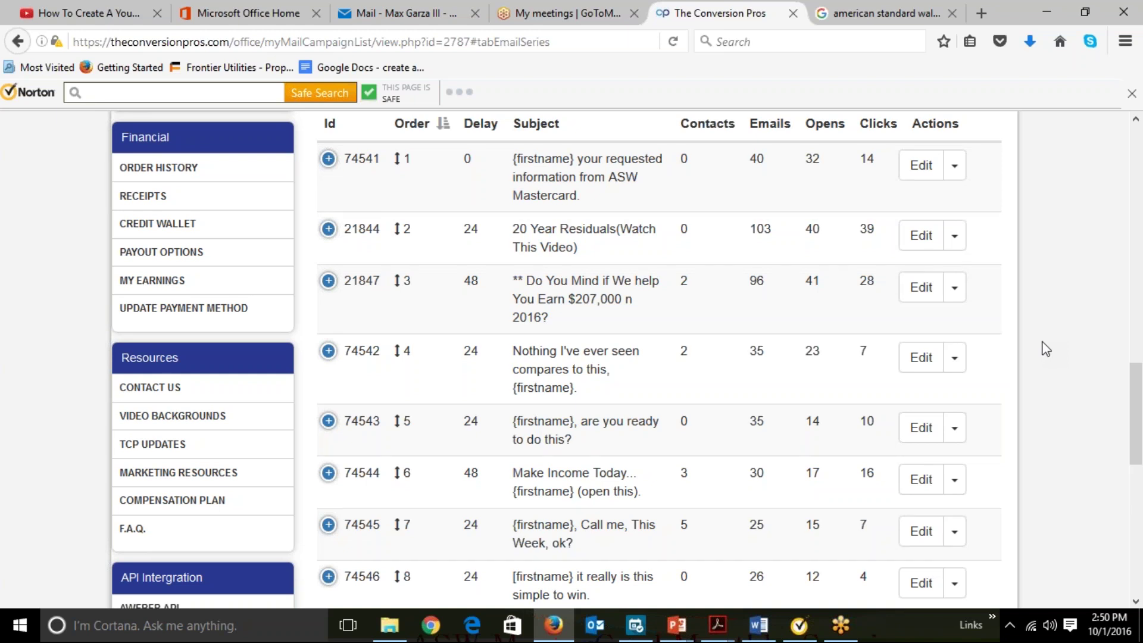
scroll(1046, 350, down, 2)
scroll(1046, 349, down, 3)
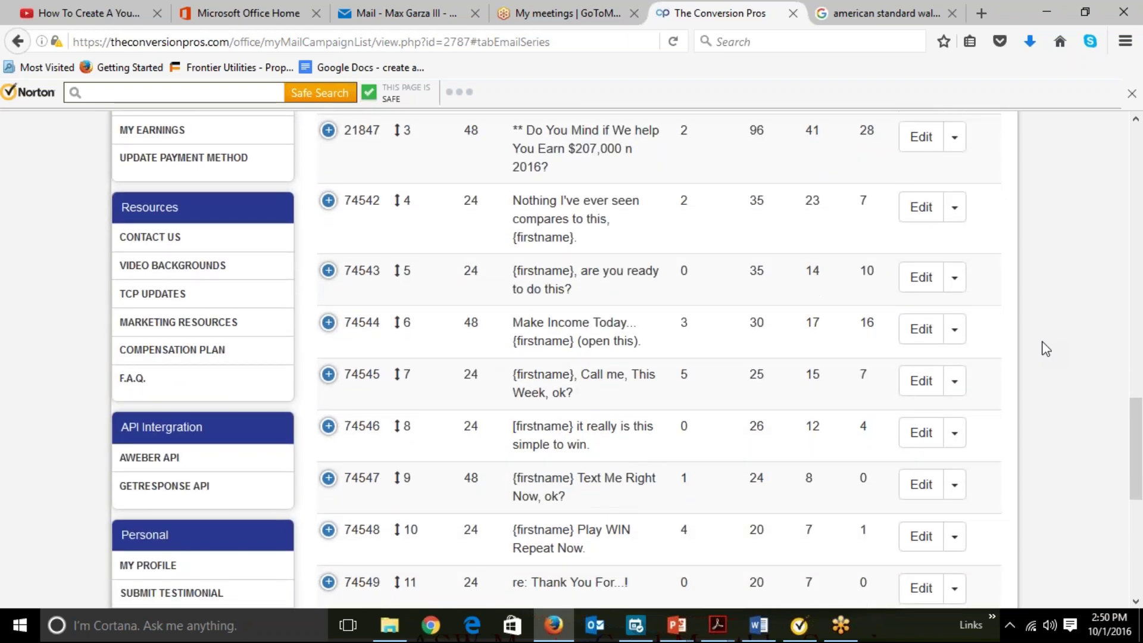
scroll(1046, 350, down, 3)
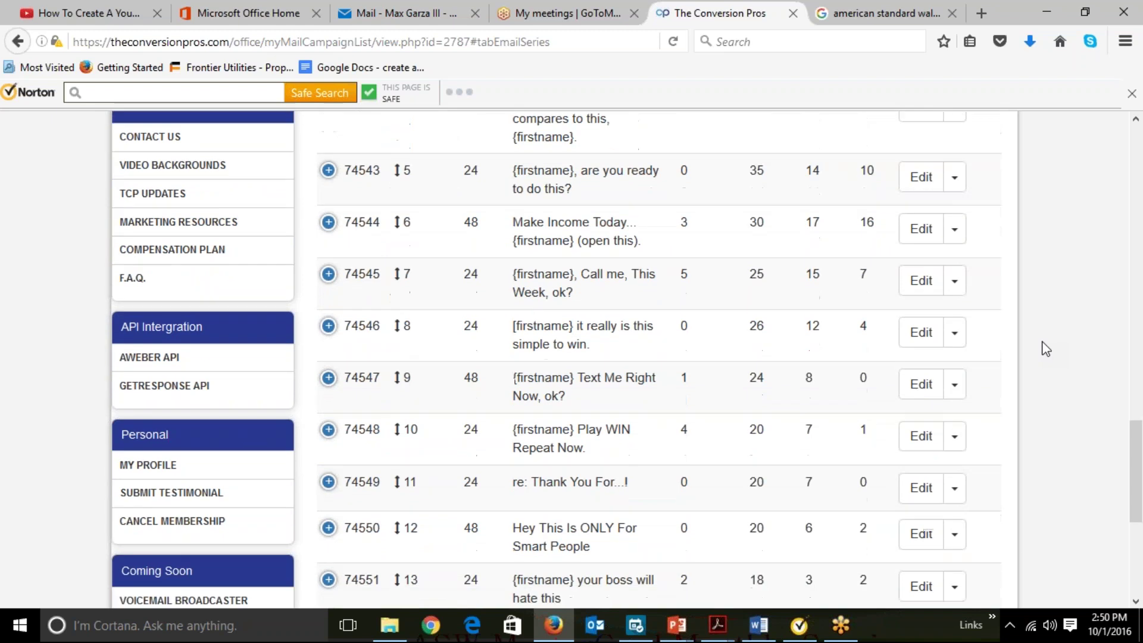
scroll(1046, 350, down, 5)
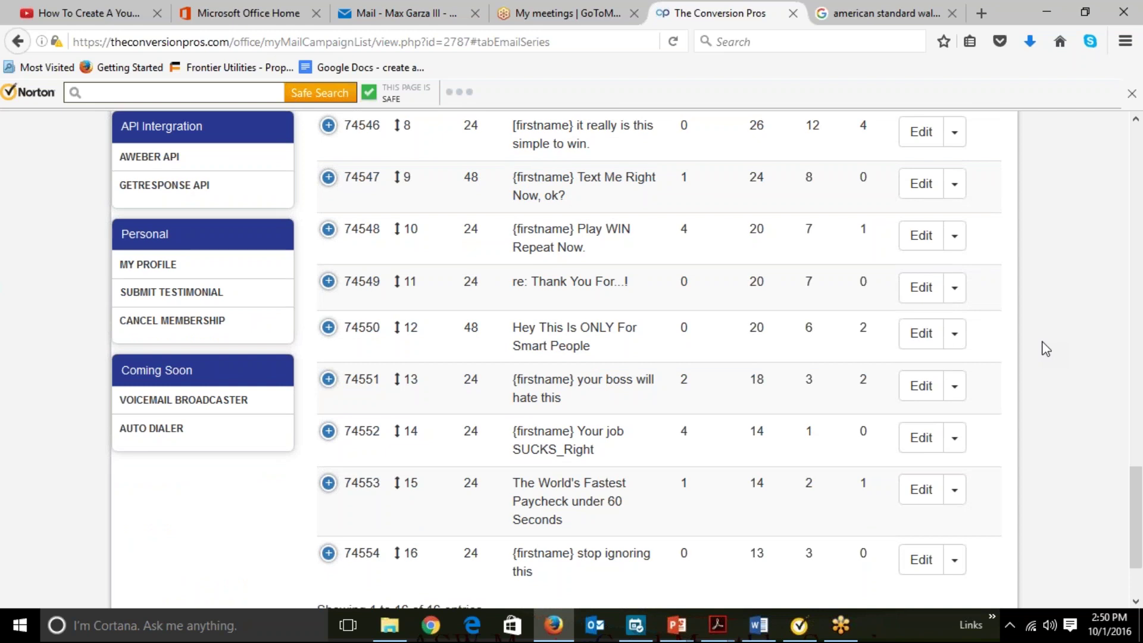
scroll(1045, 349, up, 5)
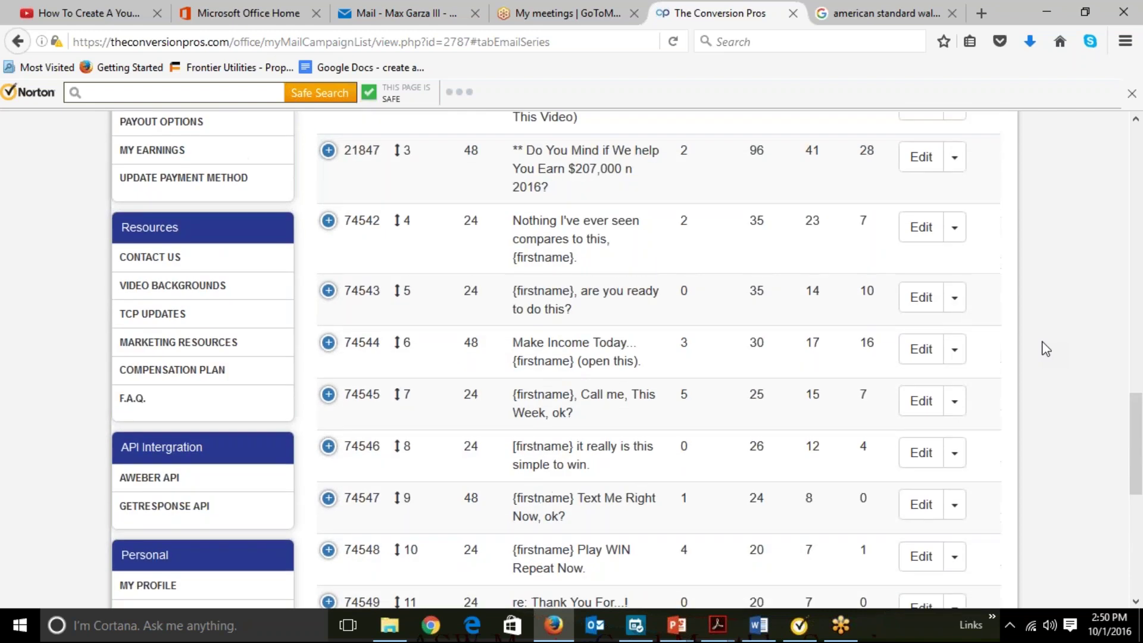
scroll(1046, 349, up, 4)
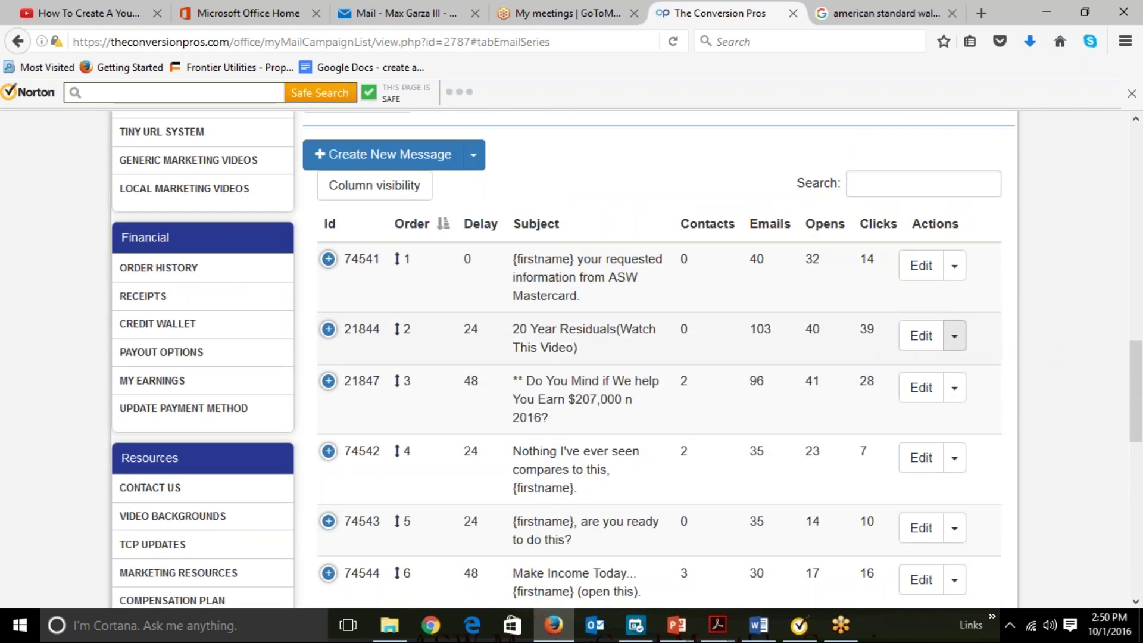
Edit message 21844, try delays of 12, 36 and 48, then leave Delay blank.
click(922, 340)
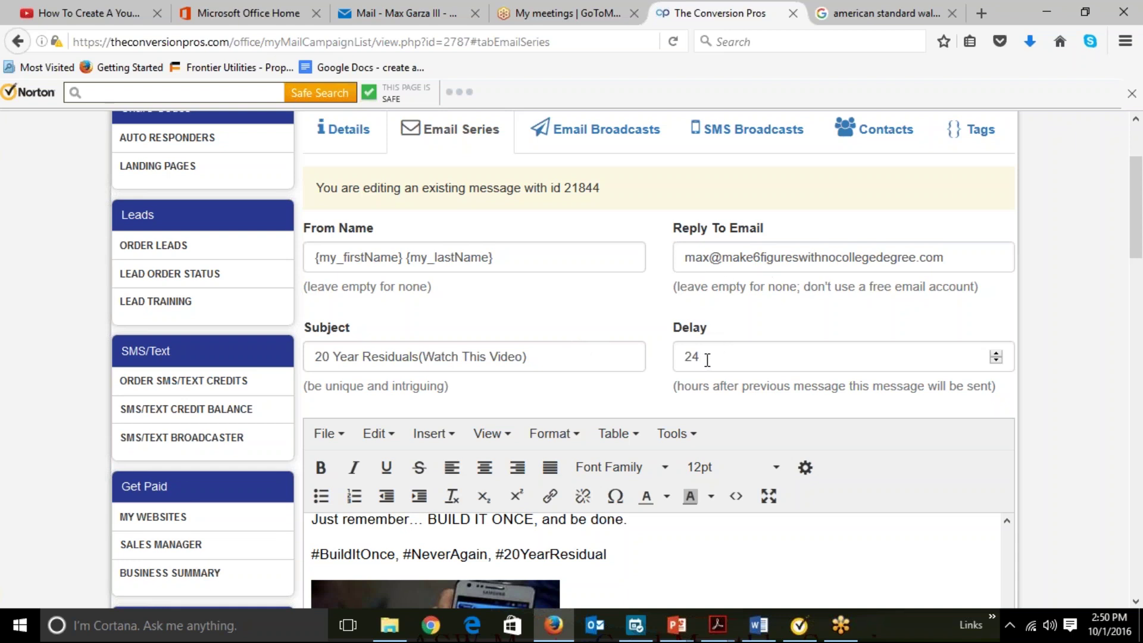
drag(707, 359, 671, 364)
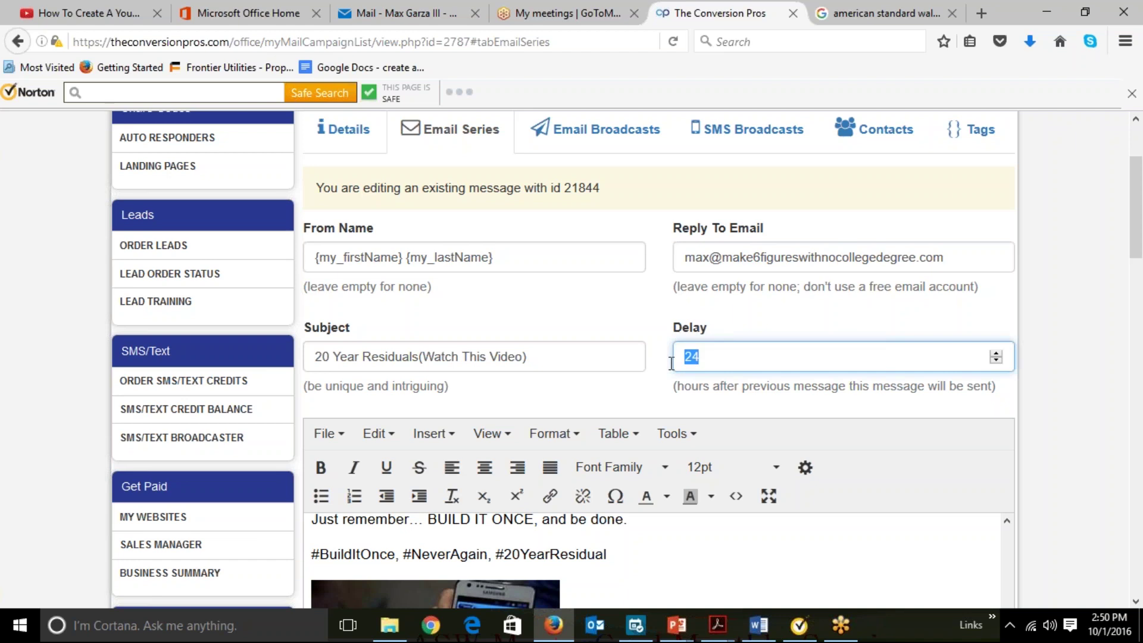
text(12)
key(BackSpace)
key(BackSpace)
text(36)
key(BackSpace)
key(BackSpace)
text(48)
key(BackSpace)
key(BackSpace)
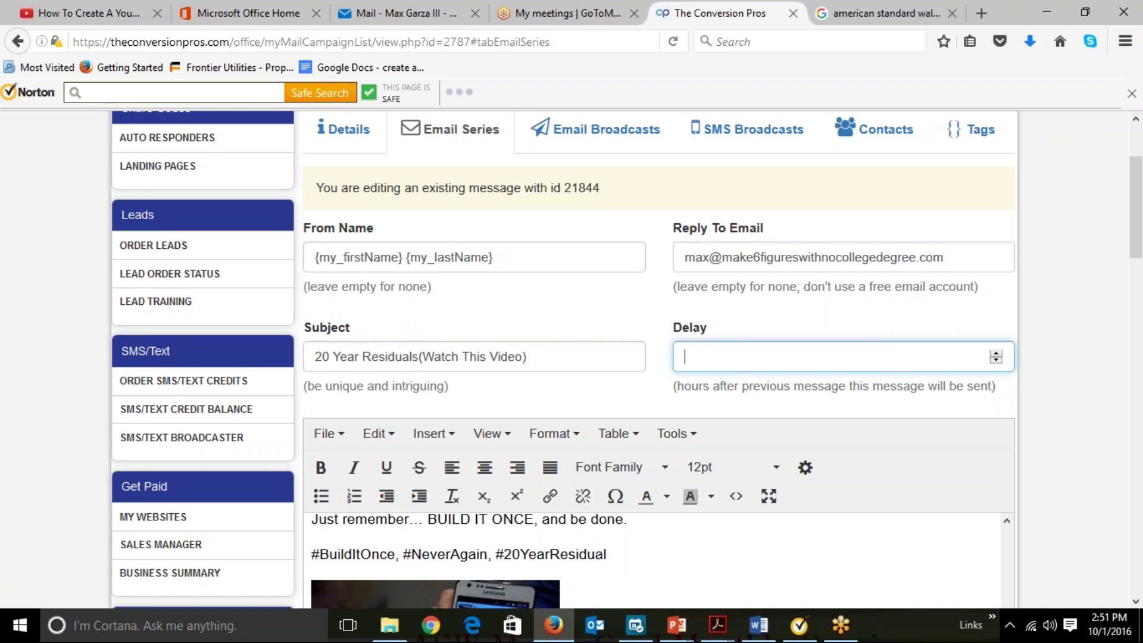
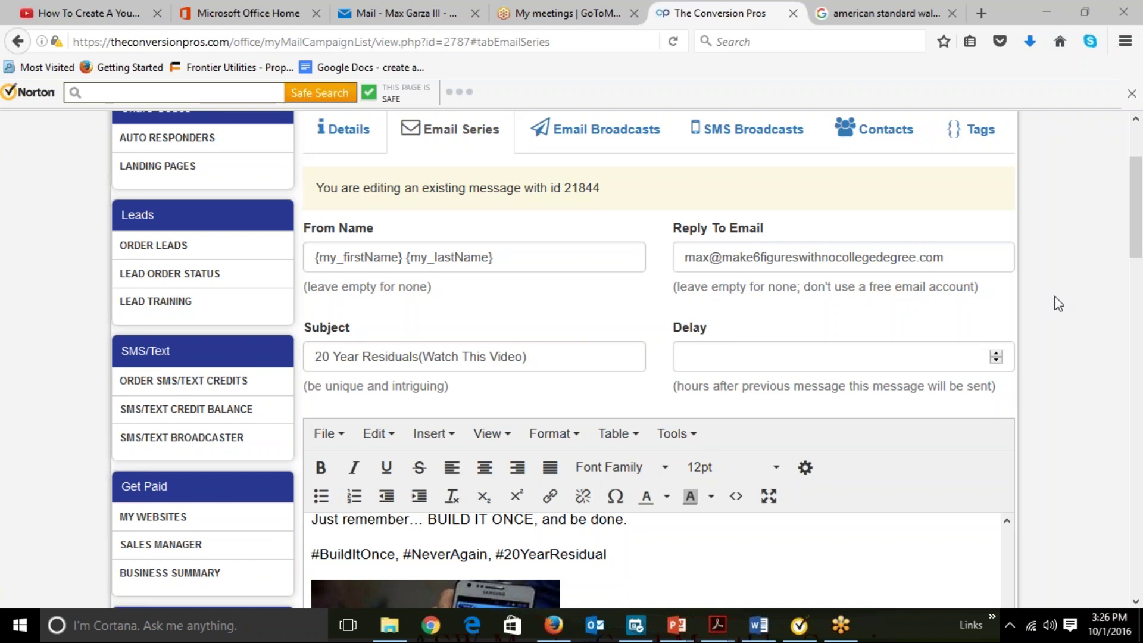
Open Autoresponder Builder and browse the campaigns from ASW Mastercard Training to Javita Coffee Company.
scroll(1059, 374, down, 3)
scroll(1059, 374, down, 3)
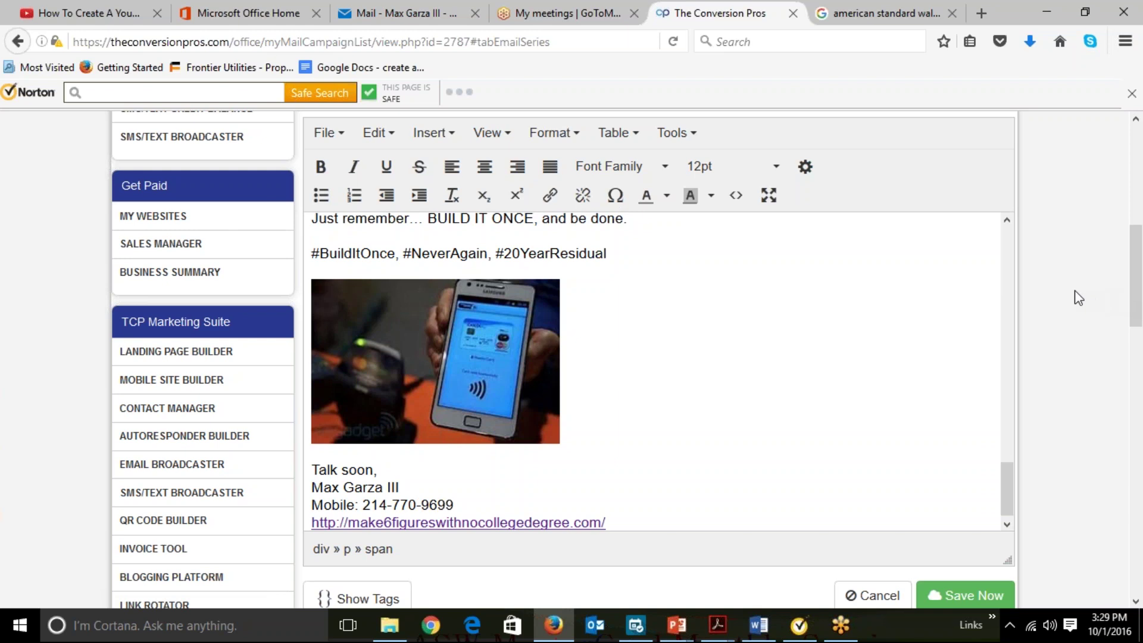
scroll(1074, 292, up, 7)
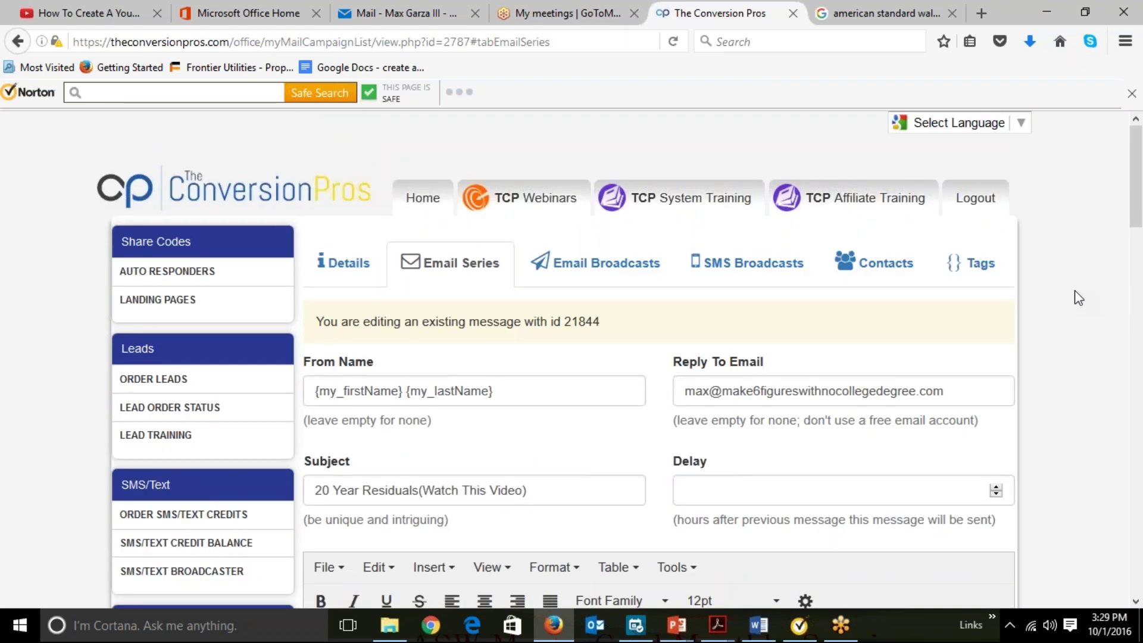
scroll(1074, 290, down, 3)
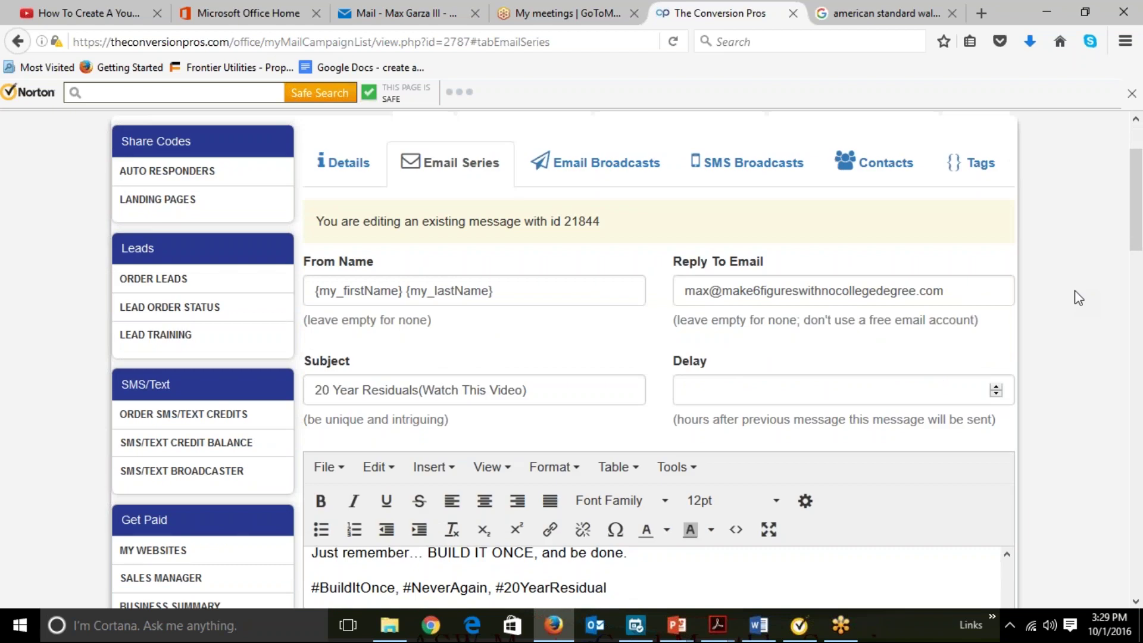
scroll(1074, 291, down, 6)
scroll(1073, 291, down, 3)
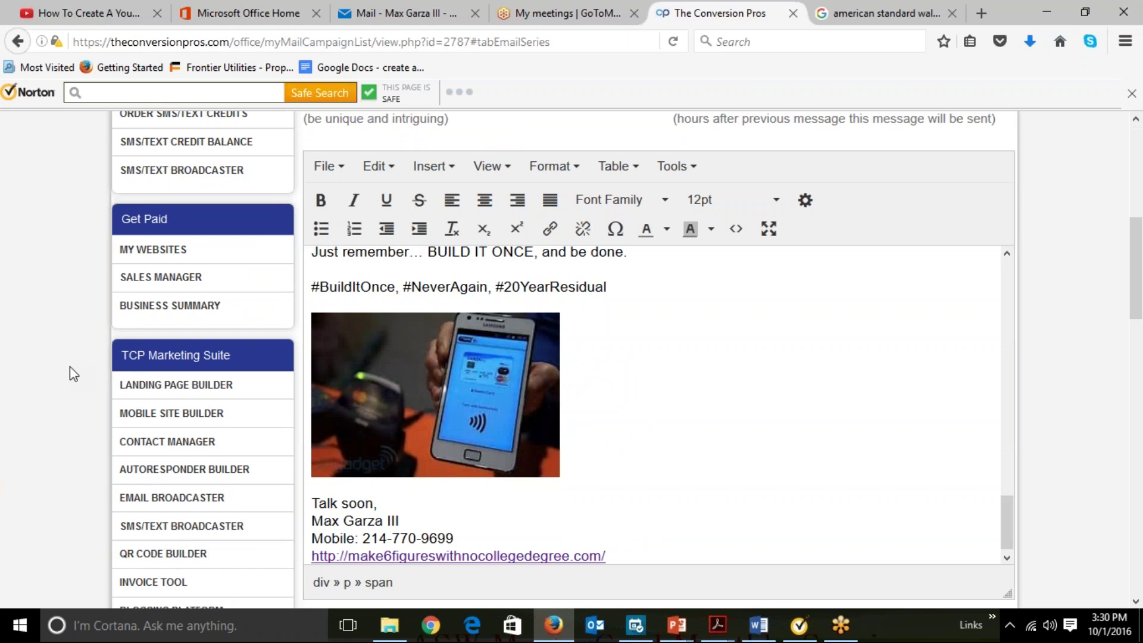
scroll(70, 366, up, 7)
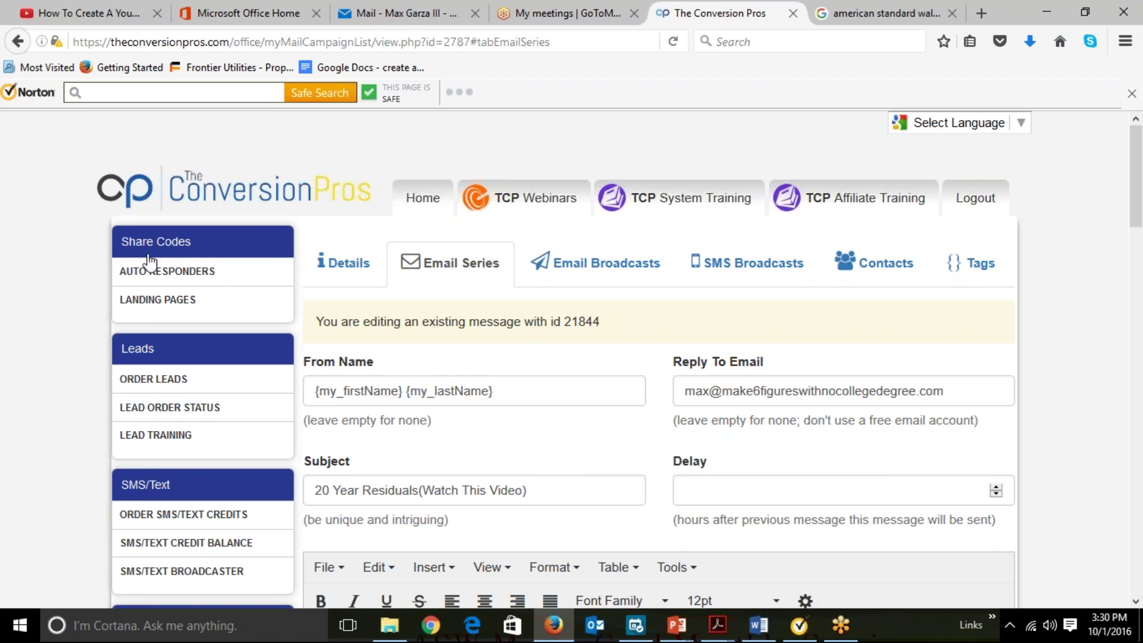
scroll(60, 337, down, 5)
scroll(57, 330, down, 10)
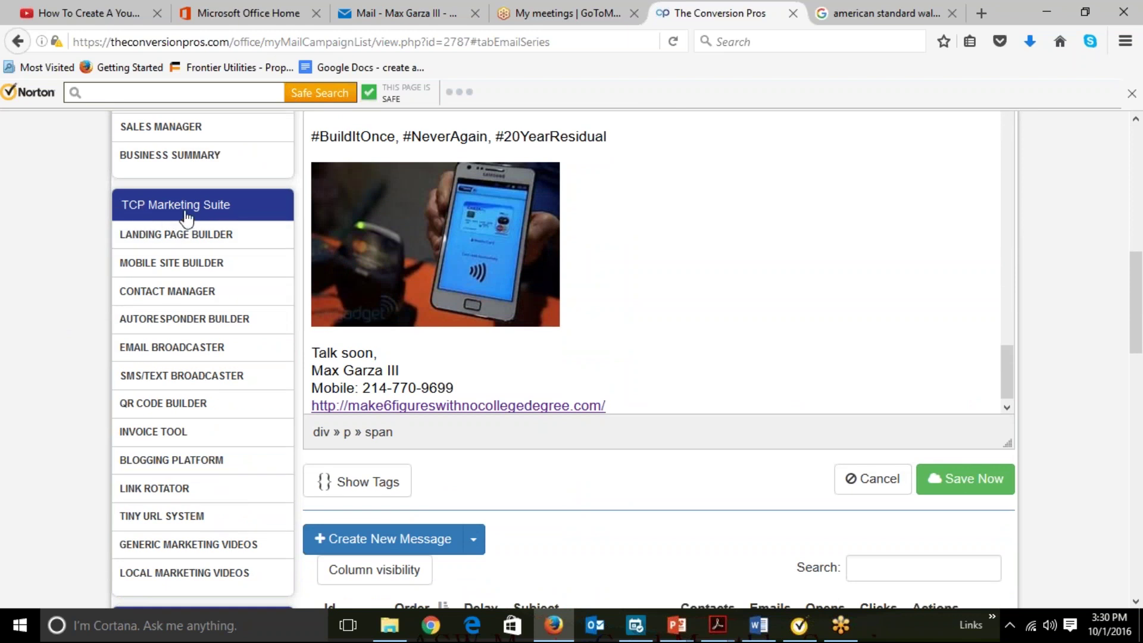
click(200, 322)
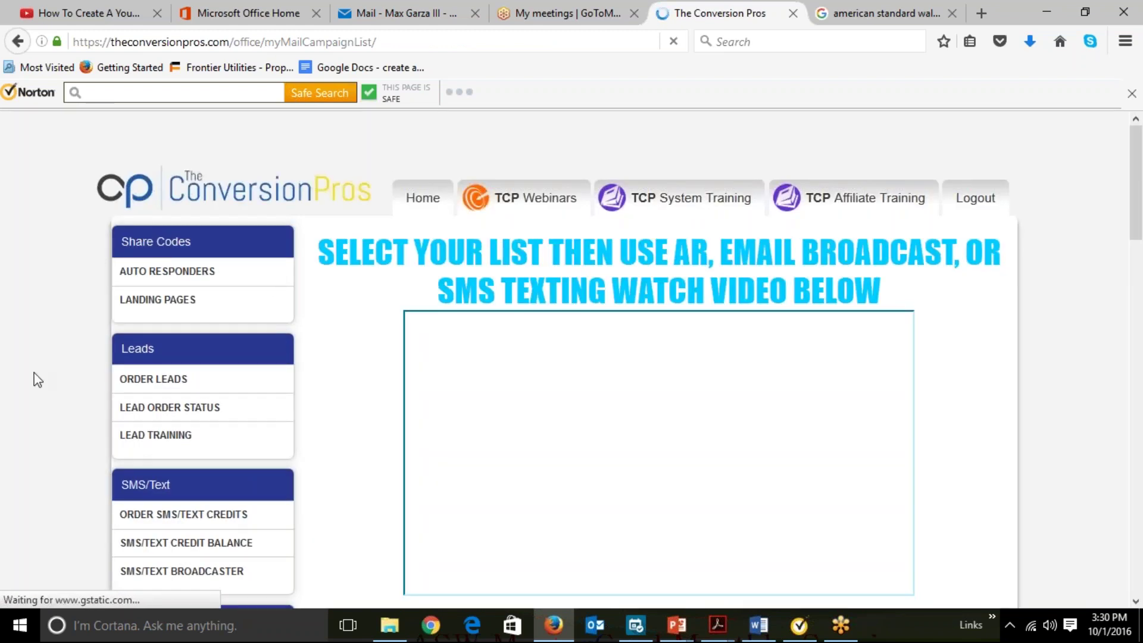
scroll(37, 379, down, 3)
scroll(37, 379, down, 3)
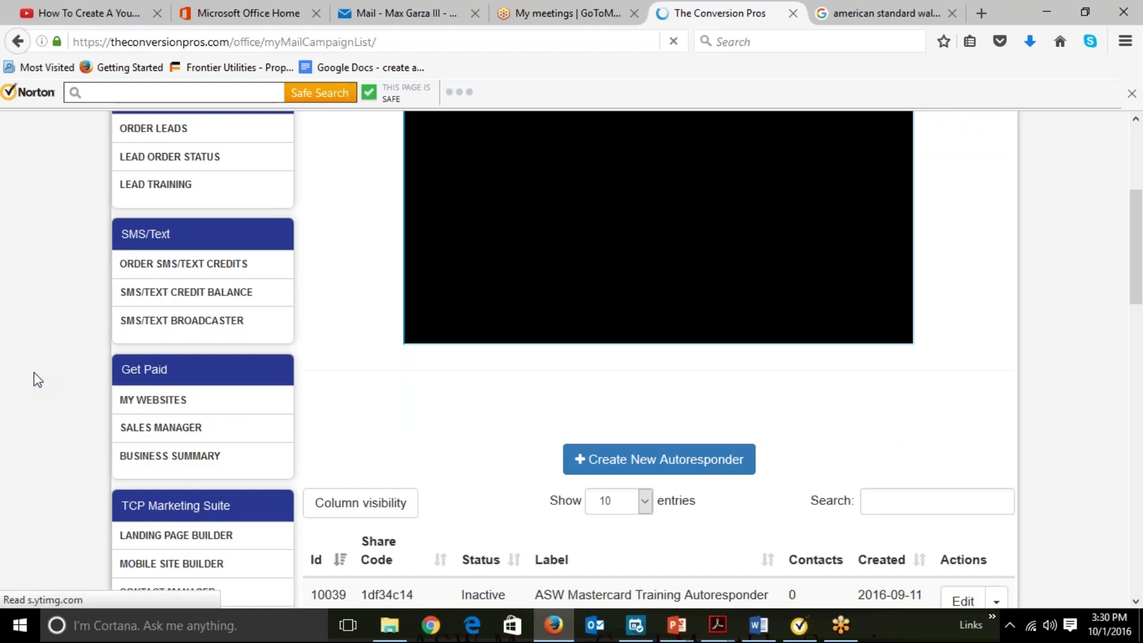
scroll(35, 379, down, 2)
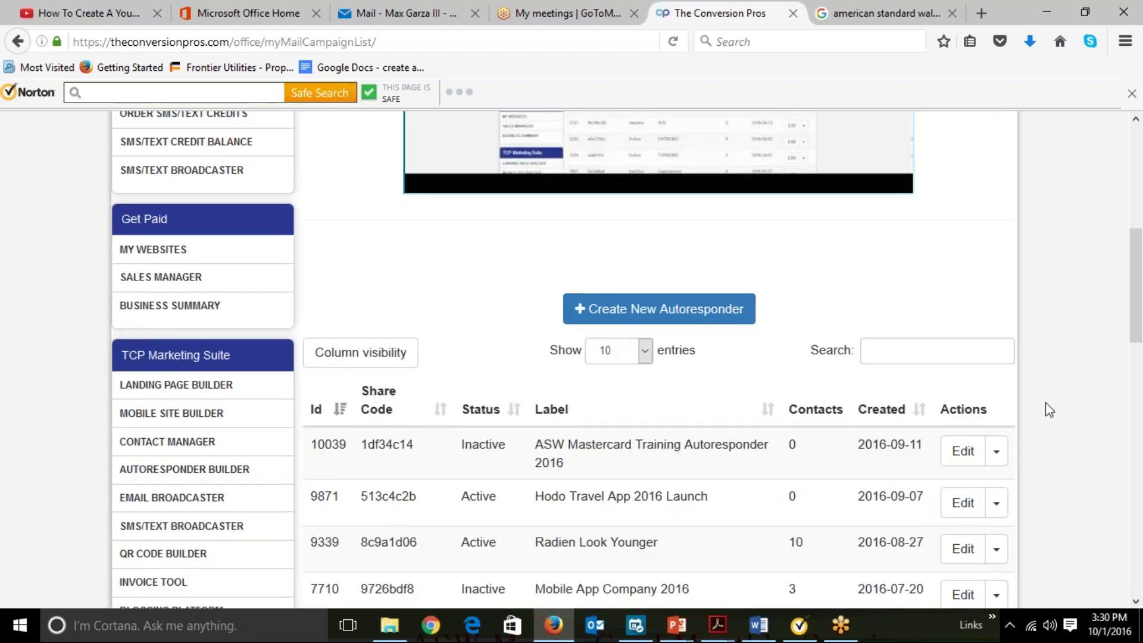
scroll(1048, 408, down, 4)
scroll(1049, 409, down, 9)
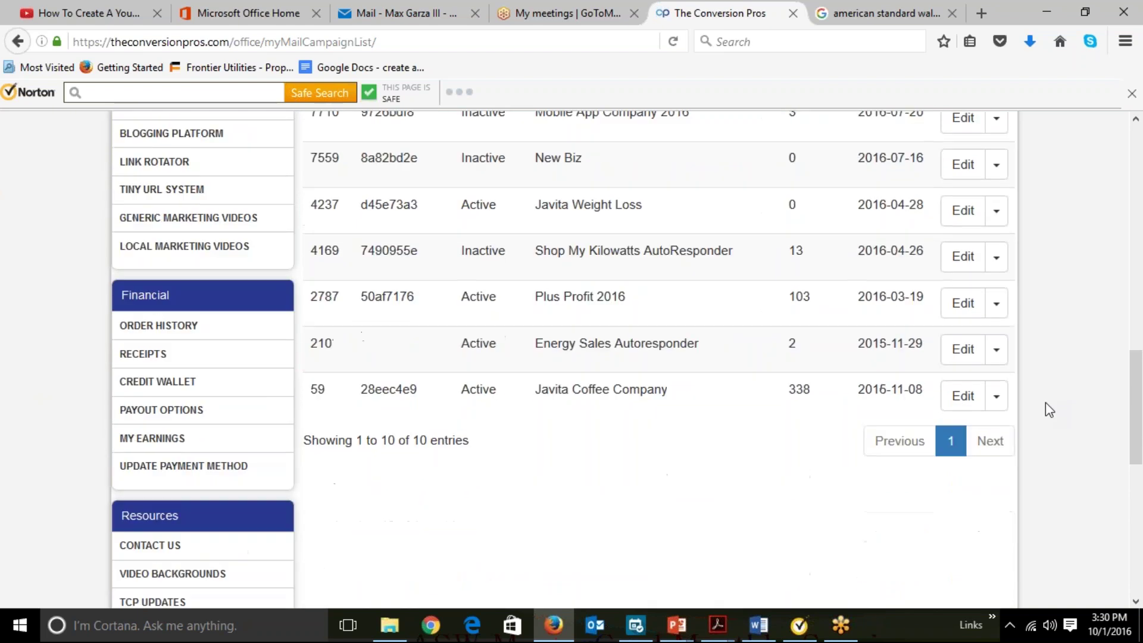
scroll(1046, 408, up, 13)
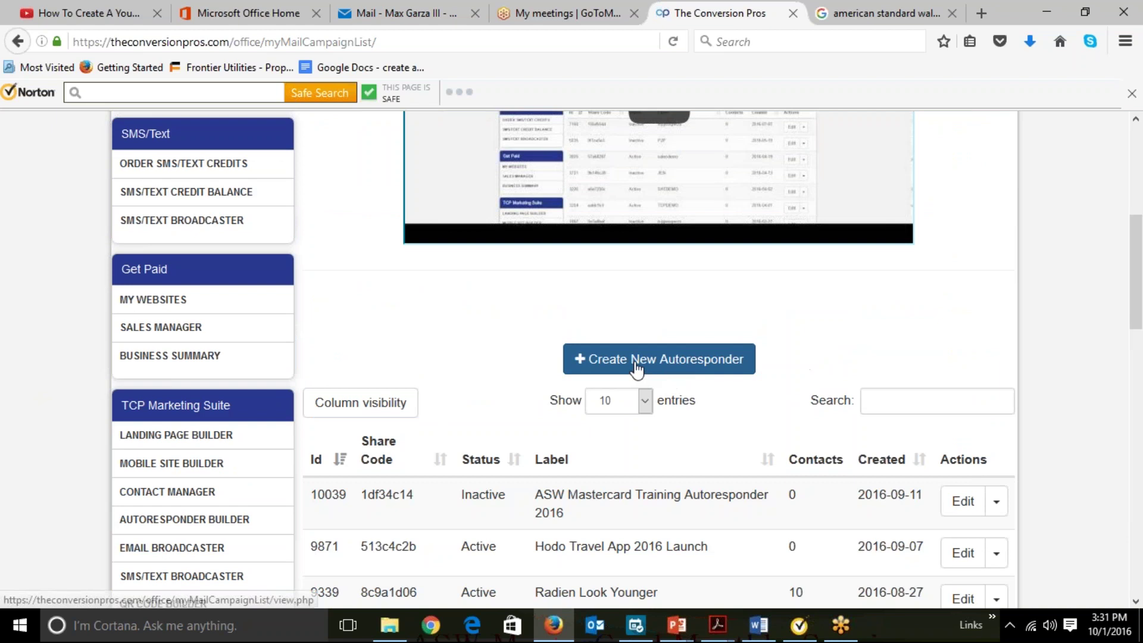
Start a new autoresponder campaign with a blank details form.
click(635, 364)
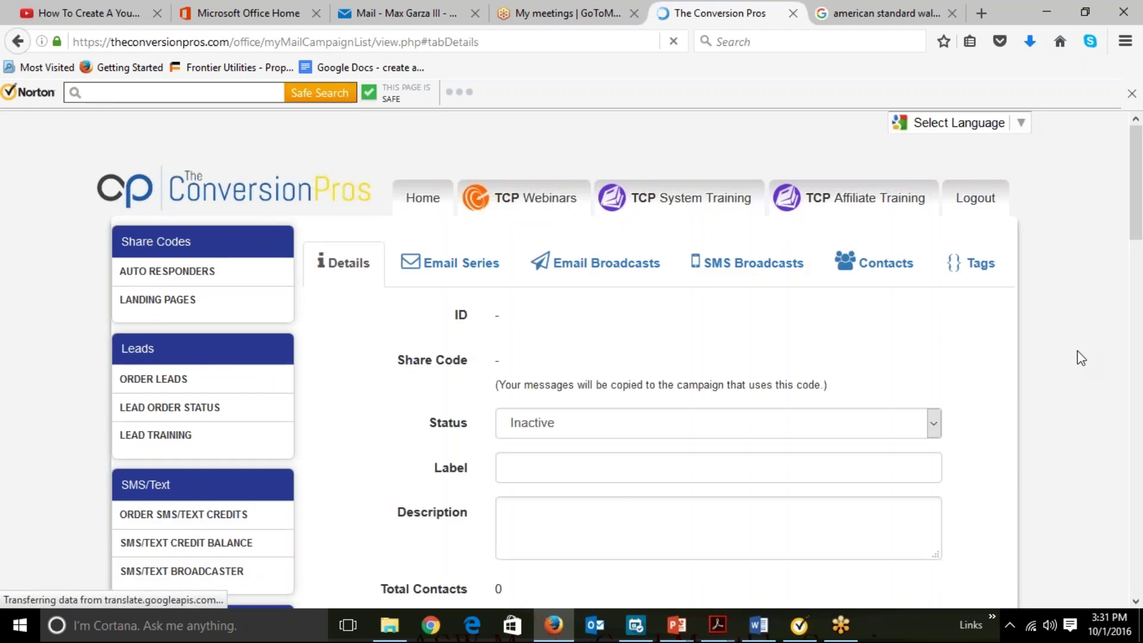
scroll(1081, 357, down, 9)
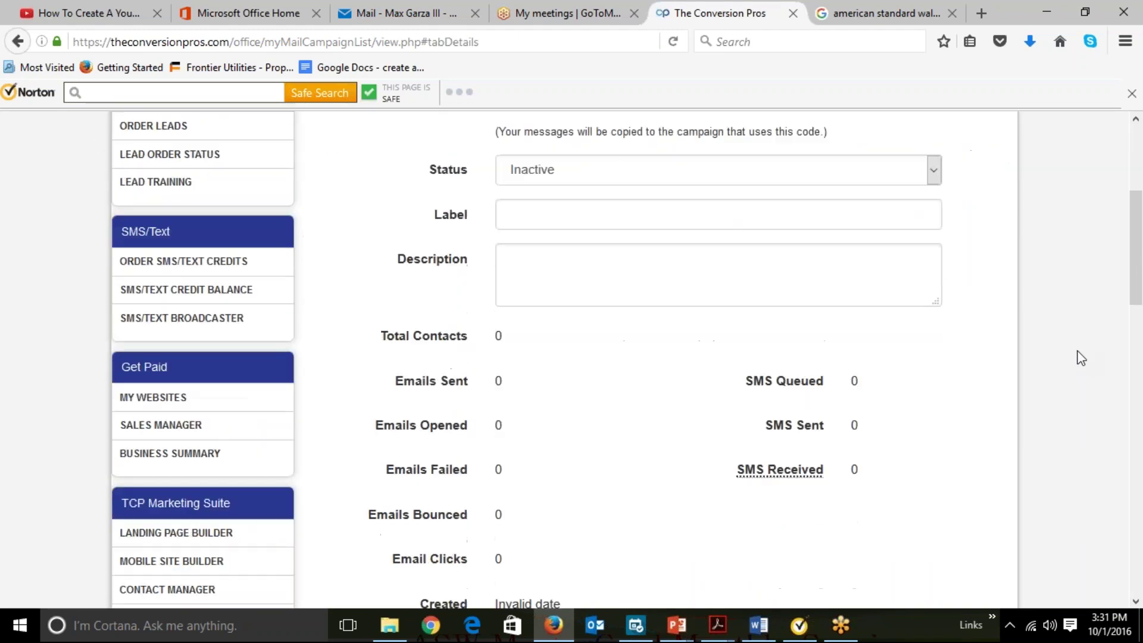
scroll(1081, 358, down, 3)
scroll(1081, 357, up, 8)
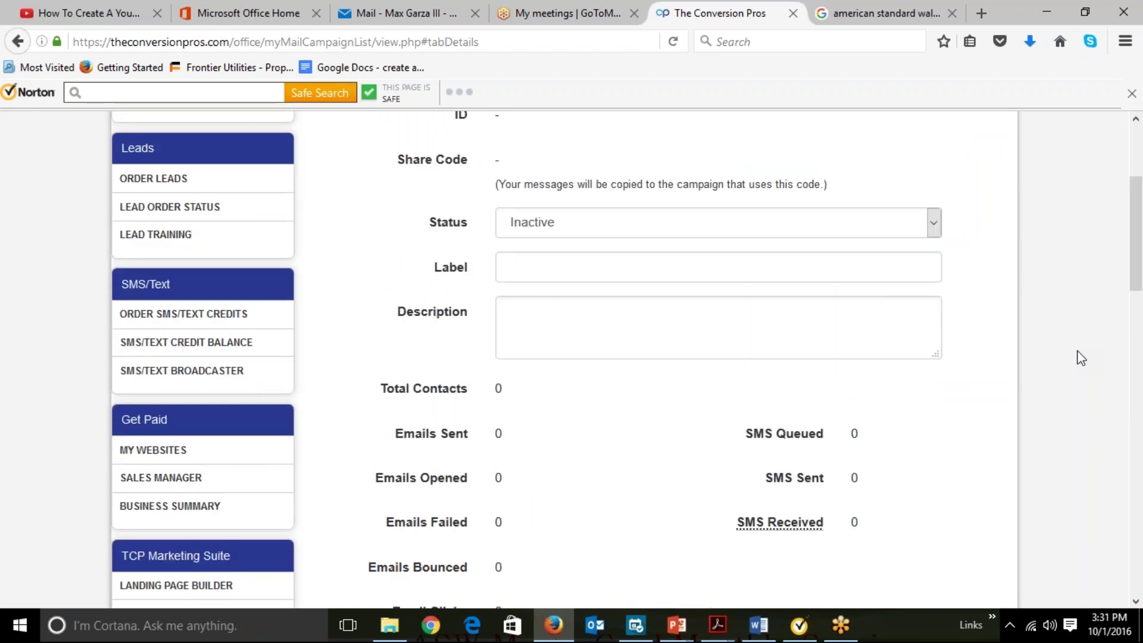
scroll(1081, 357, up, 3)
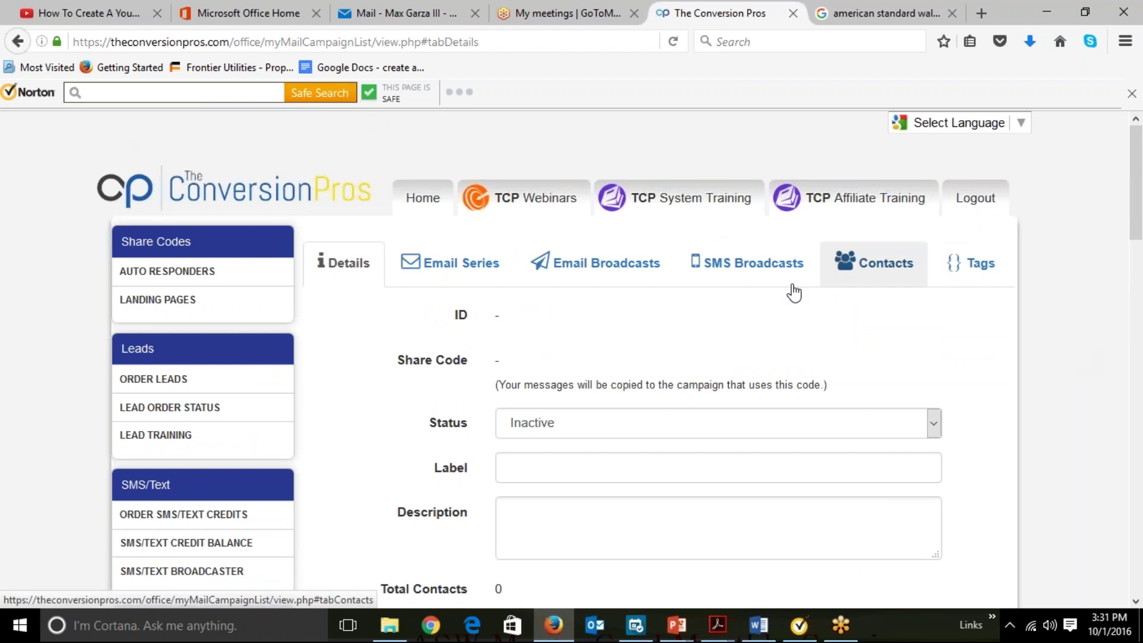
Try the Email Series tab, dismiss the save-first warning, and return to the Inactive Status field.
click(459, 262)
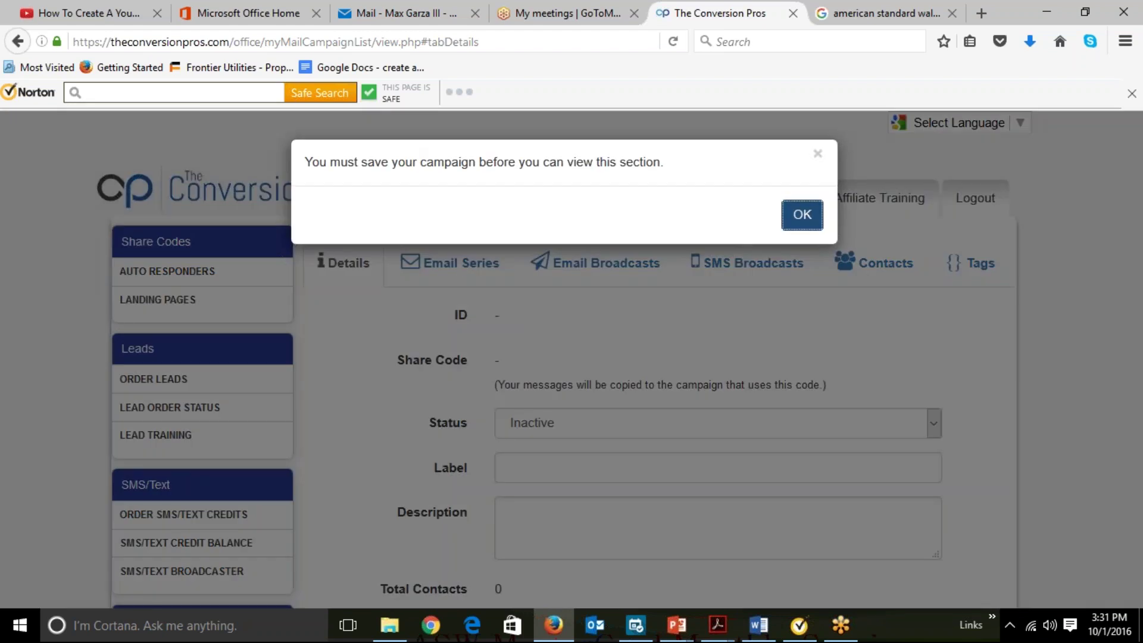
click(803, 213)
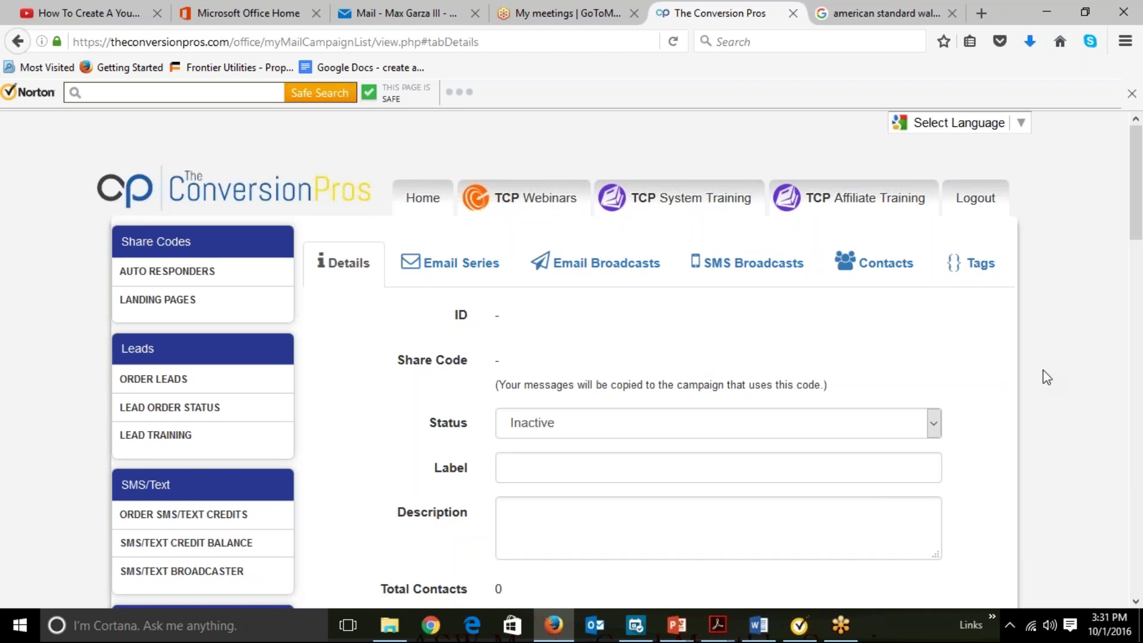
scroll(1043, 370, down, 1)
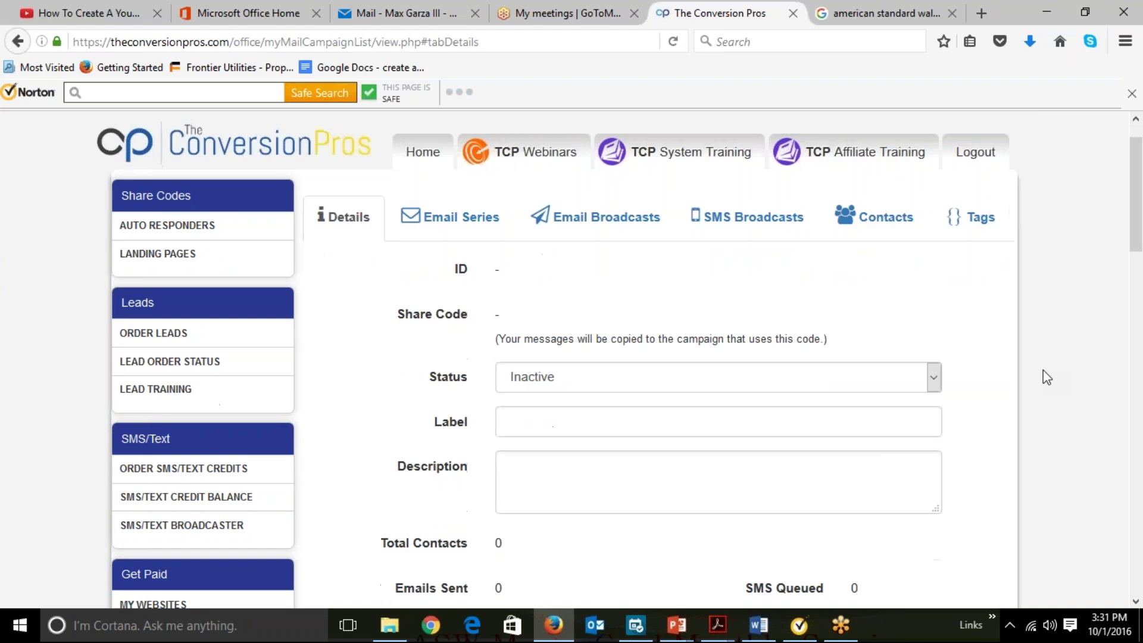
scroll(1046, 376, down, 3)
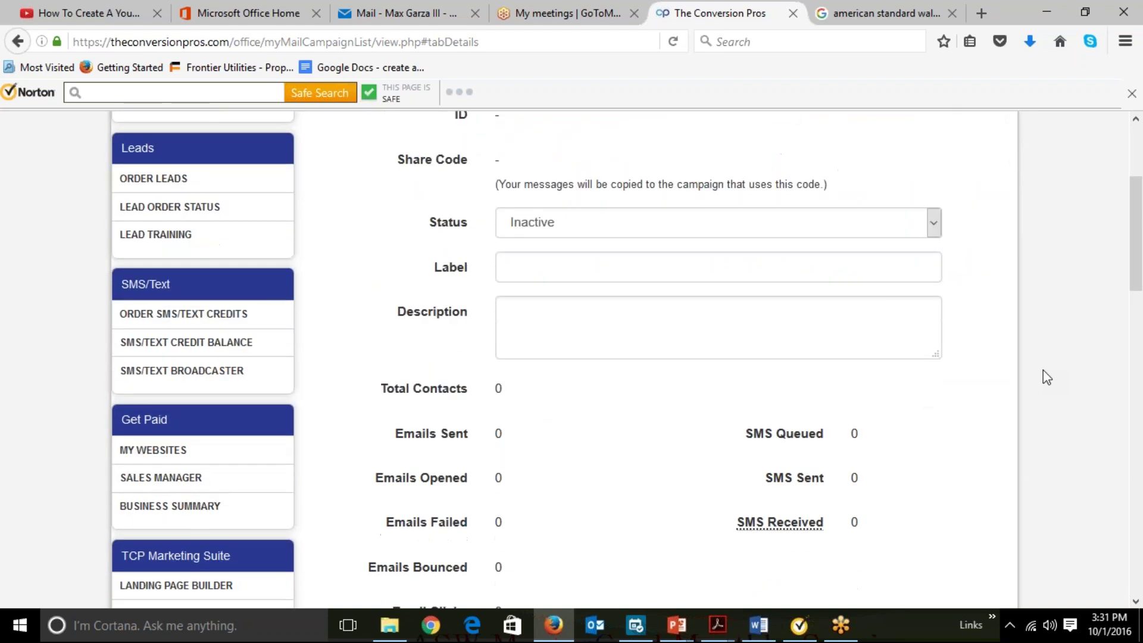
Set the new campaign's status to Active.
click(932, 229)
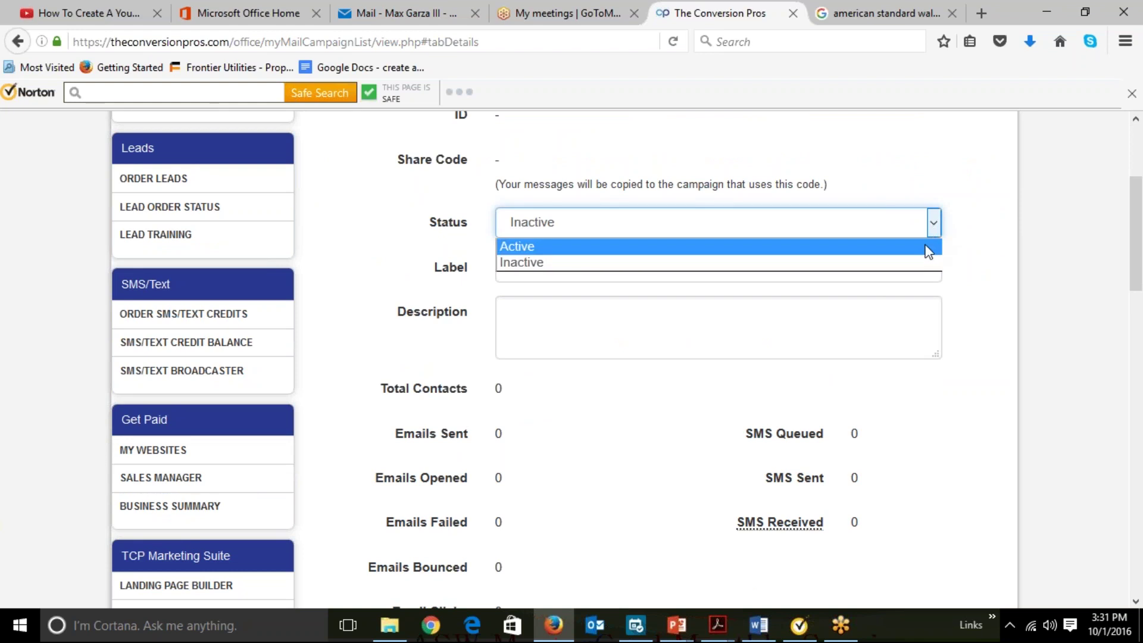
click(928, 246)
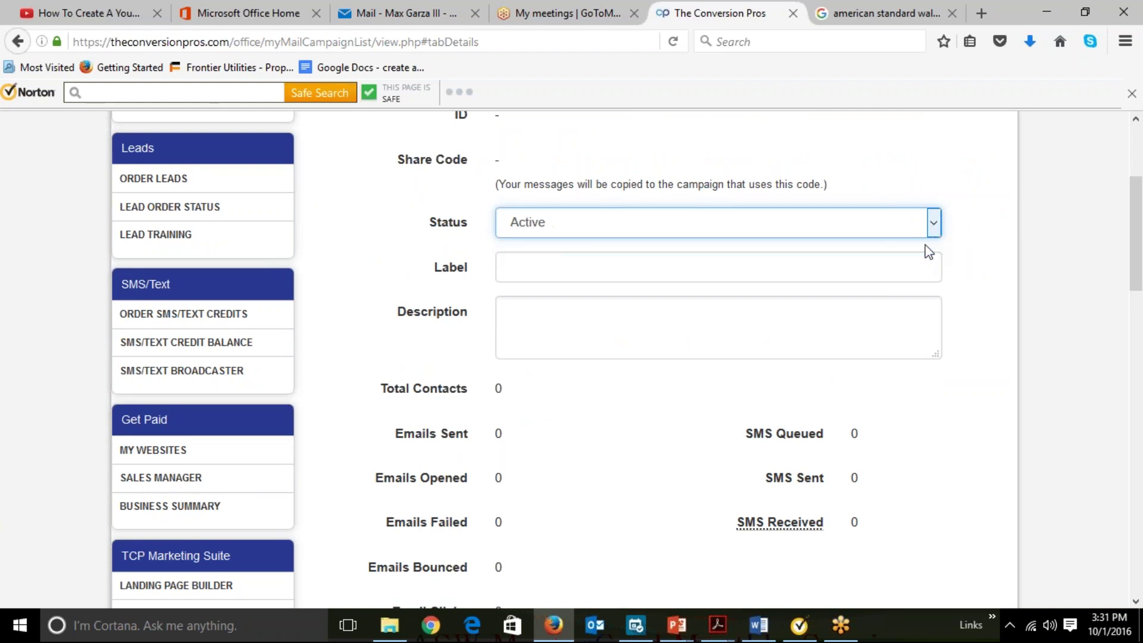
click(740, 275)
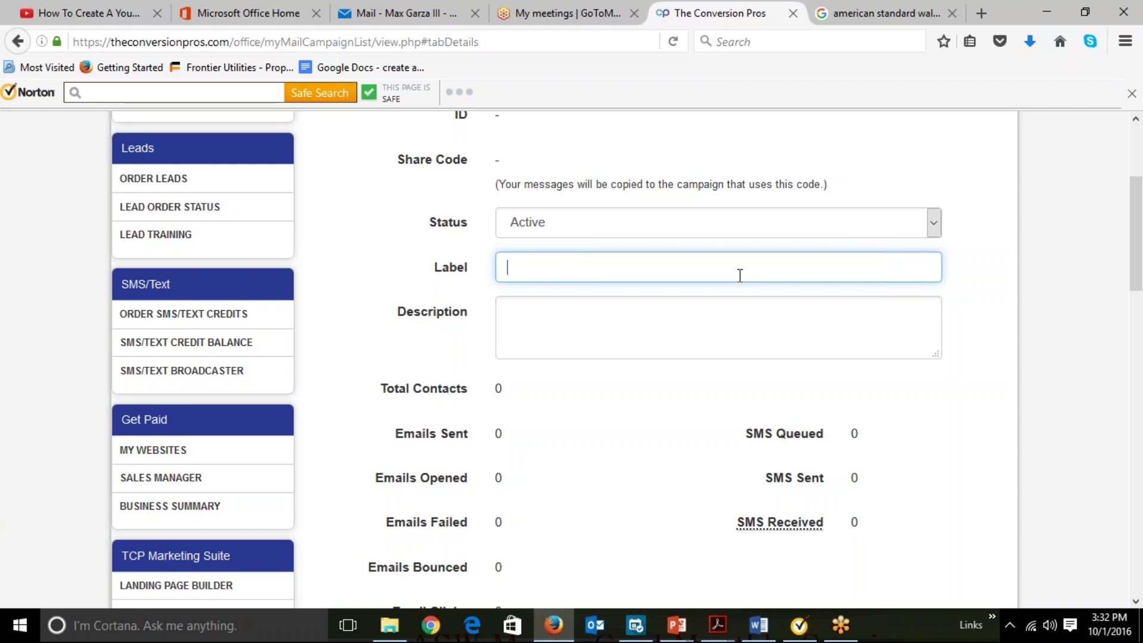
click(553, 323)
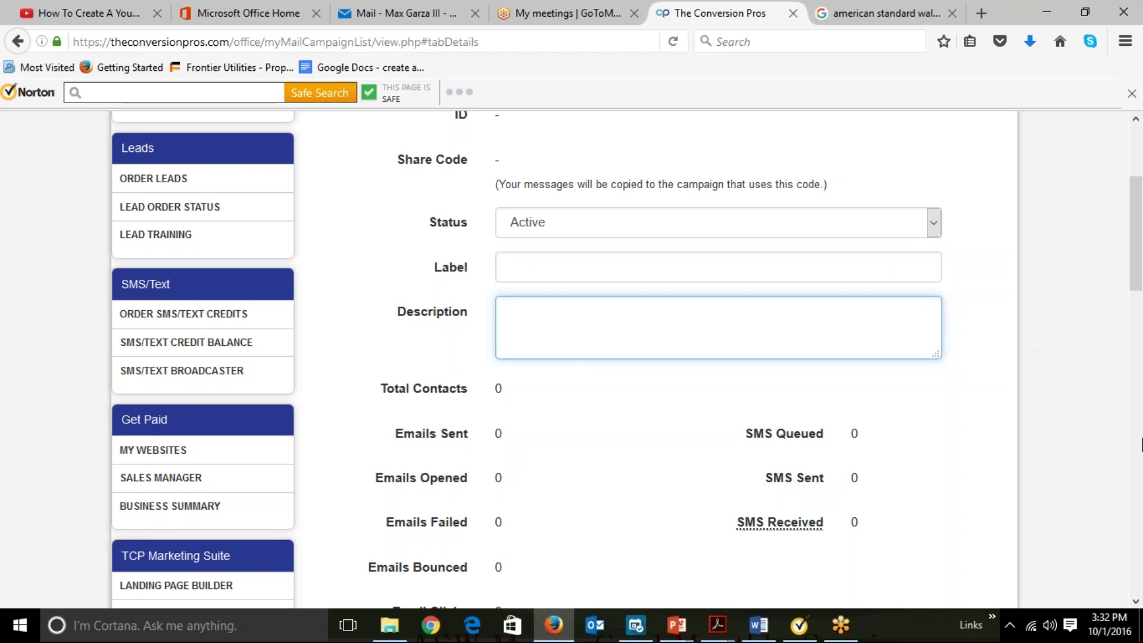
click(1052, 376)
scroll(1051, 376, down, 2)
scroll(1052, 376, down, 5)
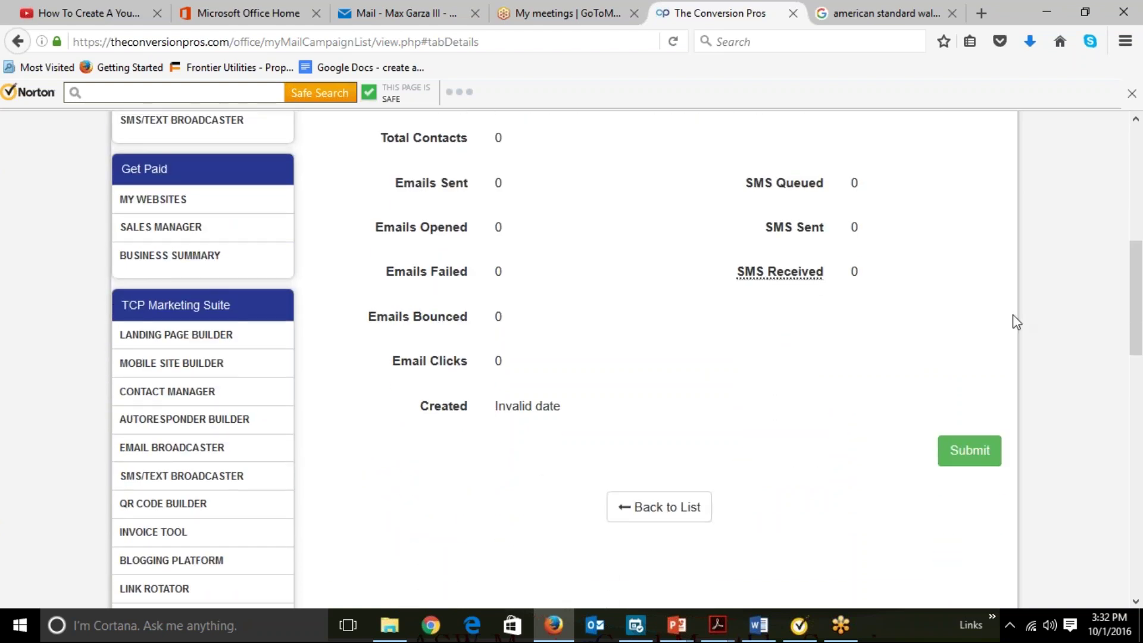
drag(1138, 348, 1138, 266)
Enter 'Vickie' as the campaign label.
click(609, 338)
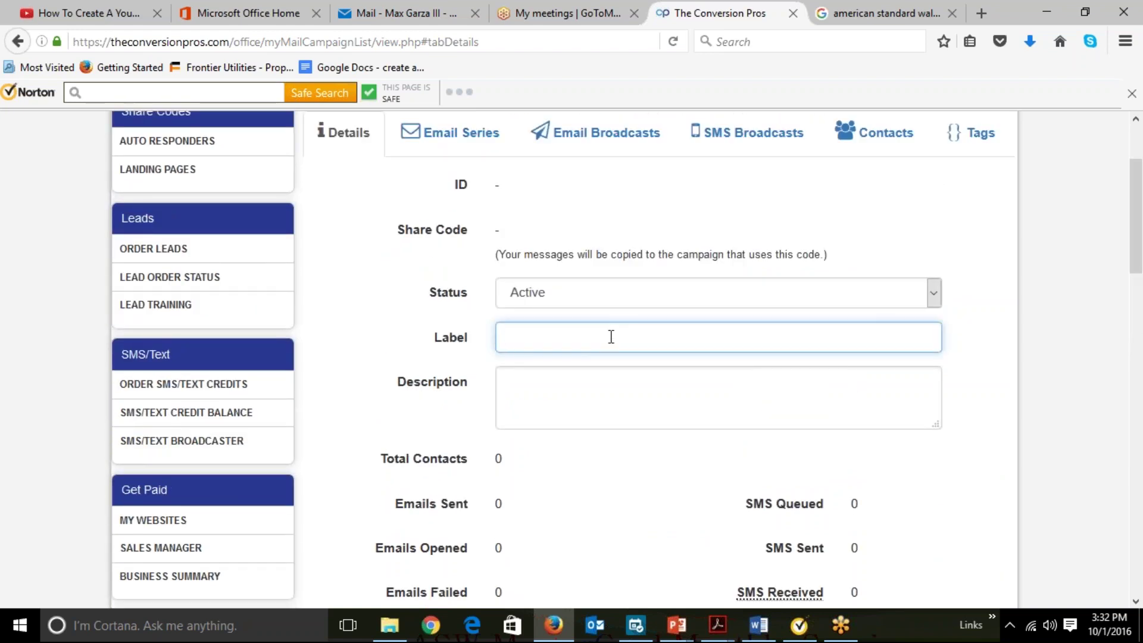
text(Viv)
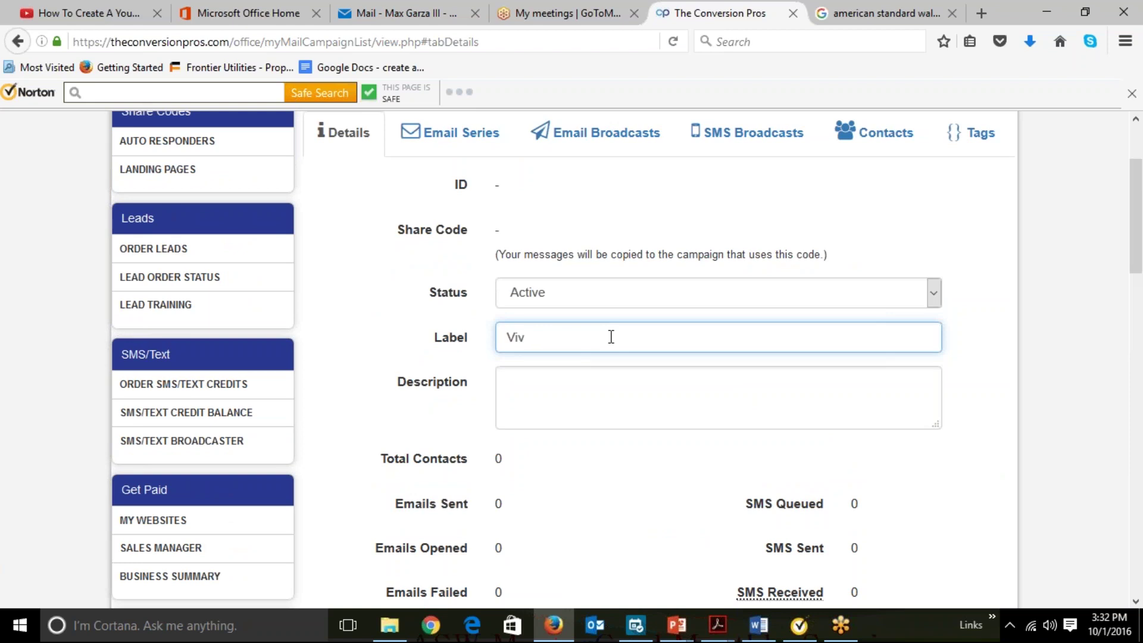
key(BackSpace)
text(ckie)
Type the campaign description as 'Vickie AR'.
click(538, 384)
text(Vivk)
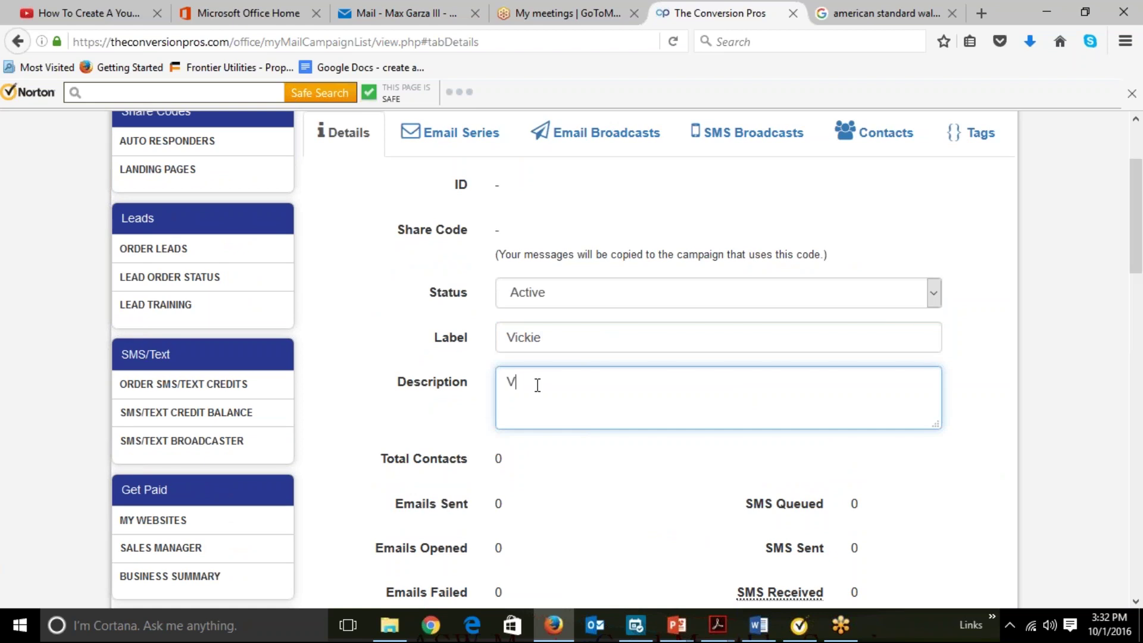
text(er)
key(BackSpace)
key(BackSpace)
key(BackSpace)
key(BackSpace)
key(BackSpace)
text(c)
key(BackSpace)
text(ckie AR)
Submit the Active 'Vickie' campaign with description 'Vickie AR' and acknowledge the save message.
click(1014, 441)
scroll(1014, 440, down, 3)
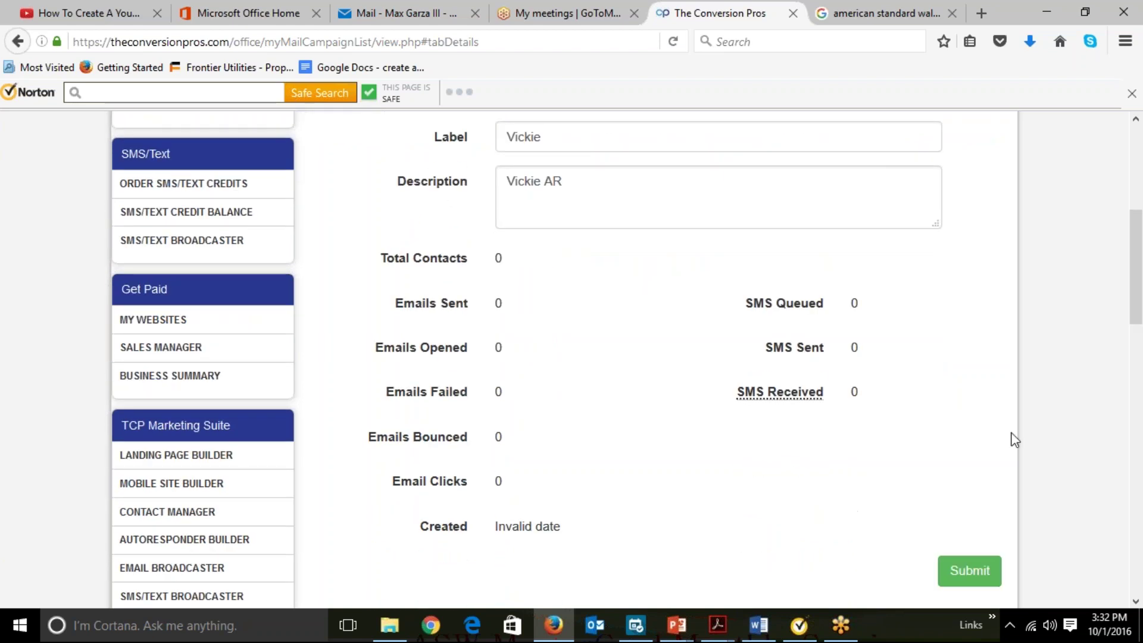
click(960, 575)
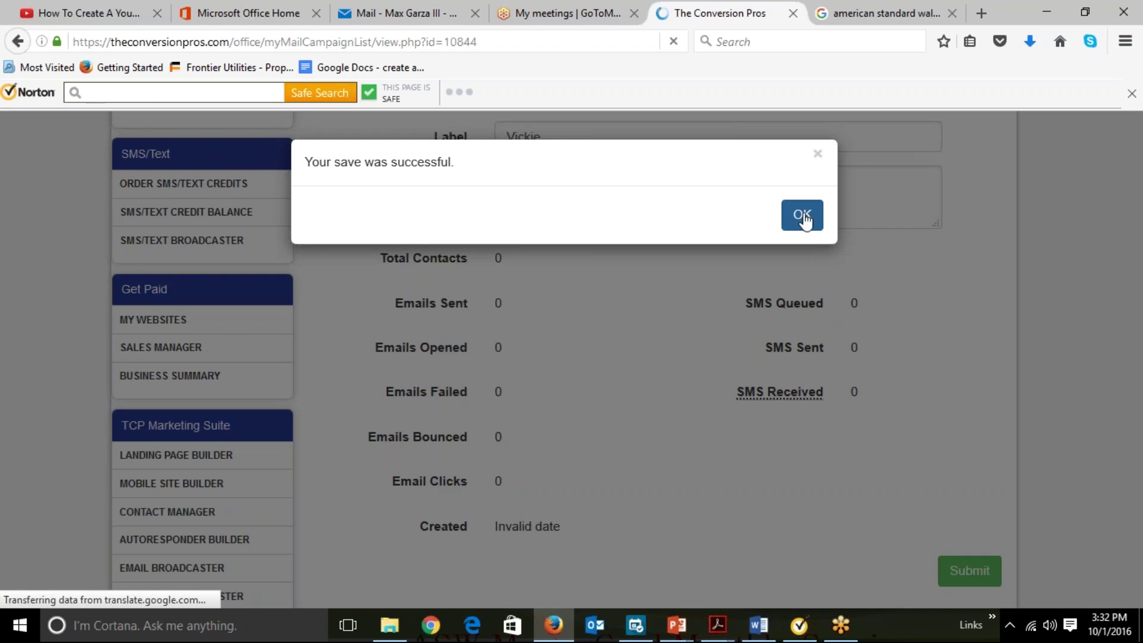
click(802, 216)
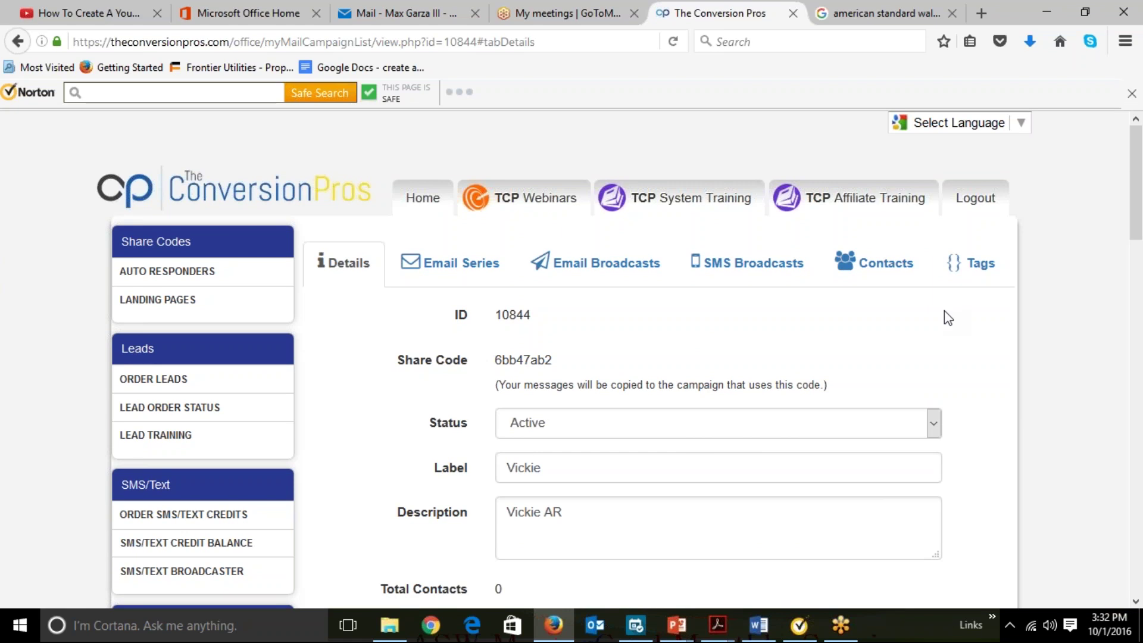
Check the empty Email Series, review the Details tab, then return to the Email Series.
click(471, 279)
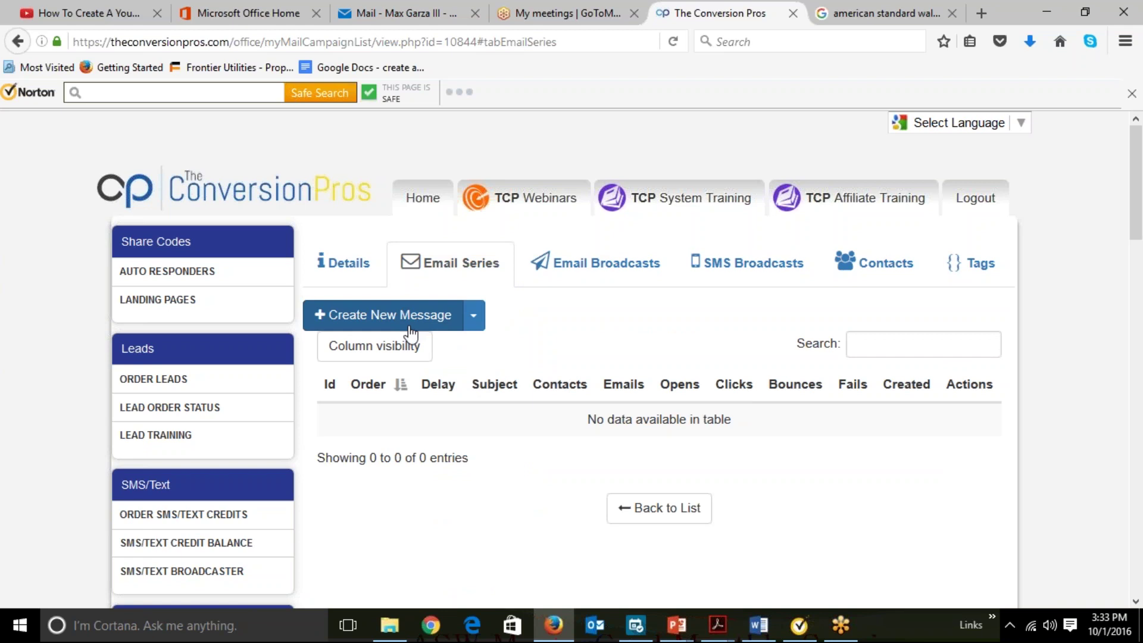
click(357, 276)
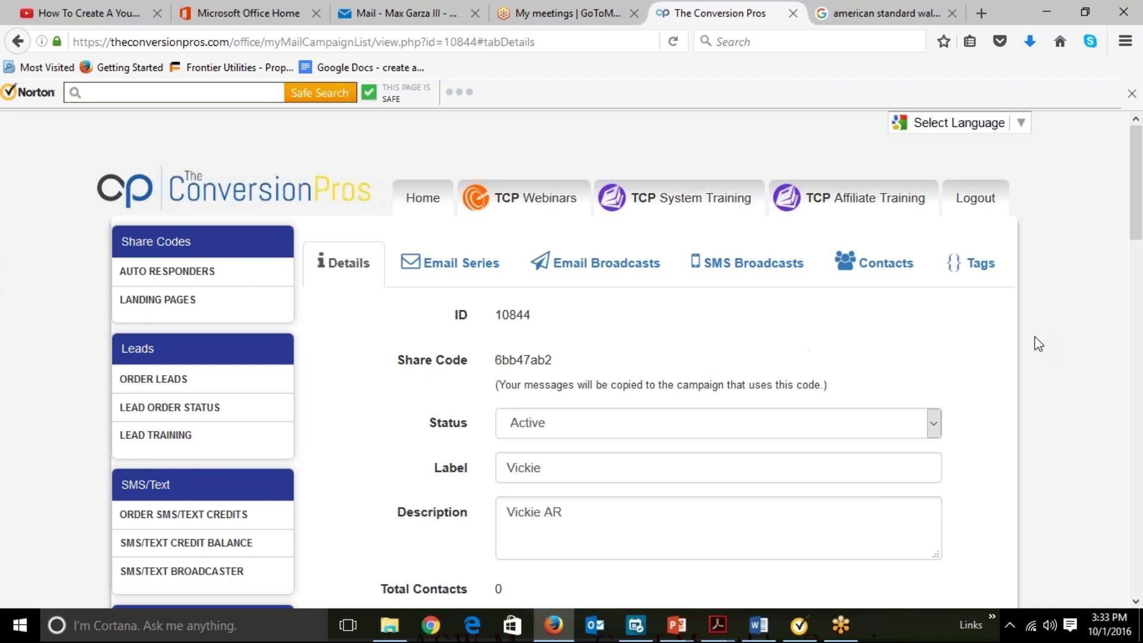
scroll(1039, 344, down, 5)
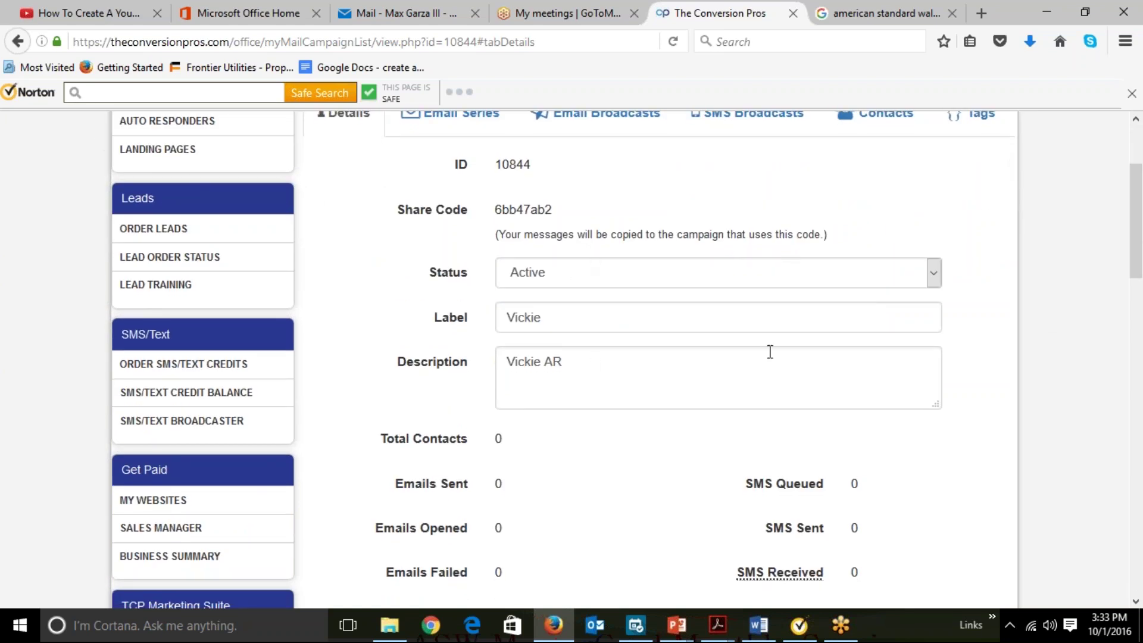
scroll(891, 365, down, 6)
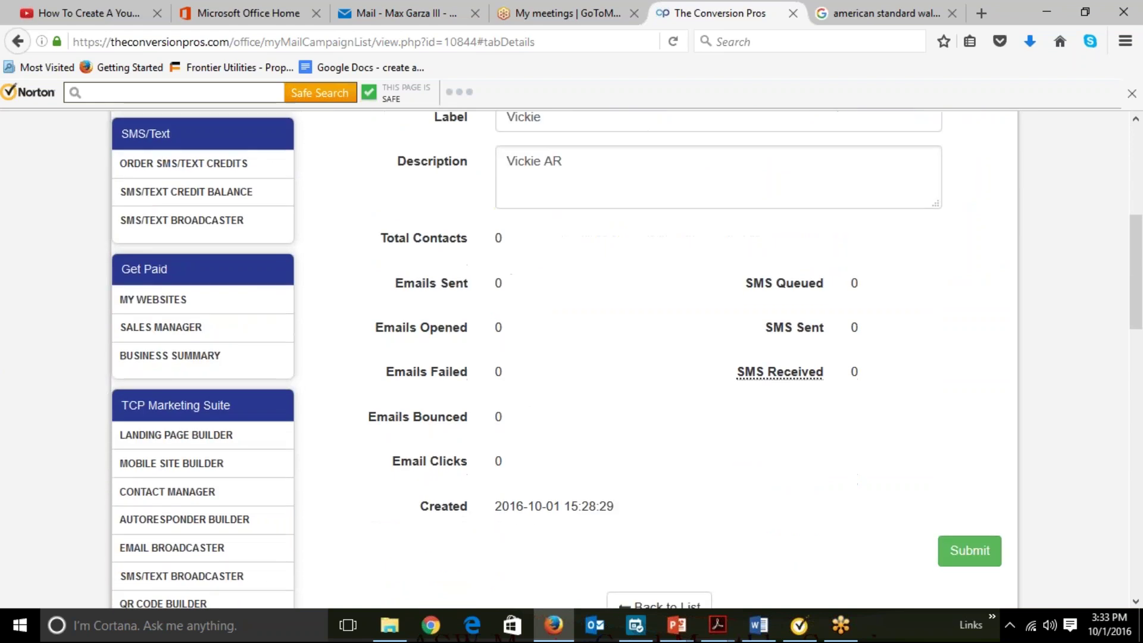
scroll(890, 365, up, 8)
scroll(780, 306, up, 2)
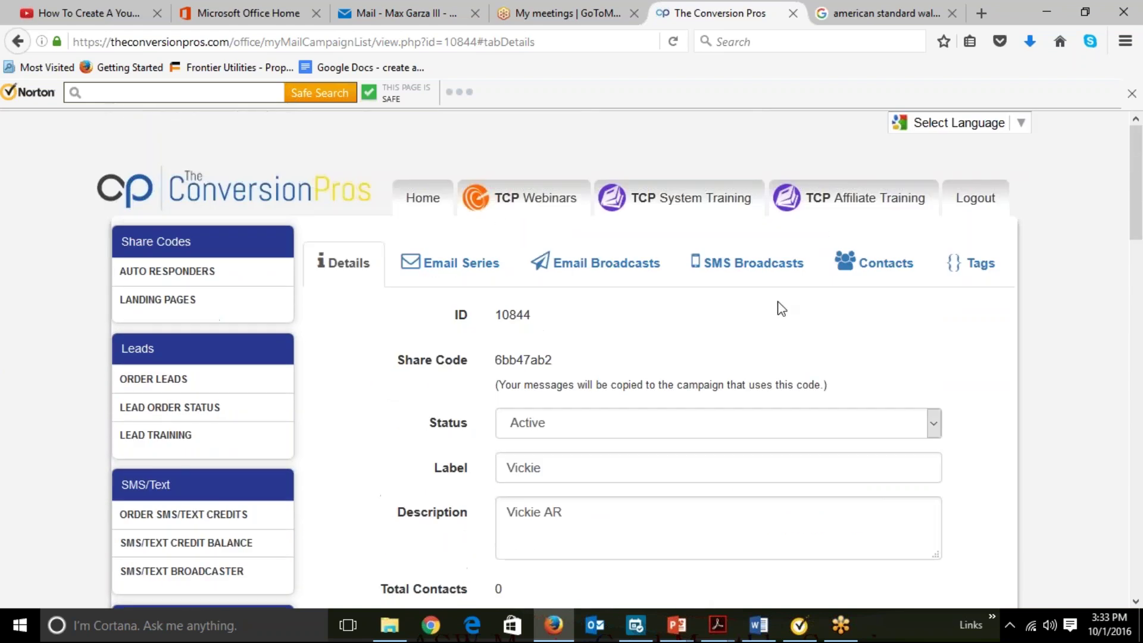
click(467, 275)
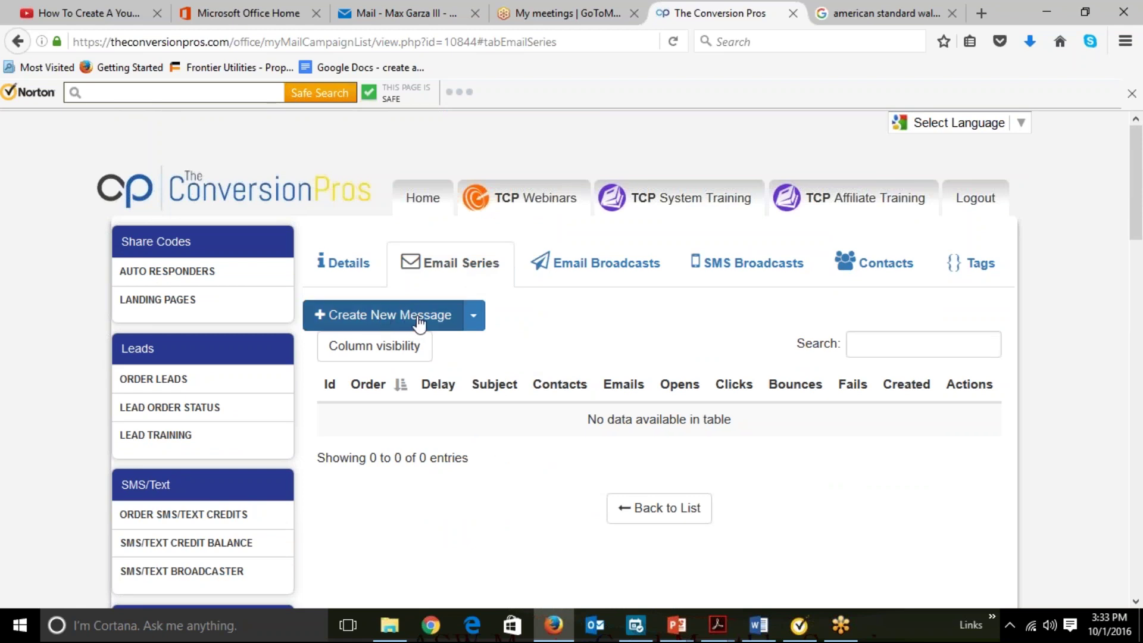
Import messages into the Email Series by entering the campaign share code in Use Share Code.
click(473, 316)
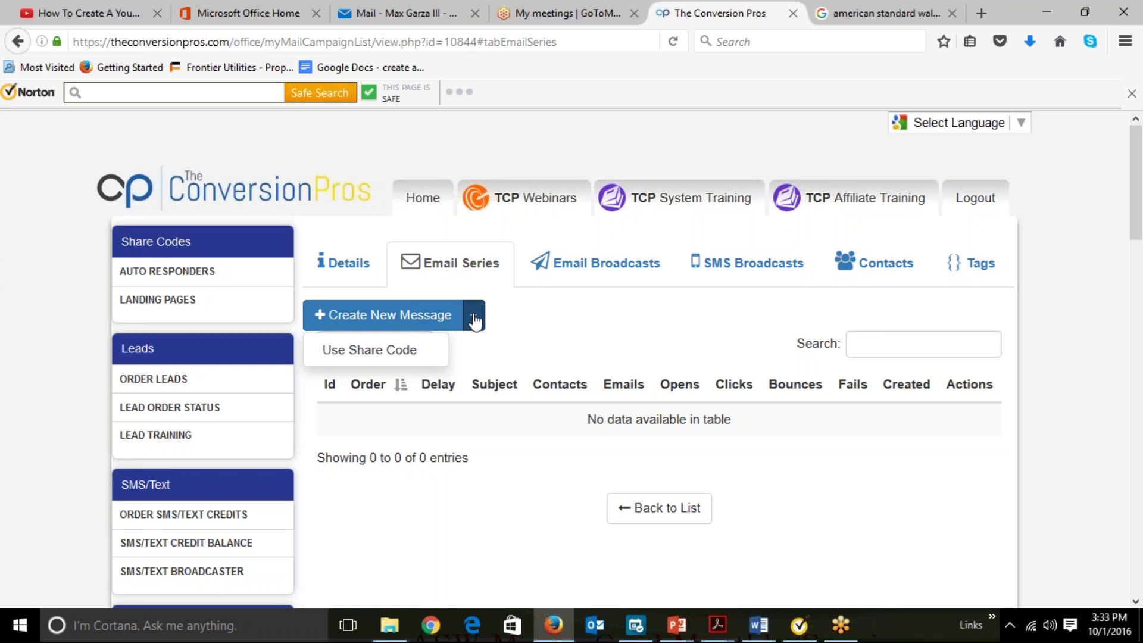
click(369, 350)
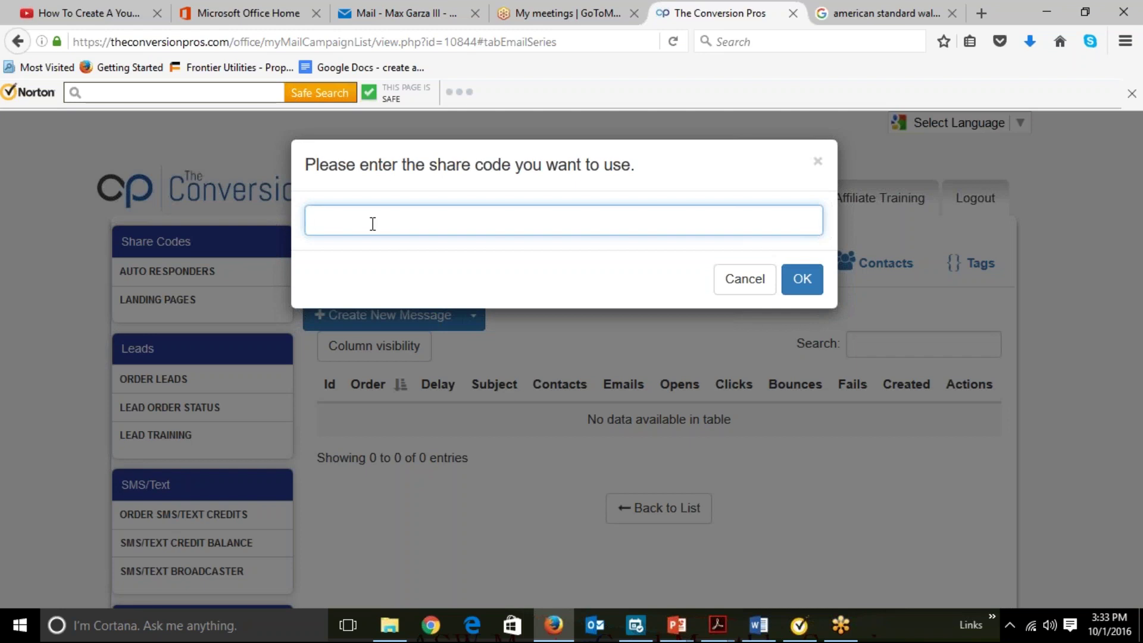
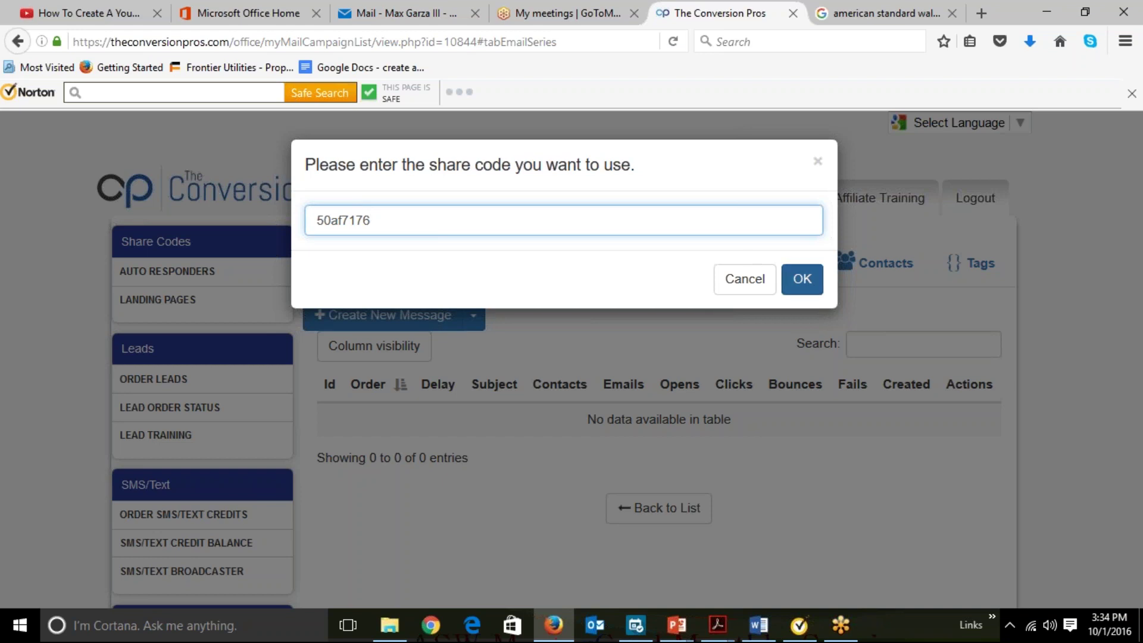
click(802, 279)
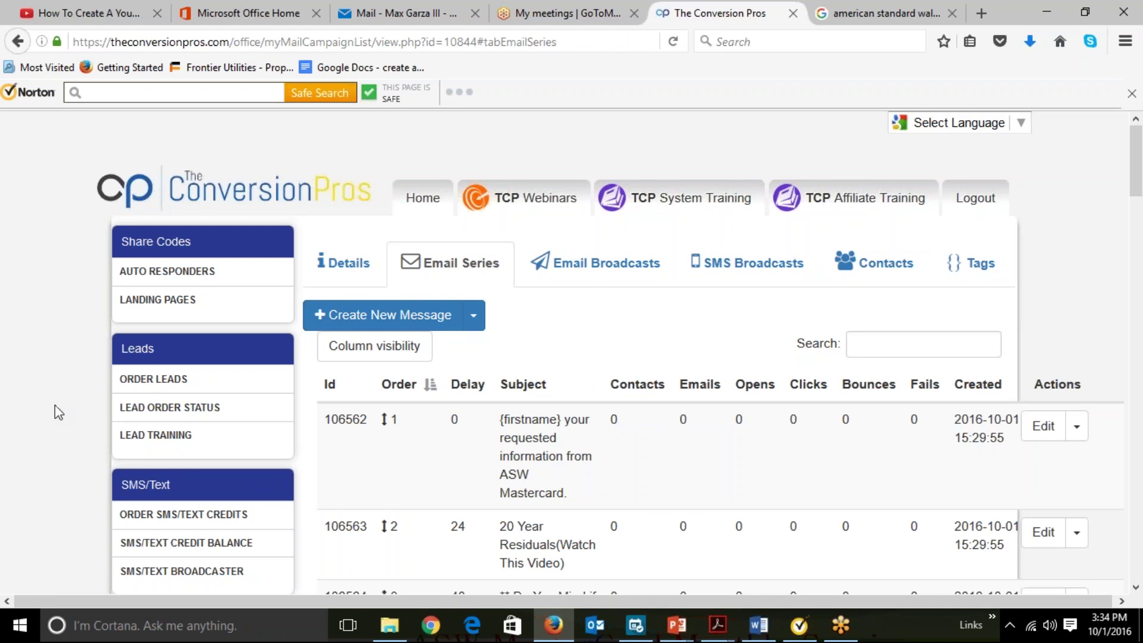
Review the imported messages, then reveal the Use Share Code option beside Create New Message.
scroll(55, 409, down, 3)
scroll(55, 406, down, 7)
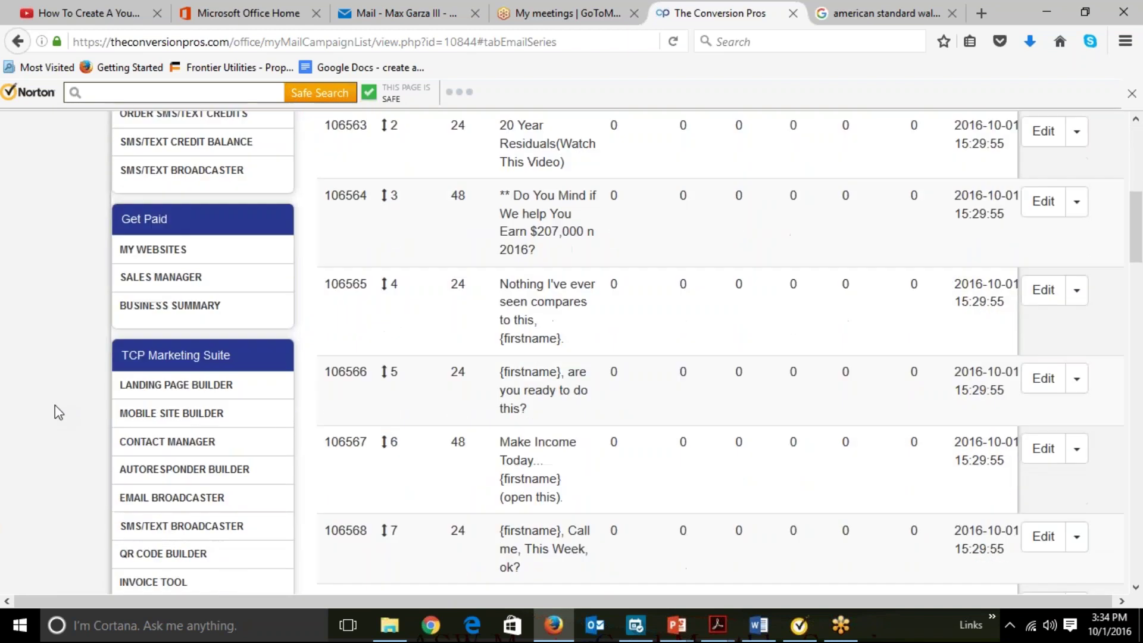
scroll(55, 406, down, 5)
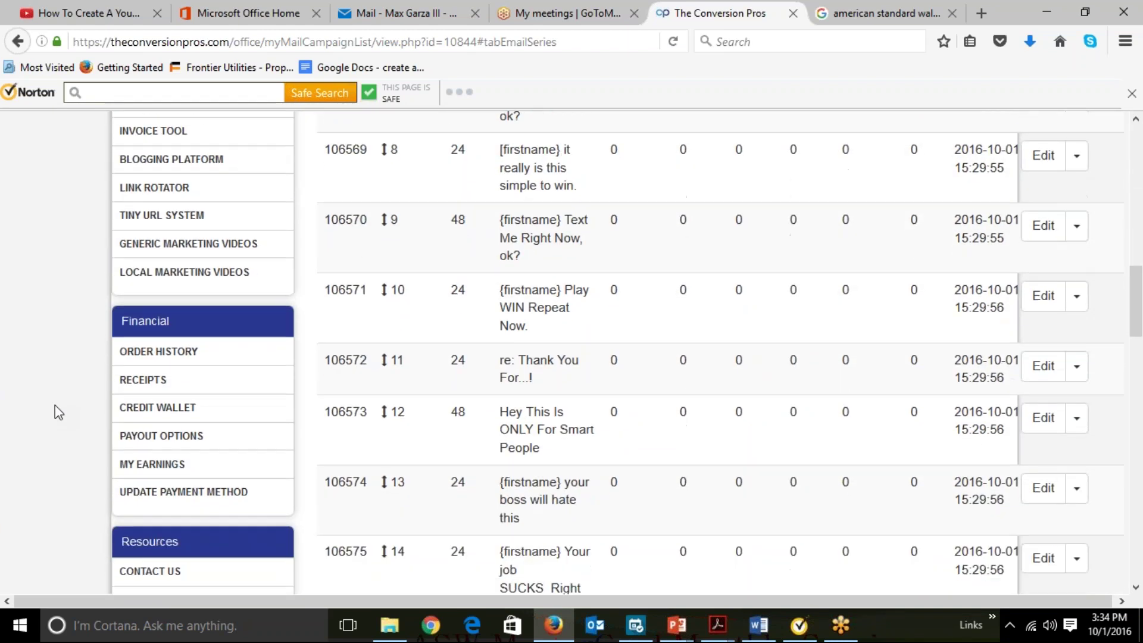
scroll(55, 406, up, 16)
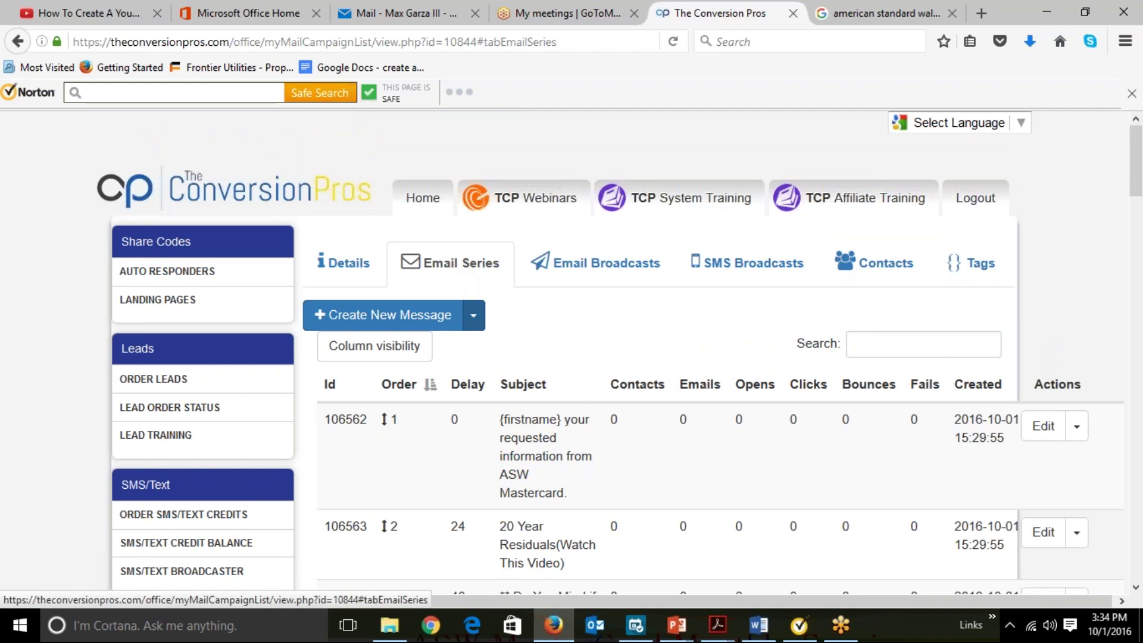
click(475, 318)
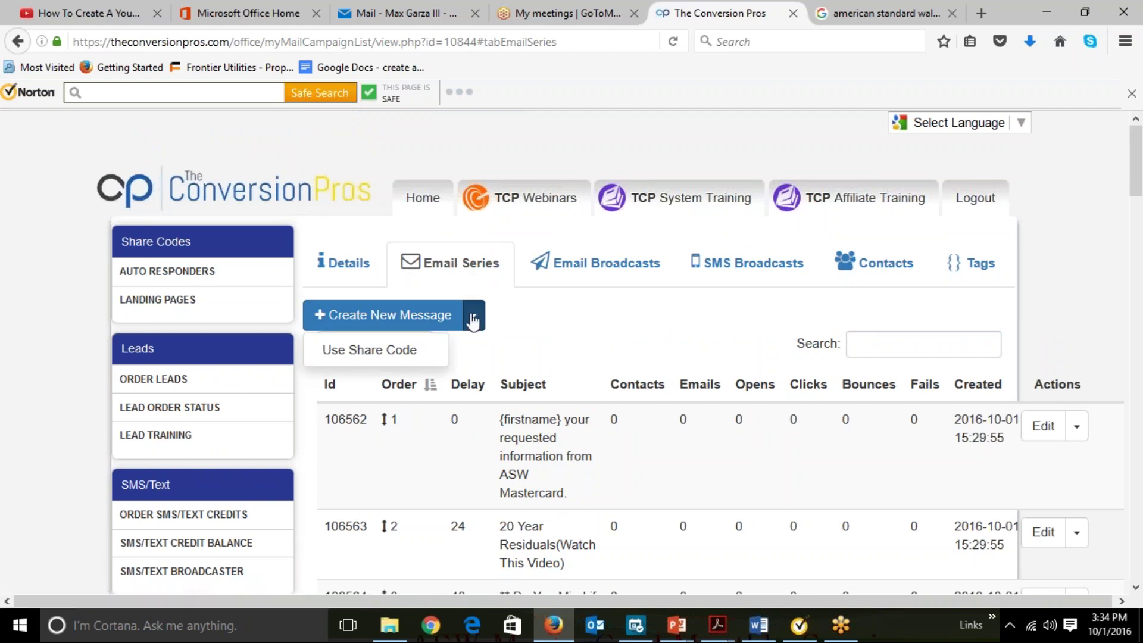
click(409, 354)
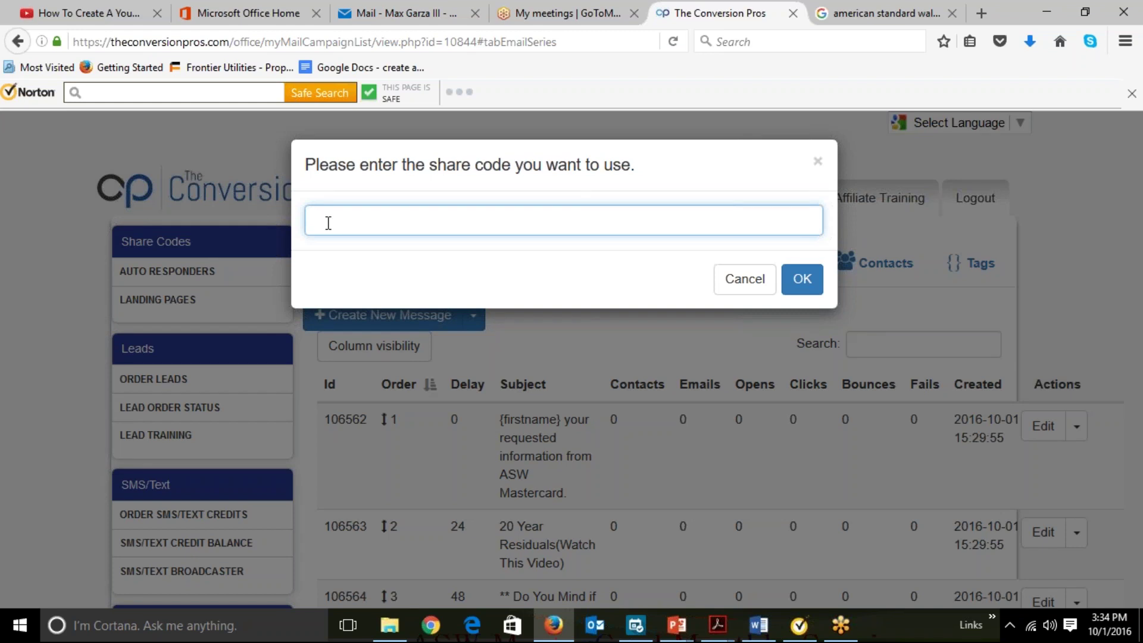
click(748, 284)
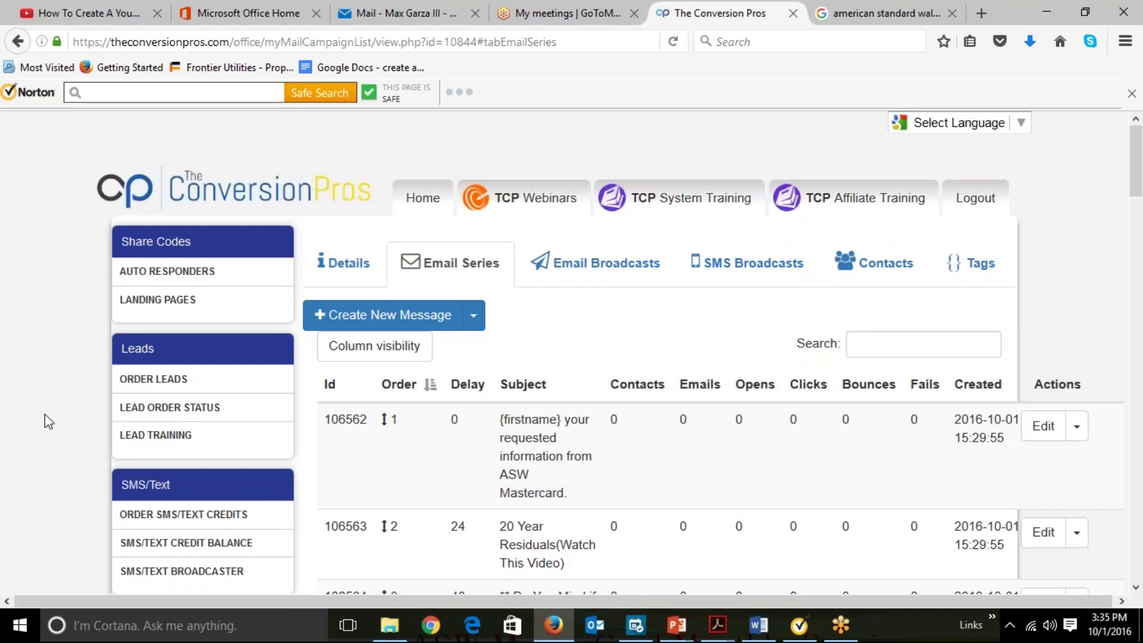
scroll(44, 413, down, 3)
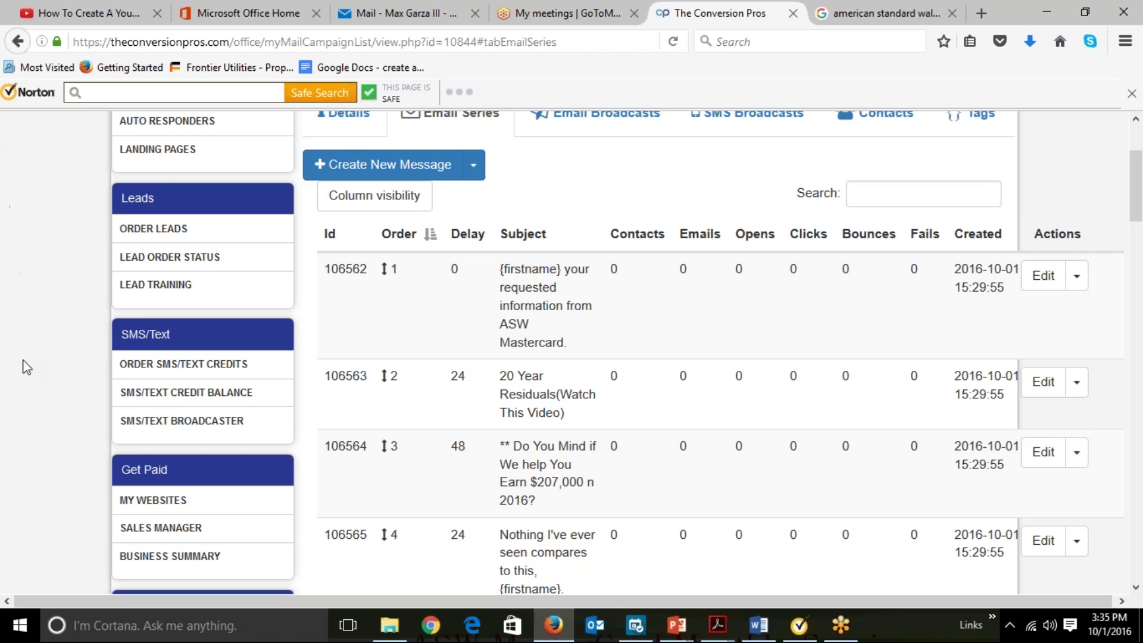
scroll(27, 367, down, 10)
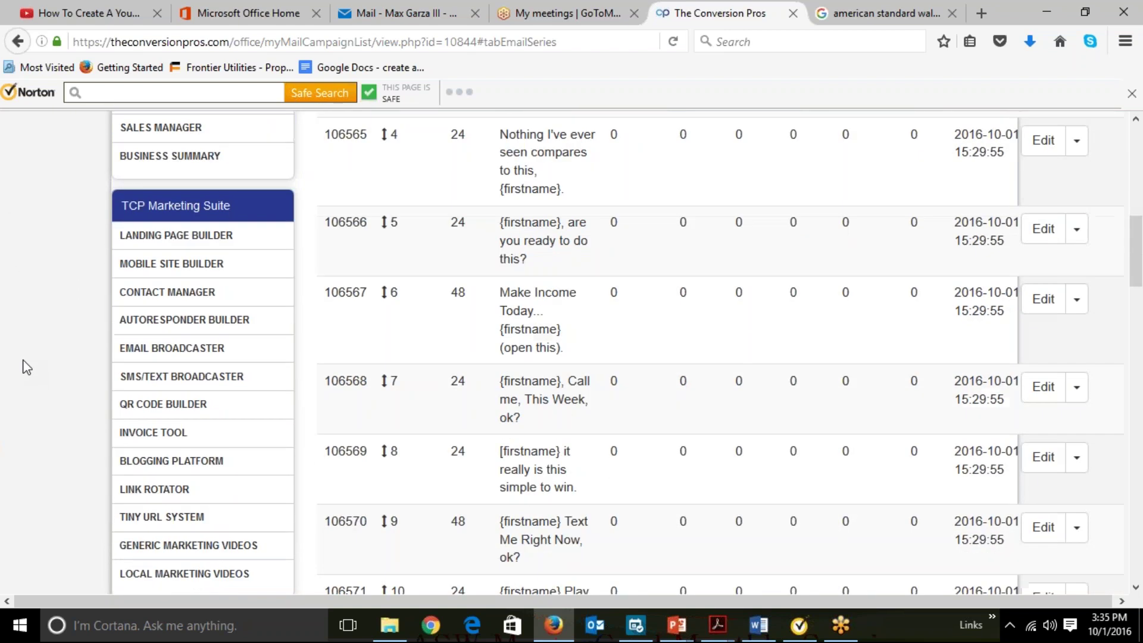
scroll(27, 367, down, 6)
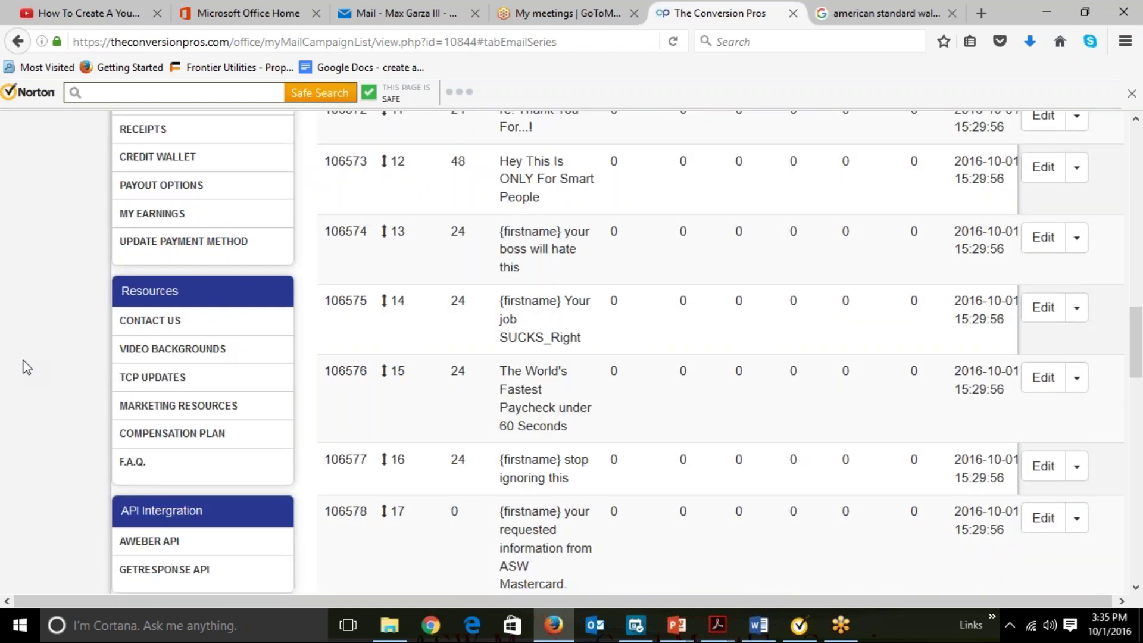
scroll(27, 367, up, 16)
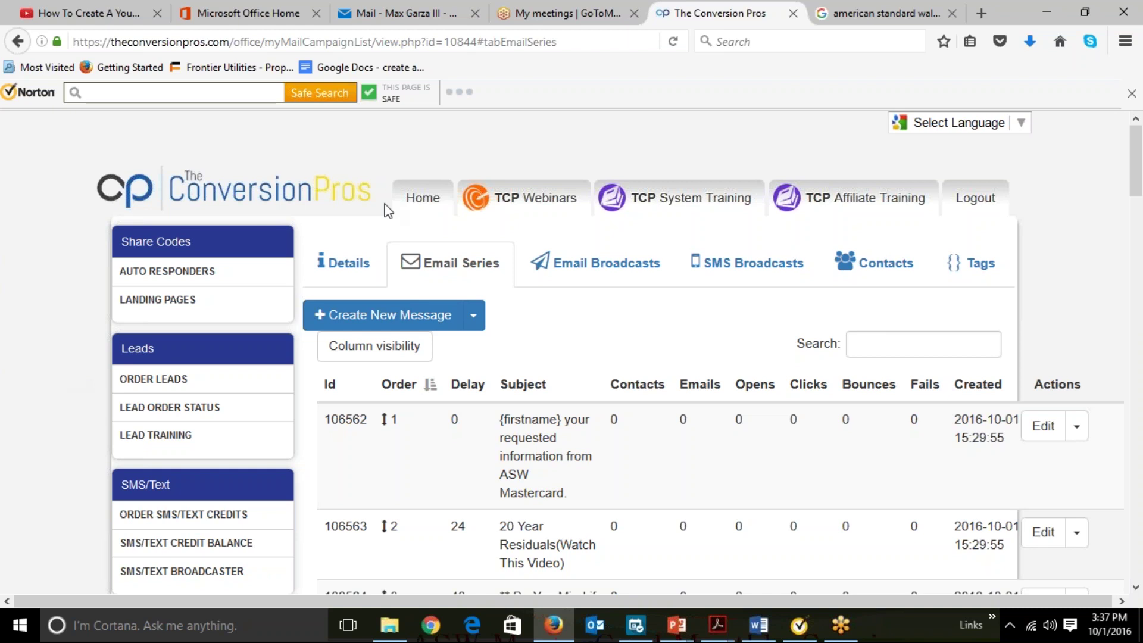
Go Home, open TCP Webinars, and browse the Facebook, Twitter, YouTube and funnel training links.
click(424, 205)
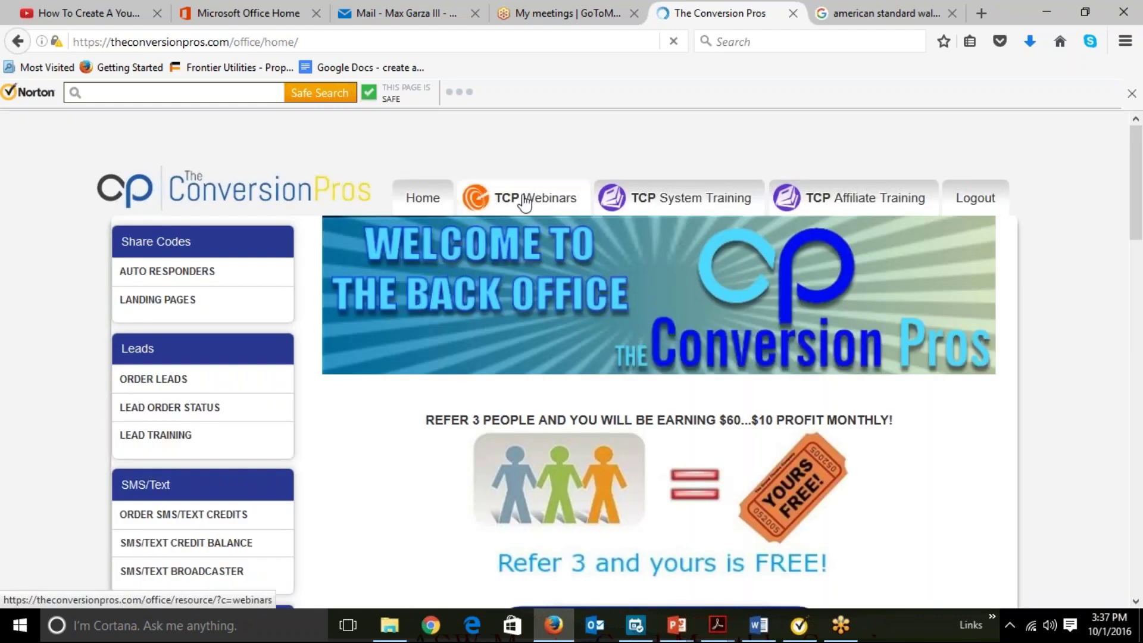
click(524, 202)
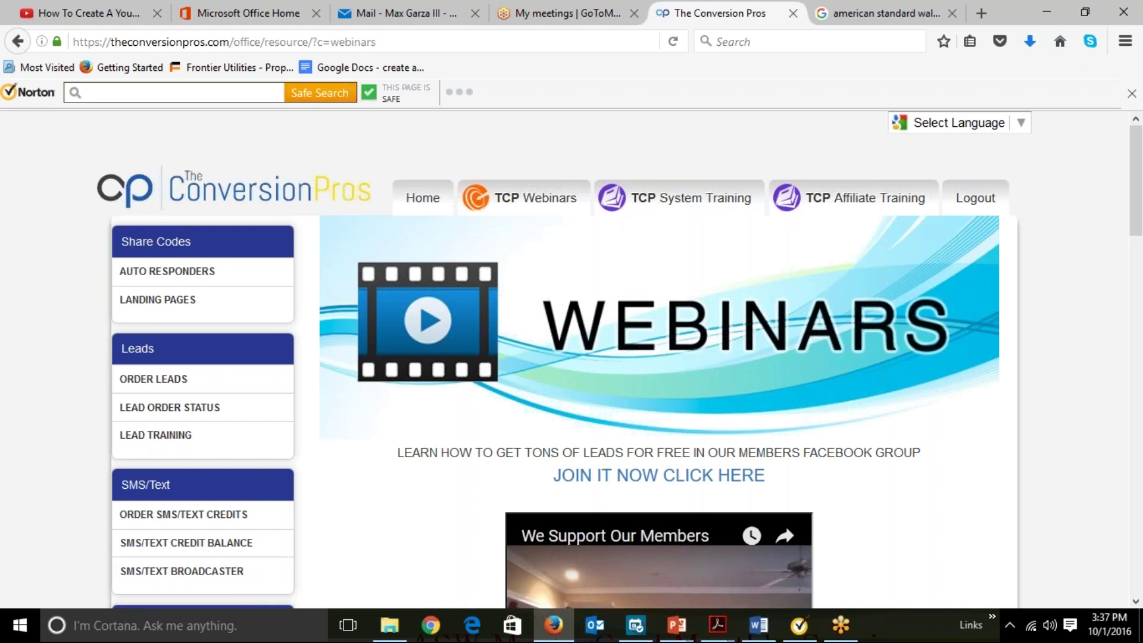
scroll(620, 360, down, 8)
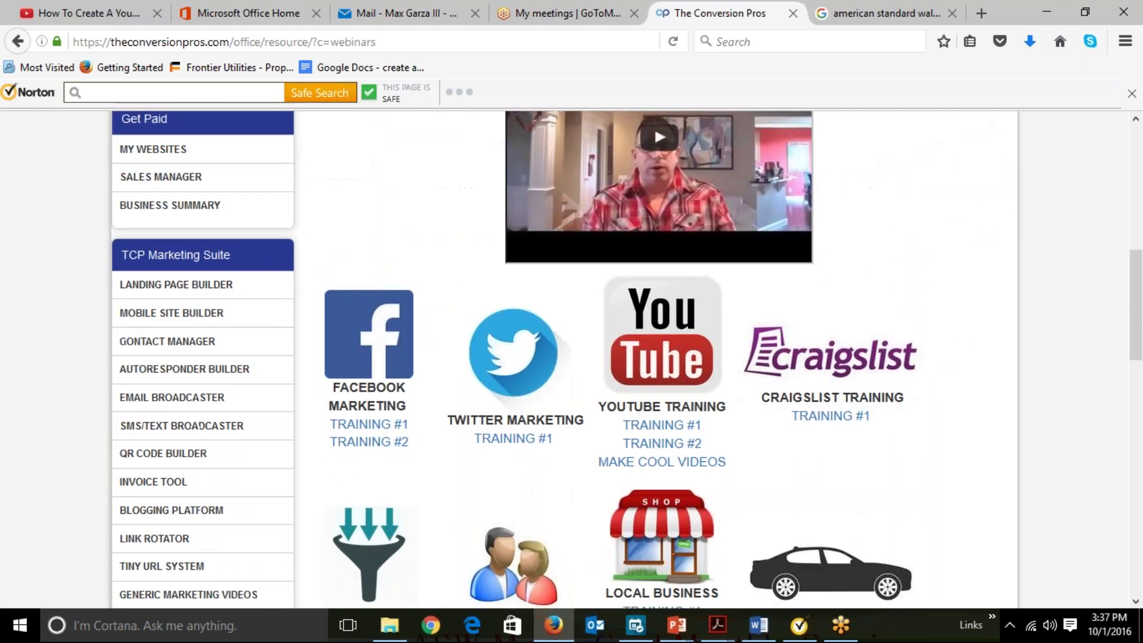
scroll(619, 360, down, 3)
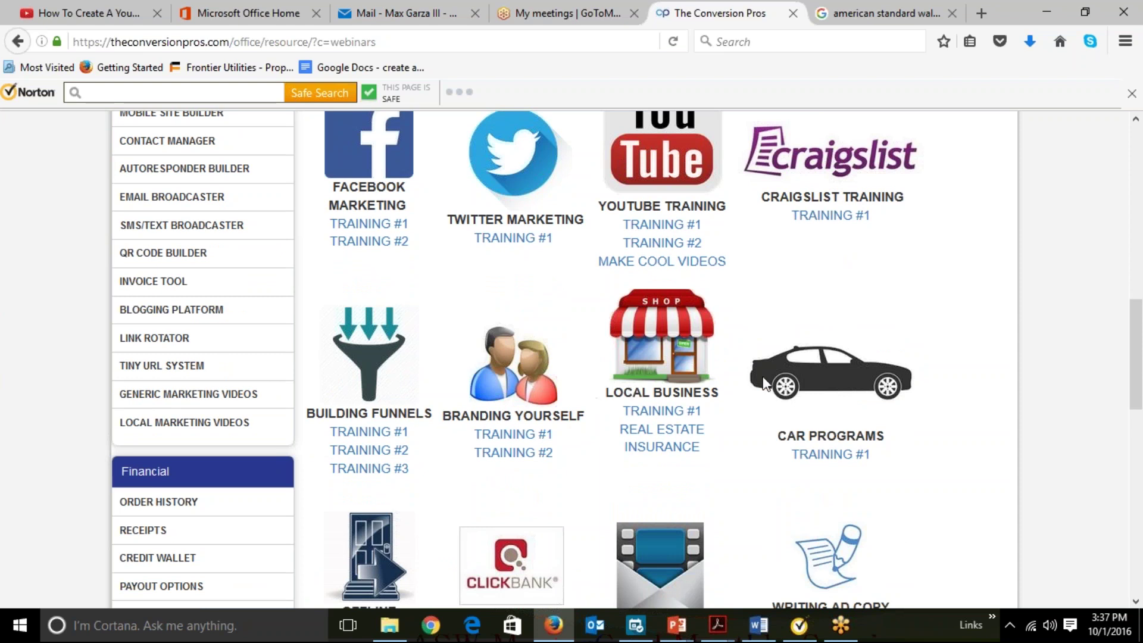
scroll(451, 347, up, 4)
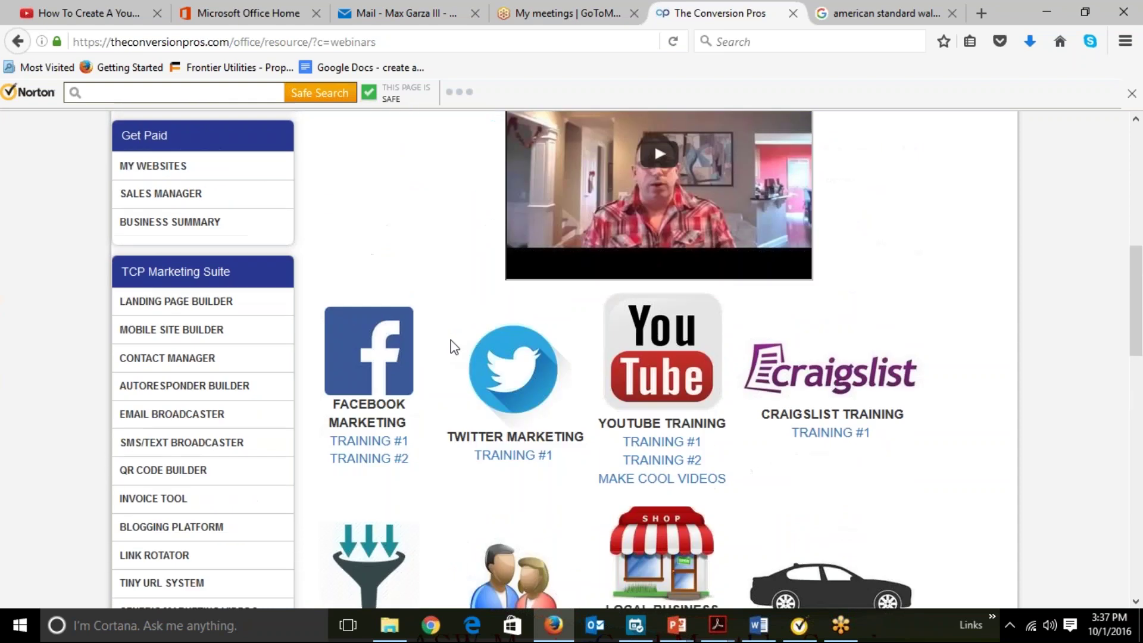
scroll(450, 341, up, 9)
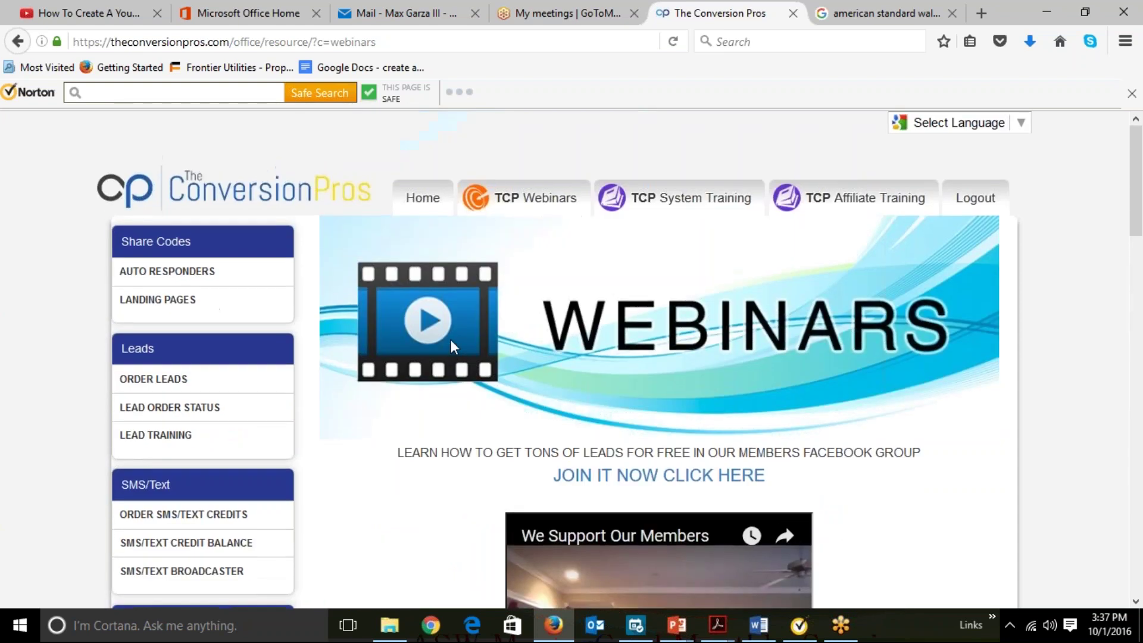